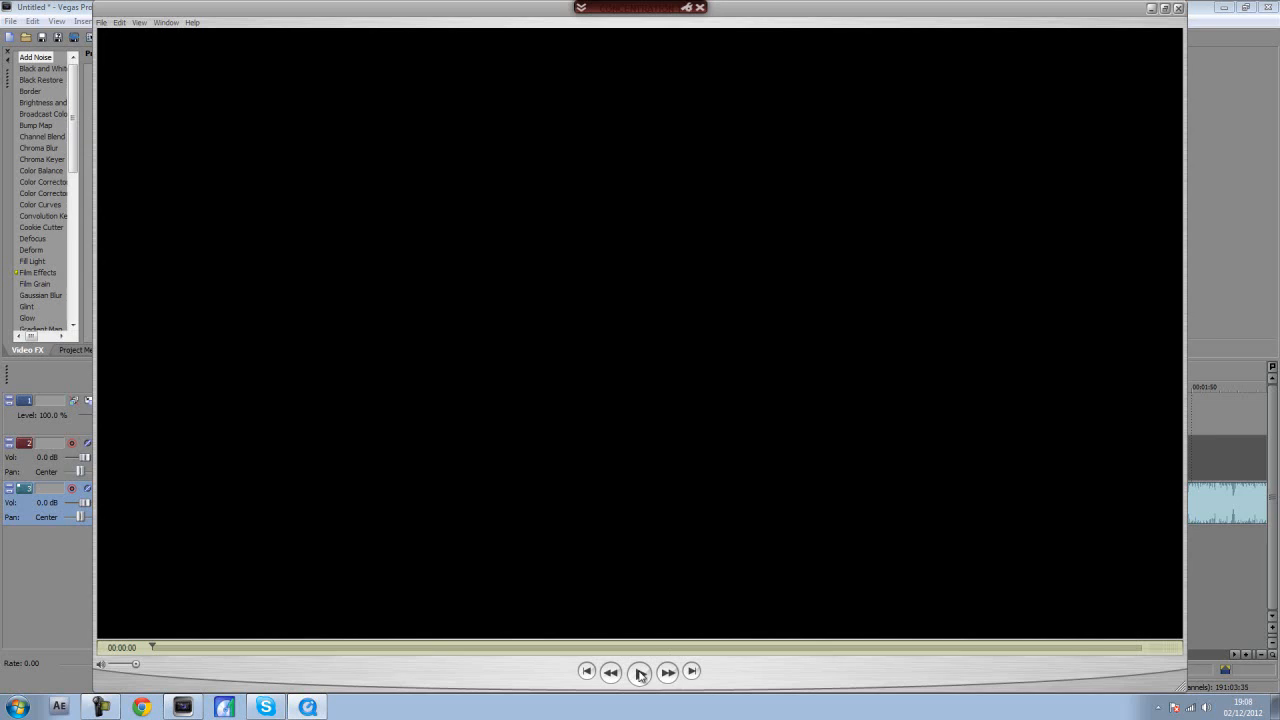
- Play the finished example montage, pausing at its clip transitions, and close the video player
click(640, 674)
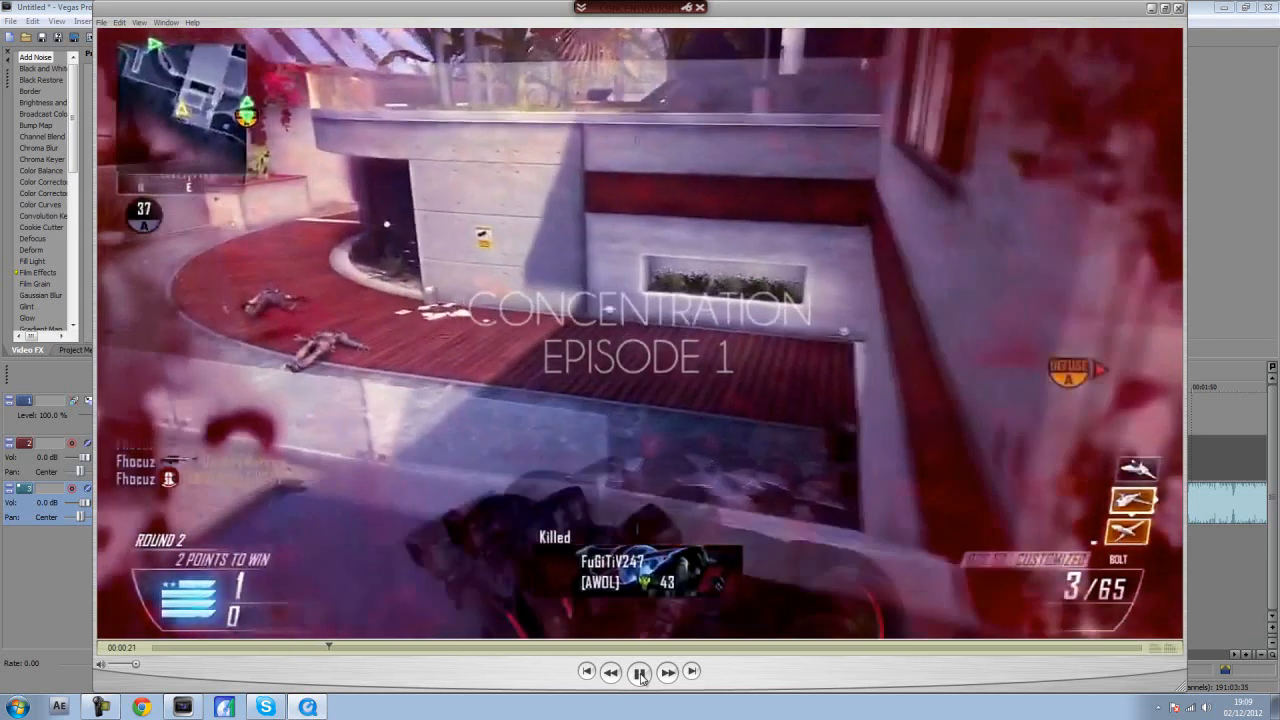
click(641, 678)
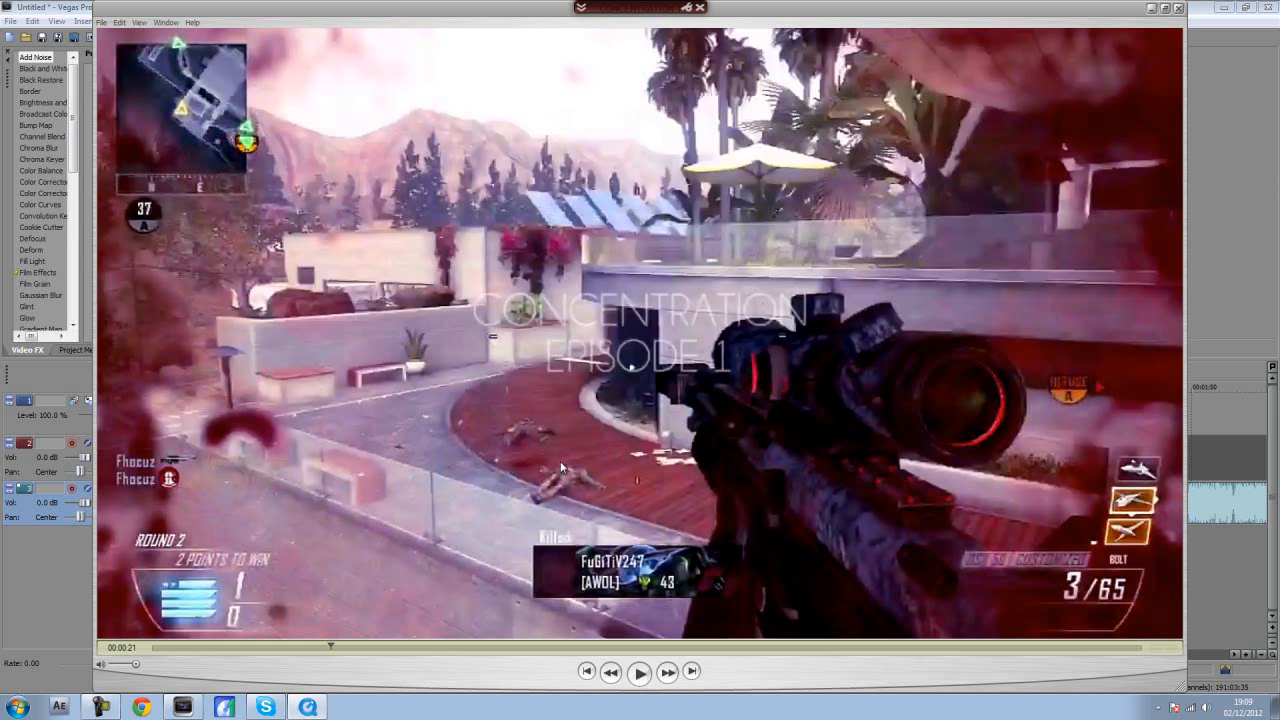
click(641, 673)
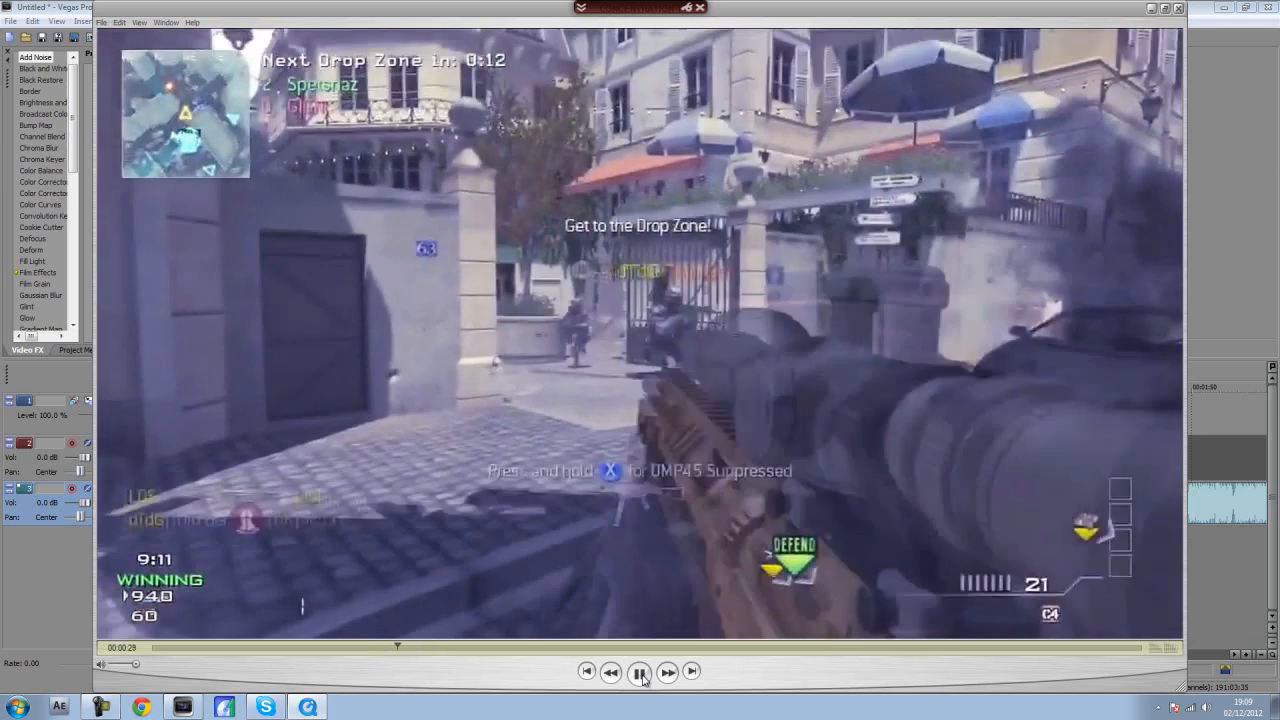
click(643, 677)
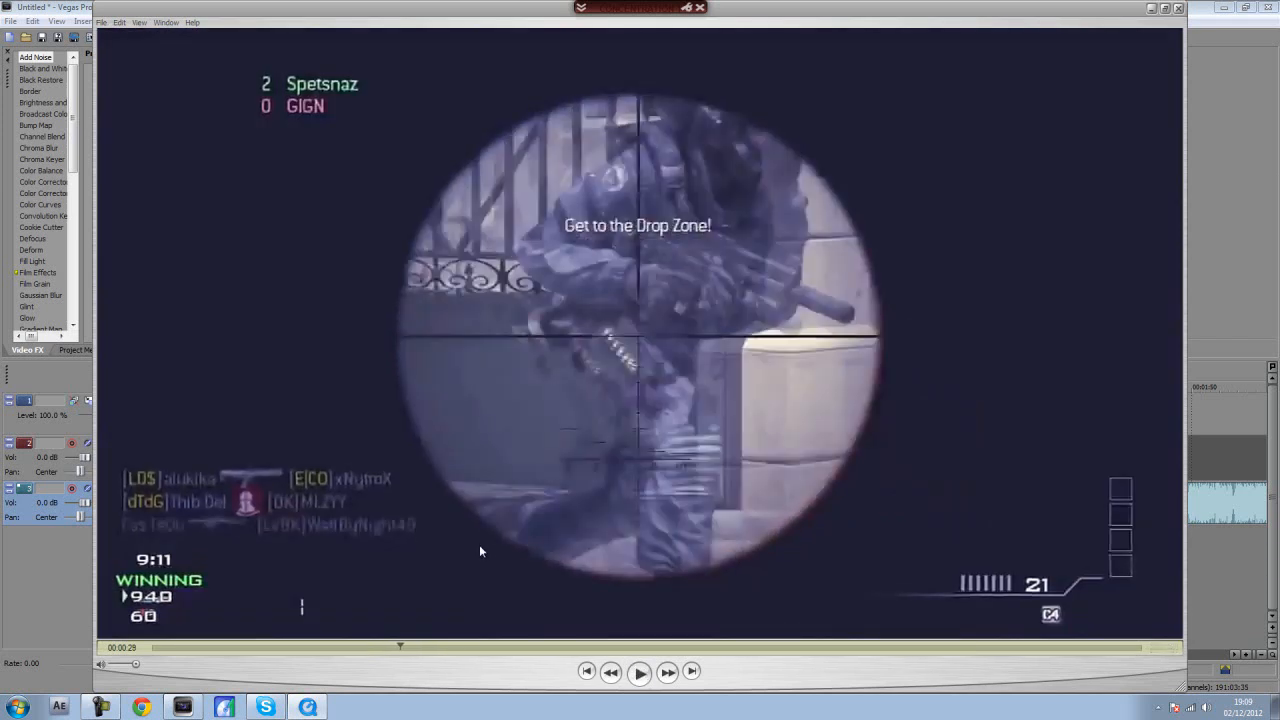
click(1178, 7)
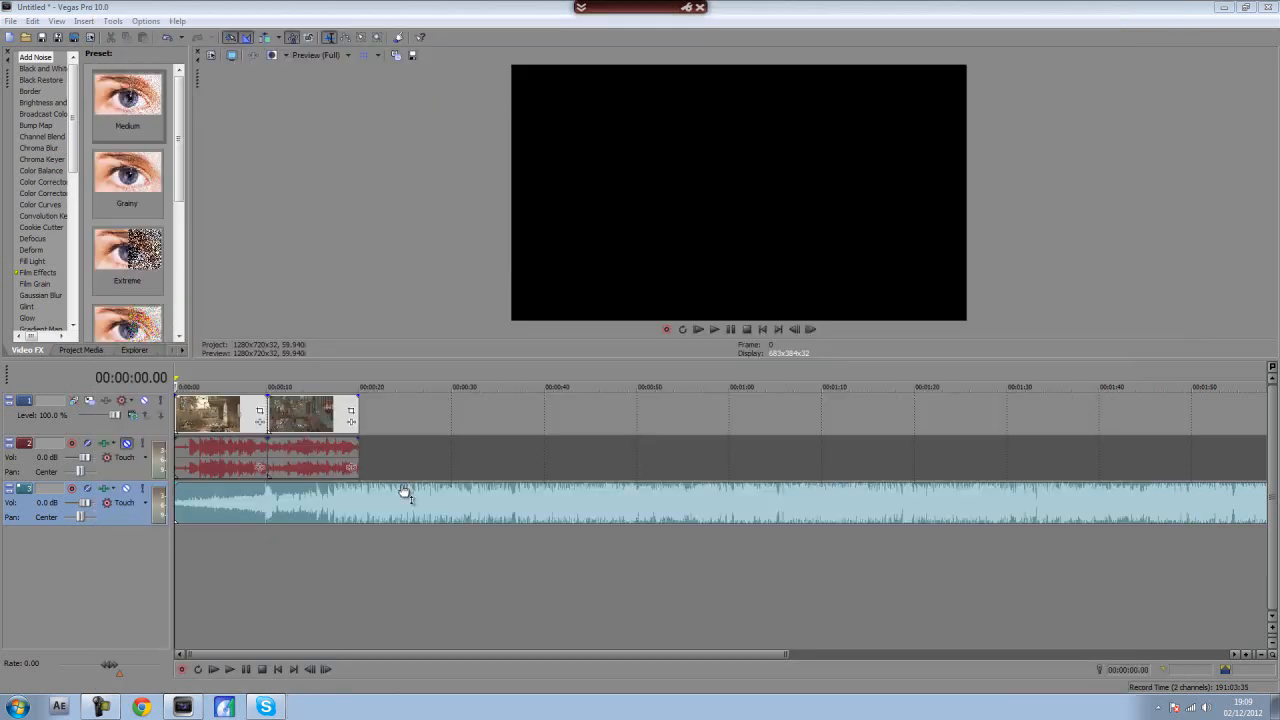
- Preview the two timeline clips with the music, playing from the cut at 00:00:10.05
click(193, 460)
key(space)
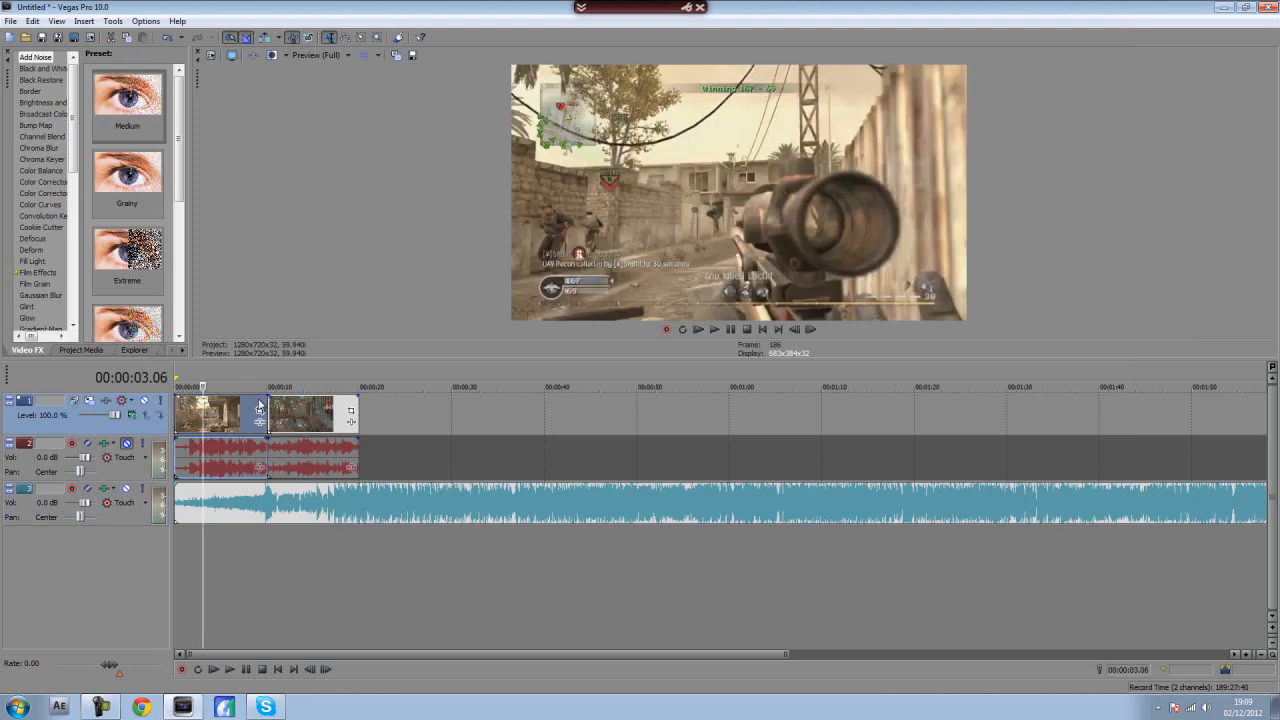
click(268, 412)
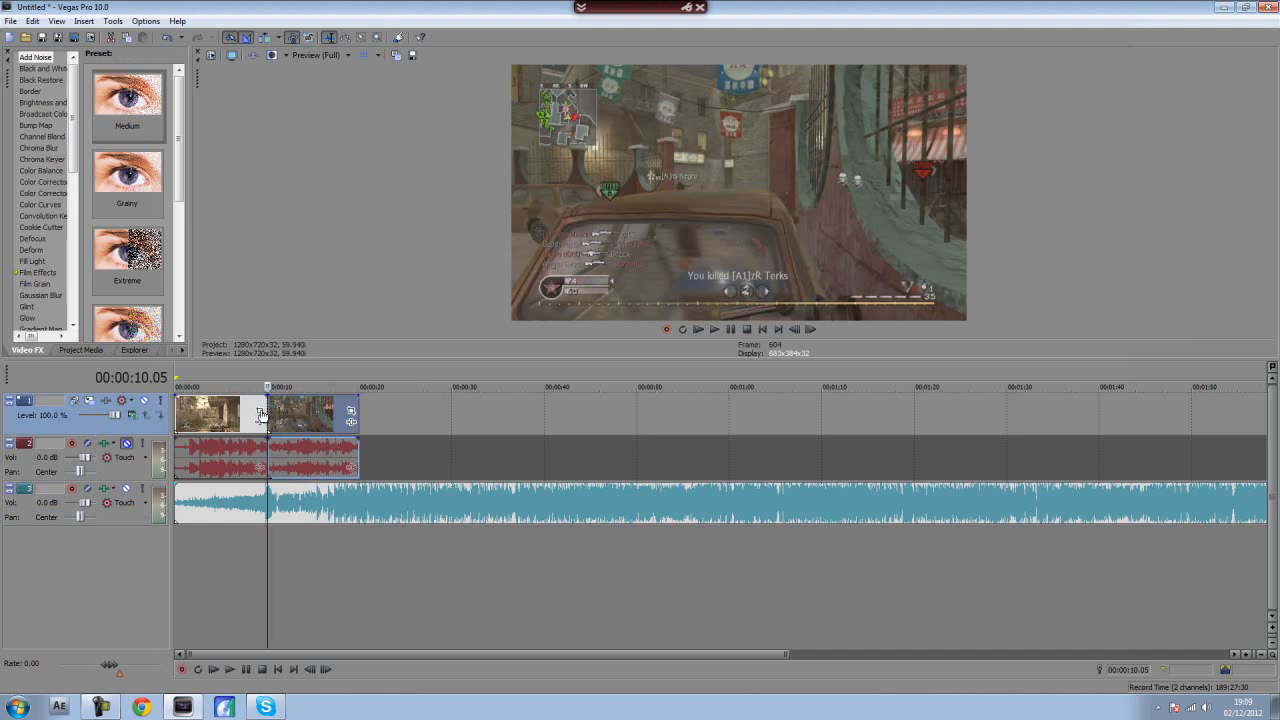
key(space)
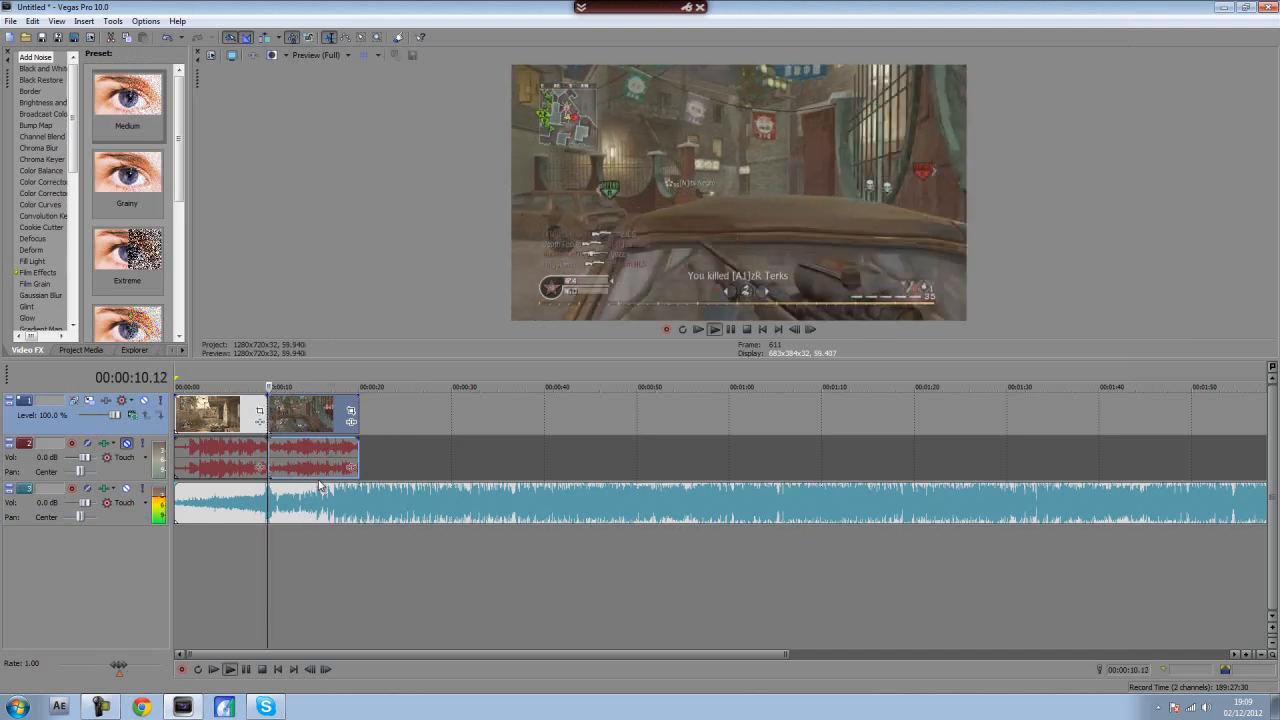
key(space)
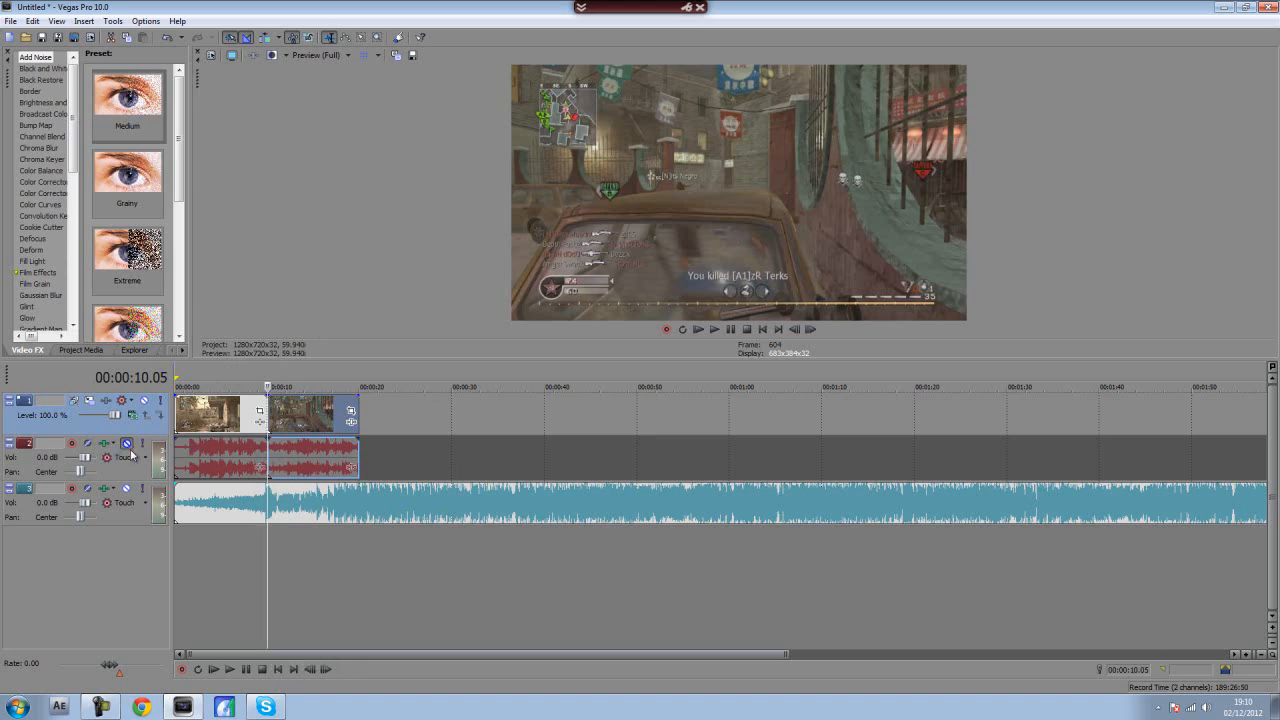
click(206, 460)
click(302, 458)
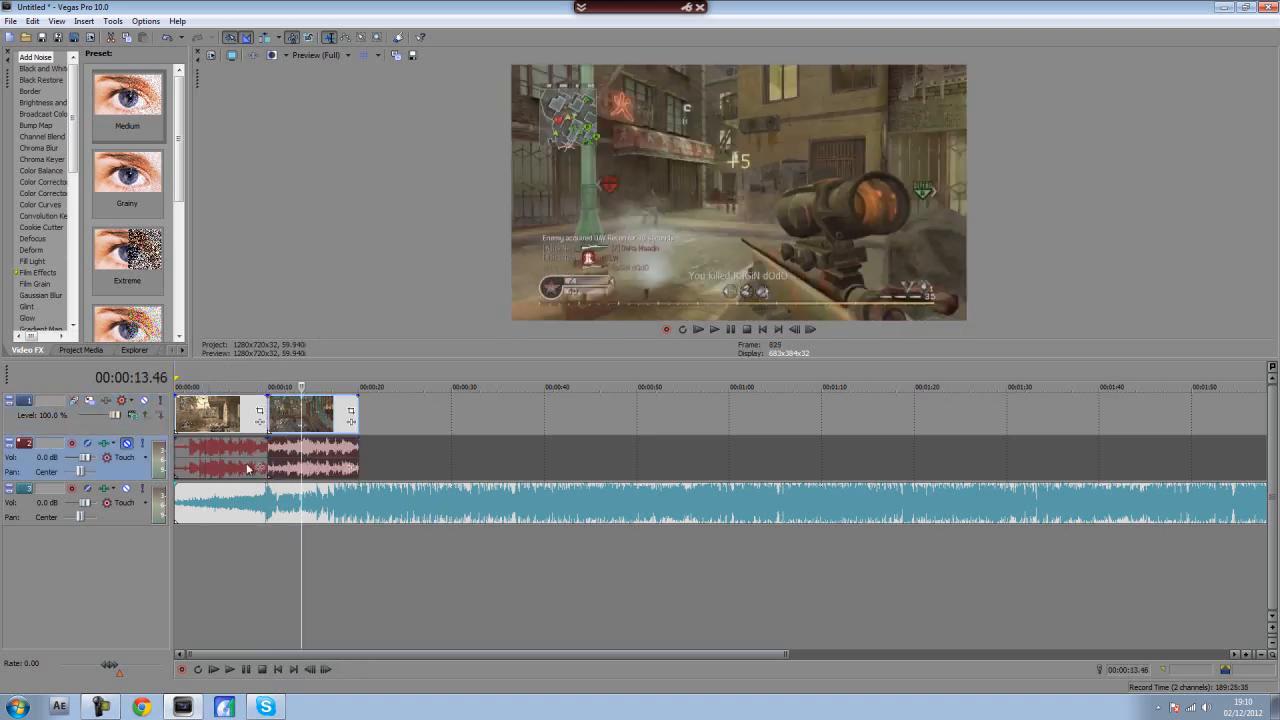
click(226, 460)
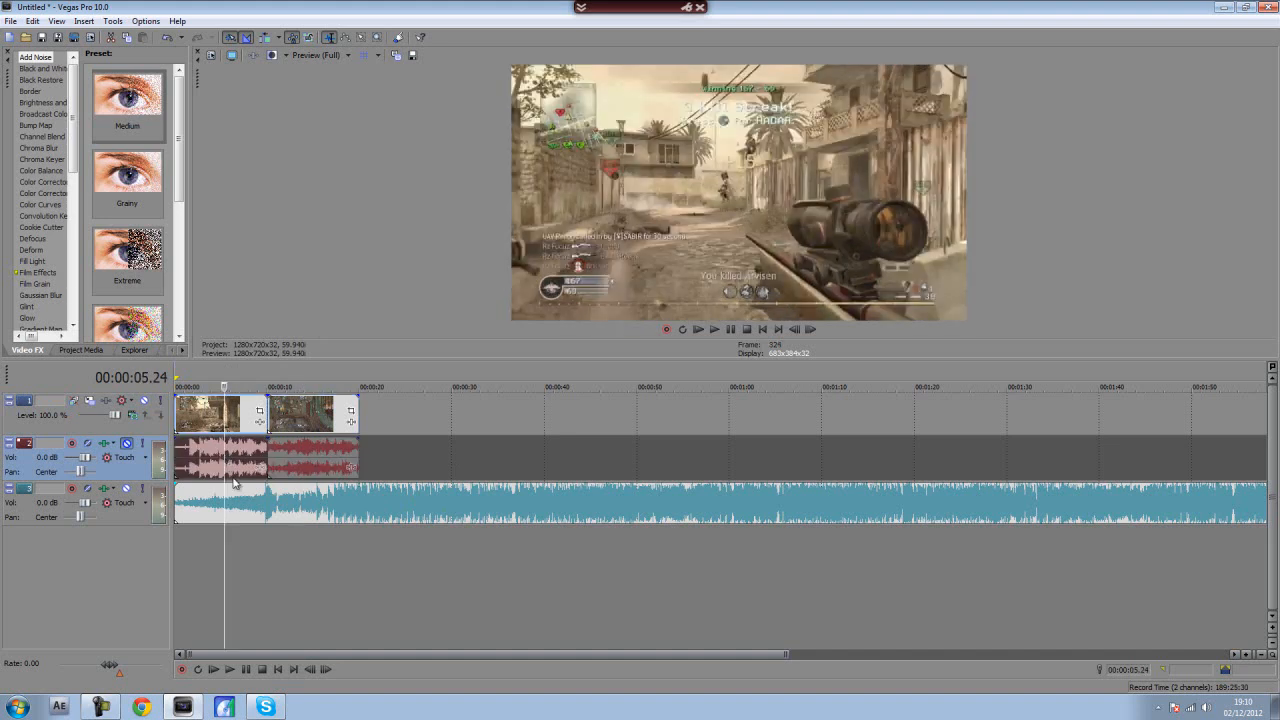
click(240, 460)
click(233, 456)
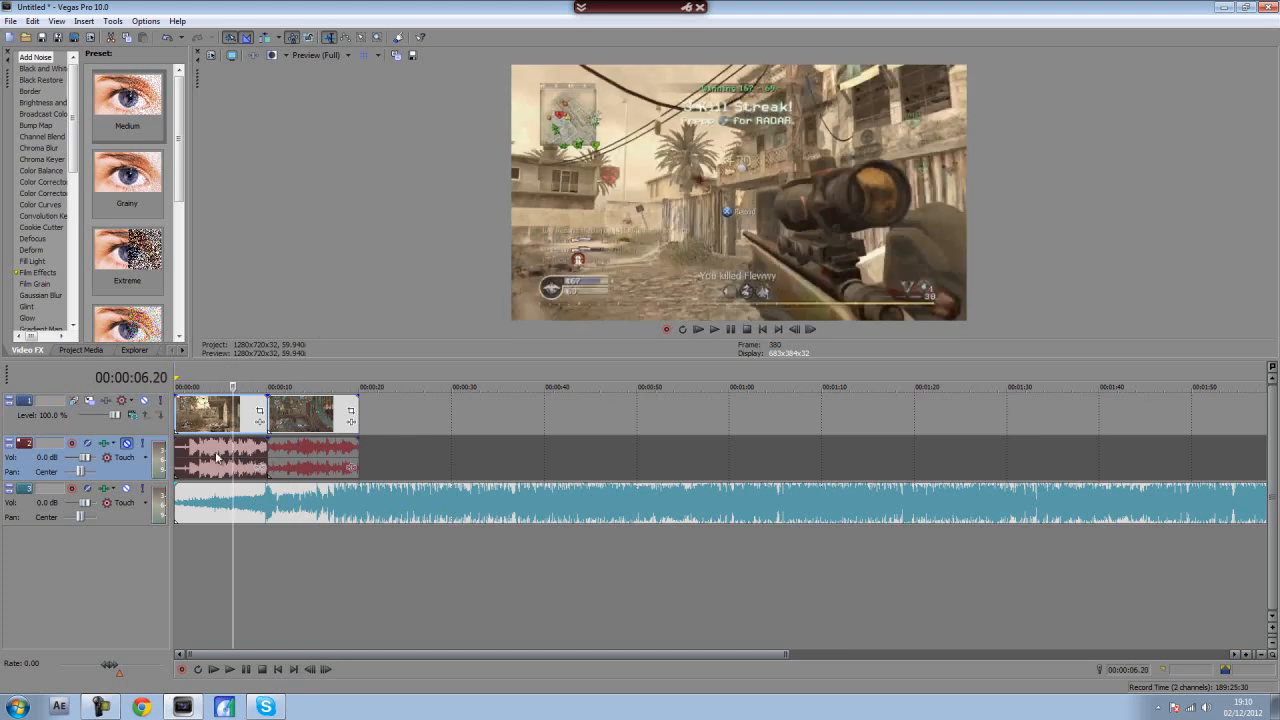
click(202, 460)
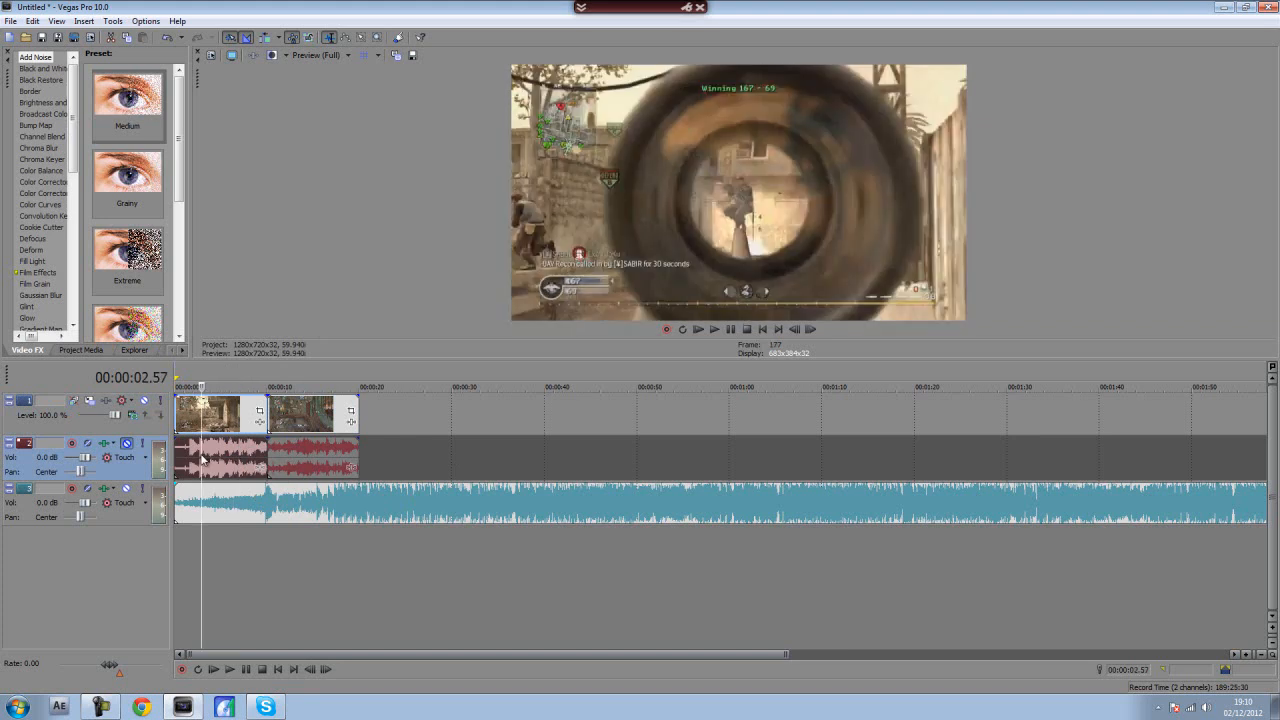
click(307, 460)
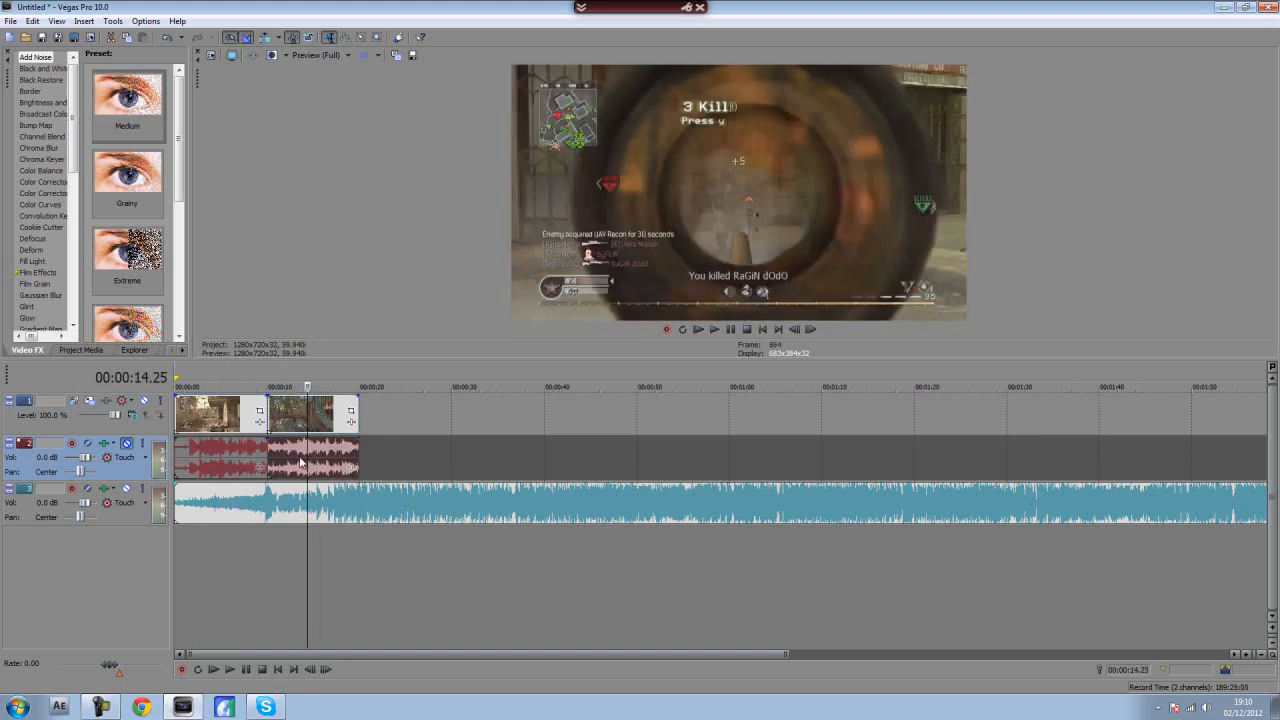
click(389, 459)
click(223, 458)
click(315, 458)
click(223, 458)
click(303, 458)
click(217, 458)
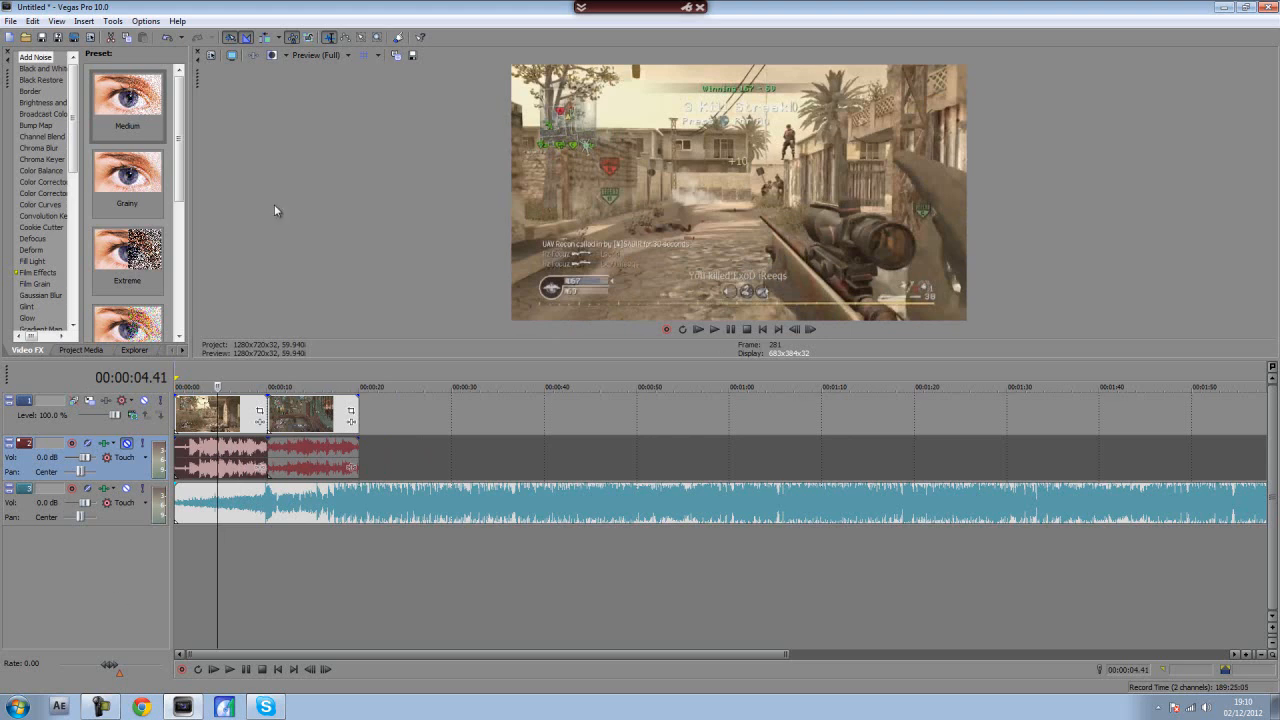
click(238, 466)
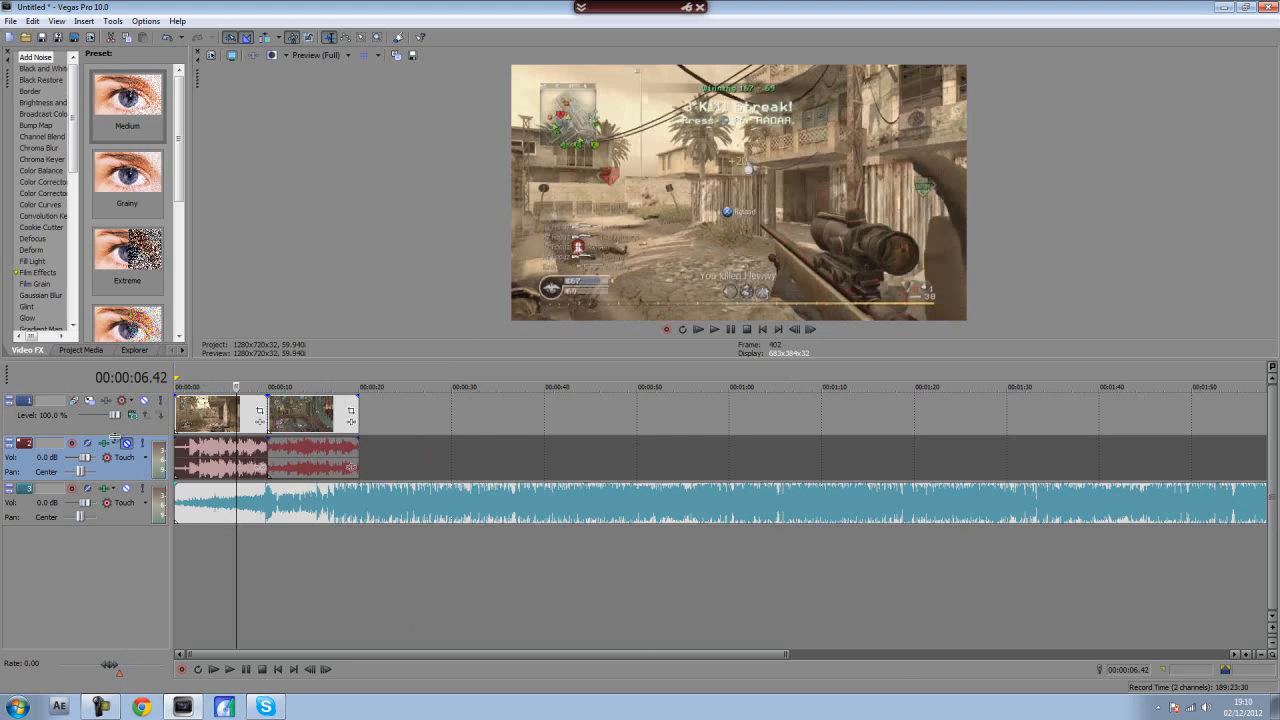
click(222, 414)
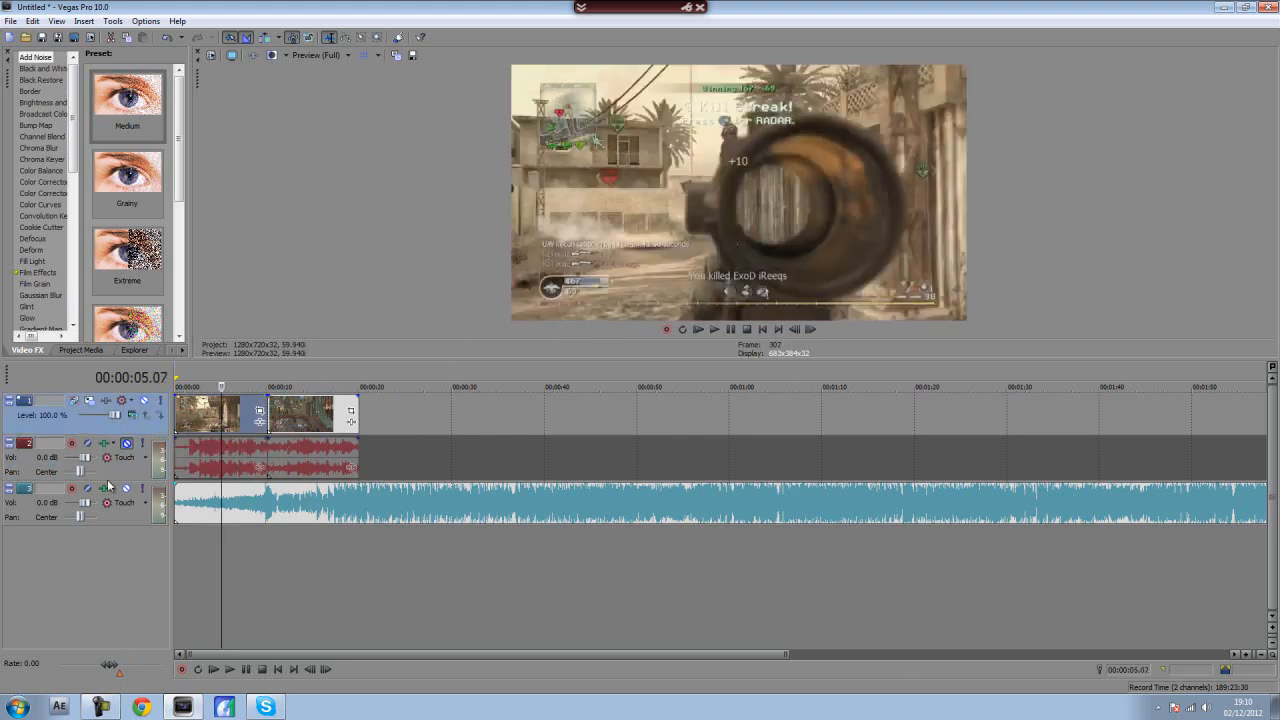
- Delete the game audio of both clips from track 2, keeping their video, and unmute that track
double_click(242, 462)
click(310, 457)
drag(226, 452, 203, 427)
click(226, 455)
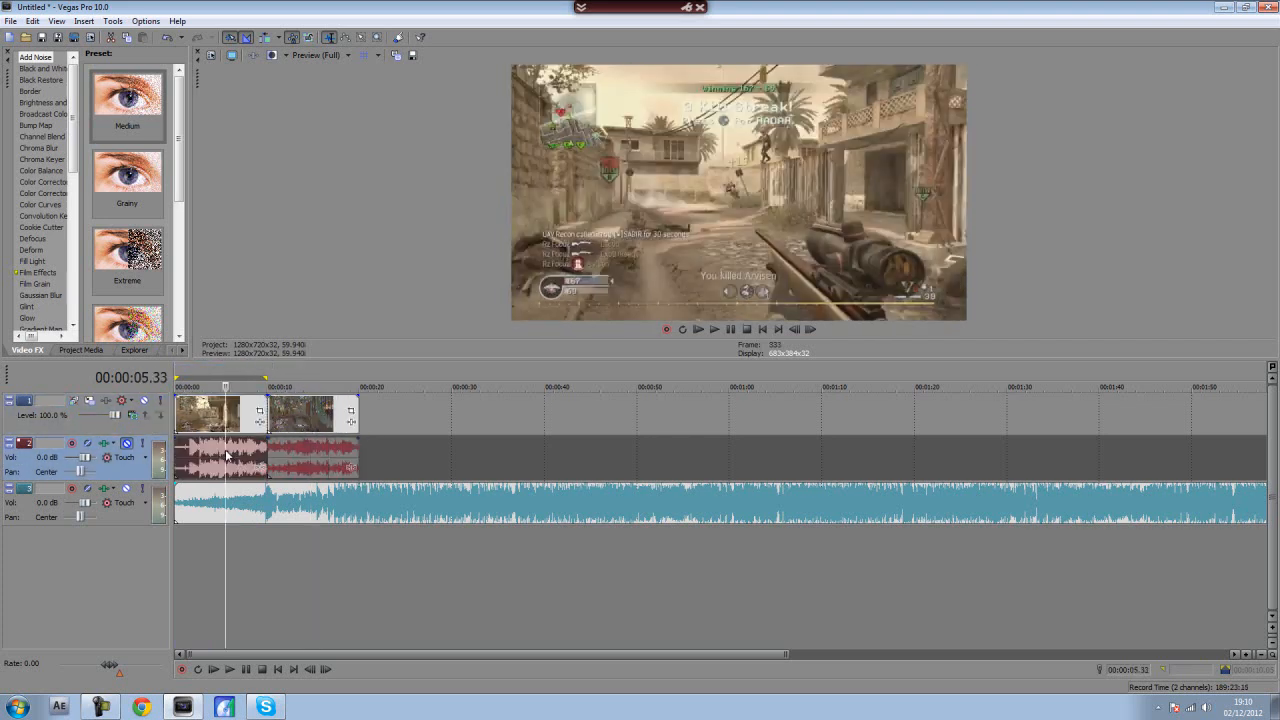
key(Delete)
click(284, 466)
key(Delete)
click(213, 457)
click(292, 460)
click(248, 459)
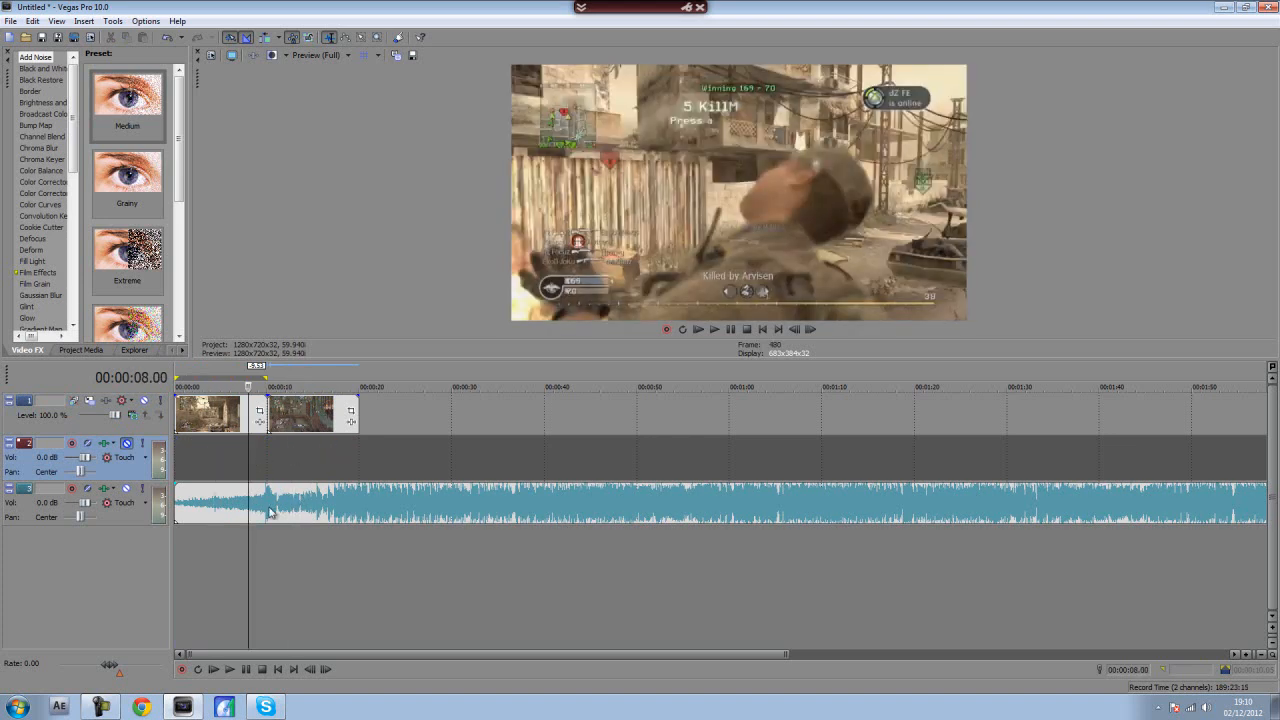
click(126, 446)
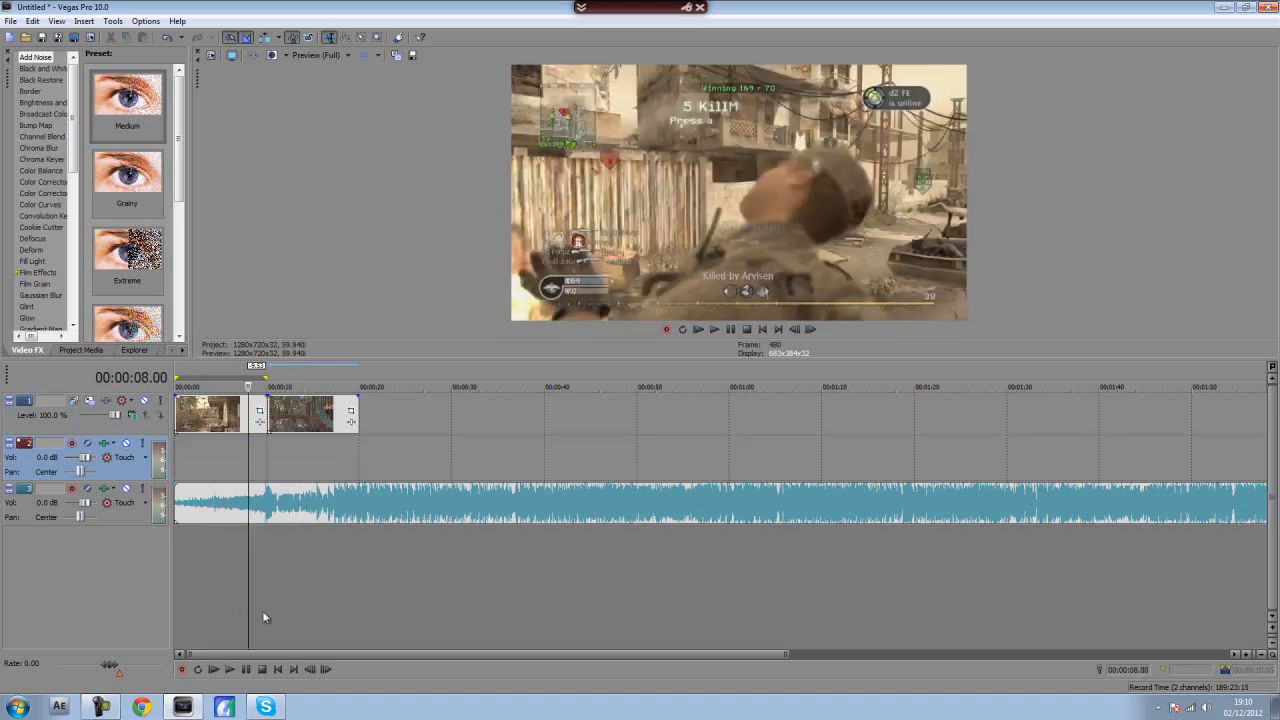
- Play the timeline from the start to check the clips against the music alone
click(278, 669)
key(space)
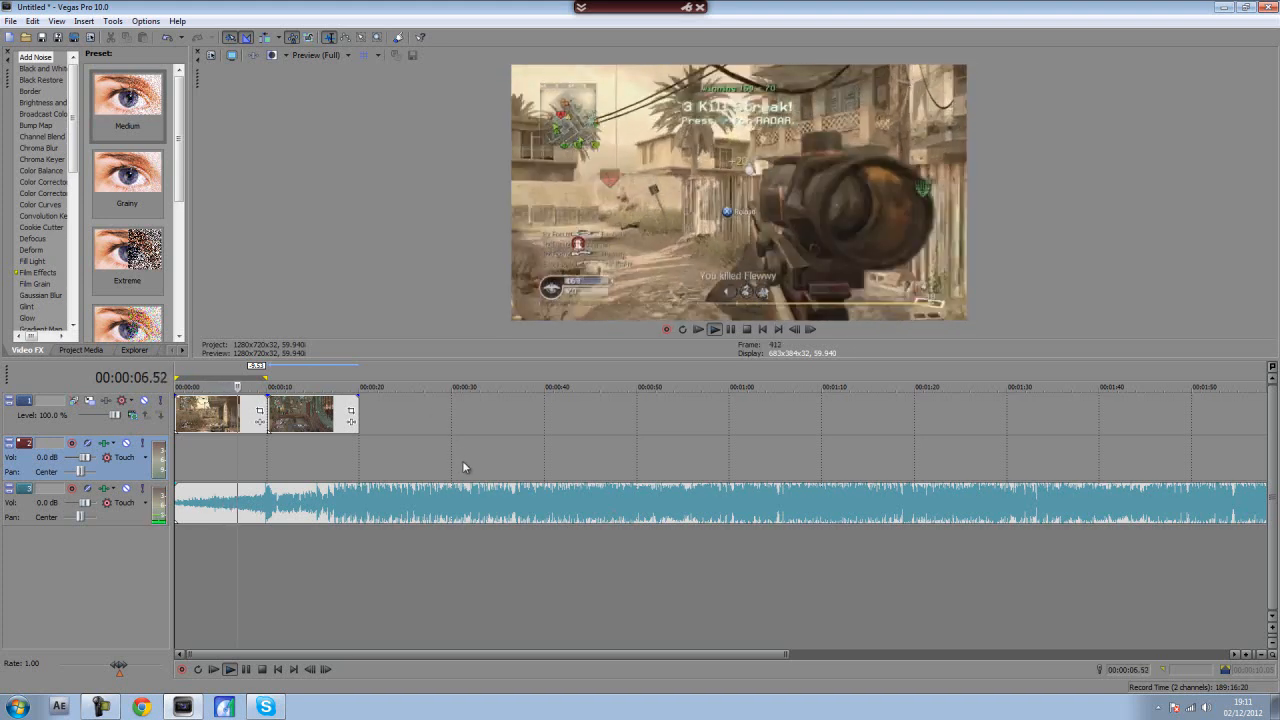
key(space)
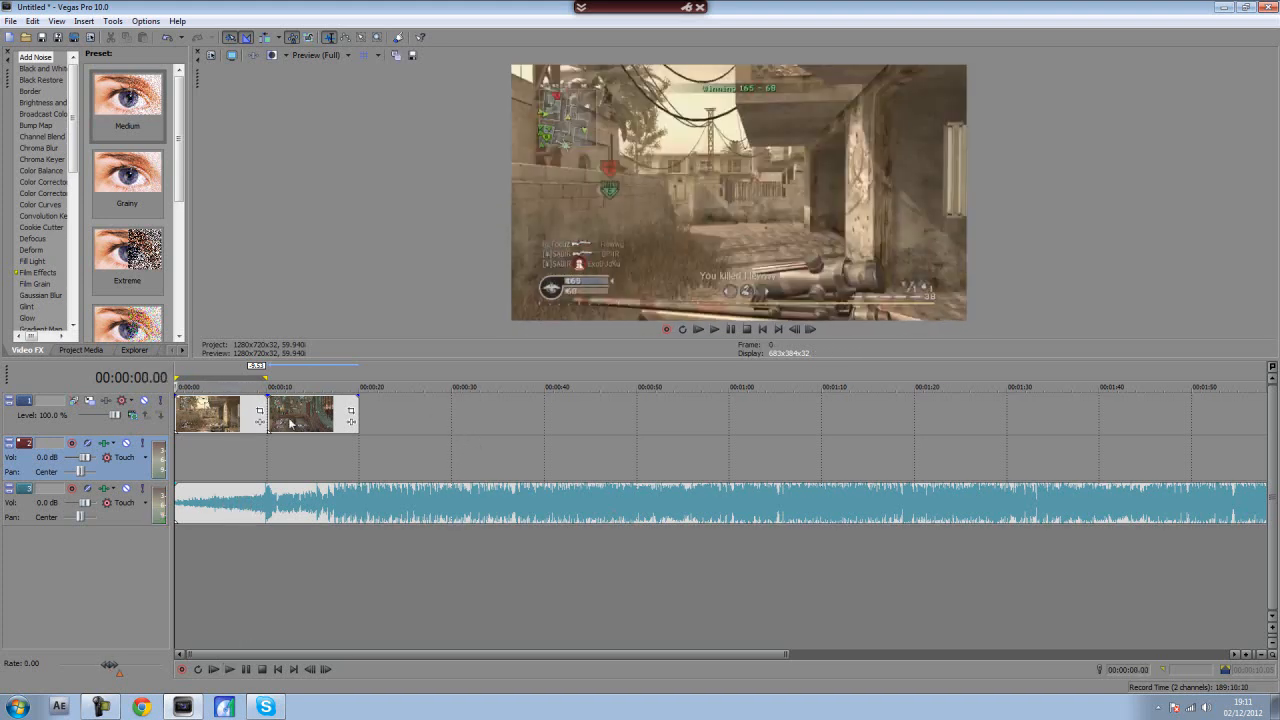
- Place the playhead on the cut between the two clips at 00:00:10.05, checking the frames on either side
scroll(340, 440, up, 3)
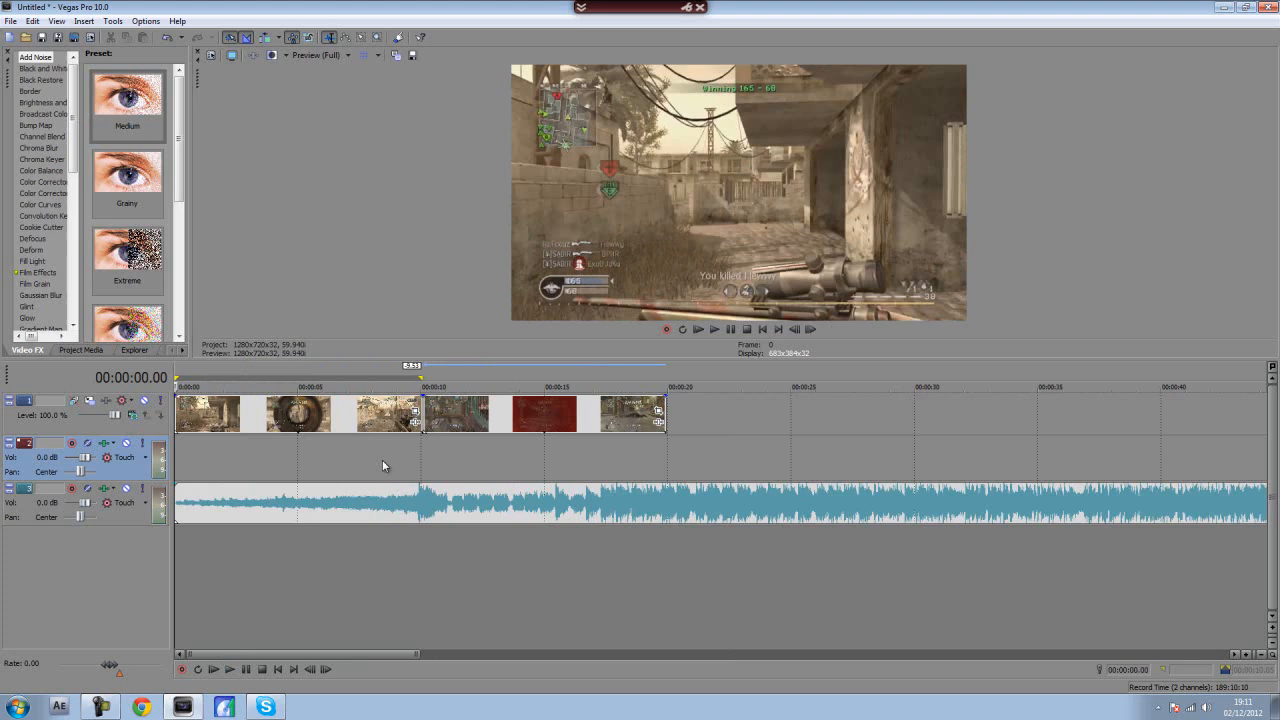
click(385, 405)
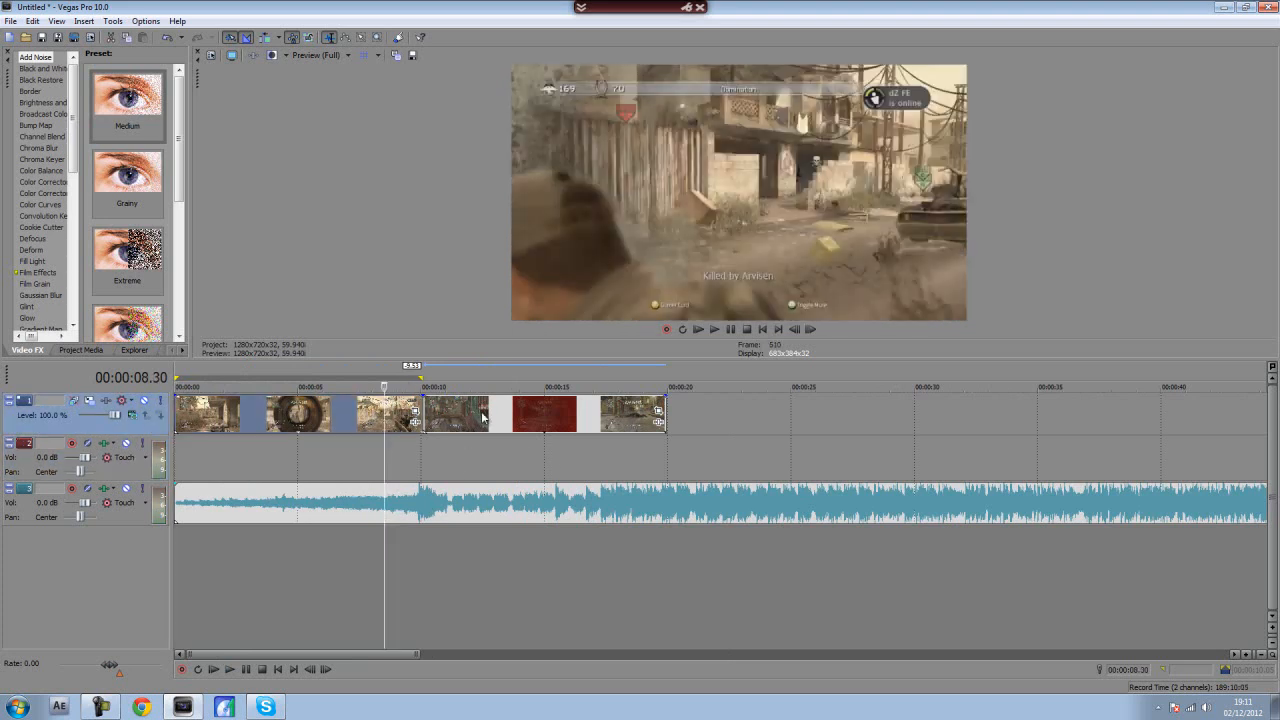
click(424, 405)
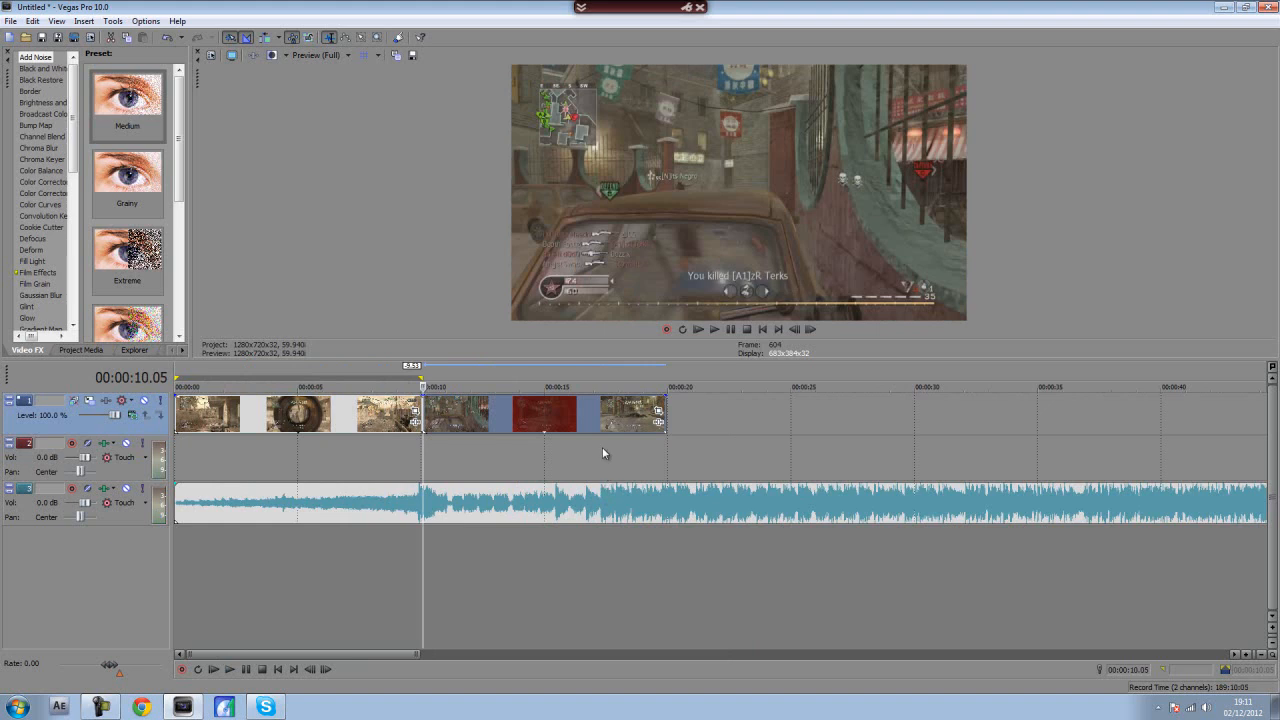
key(alt+Left)
key(alt+Right)
key(alt+Left)
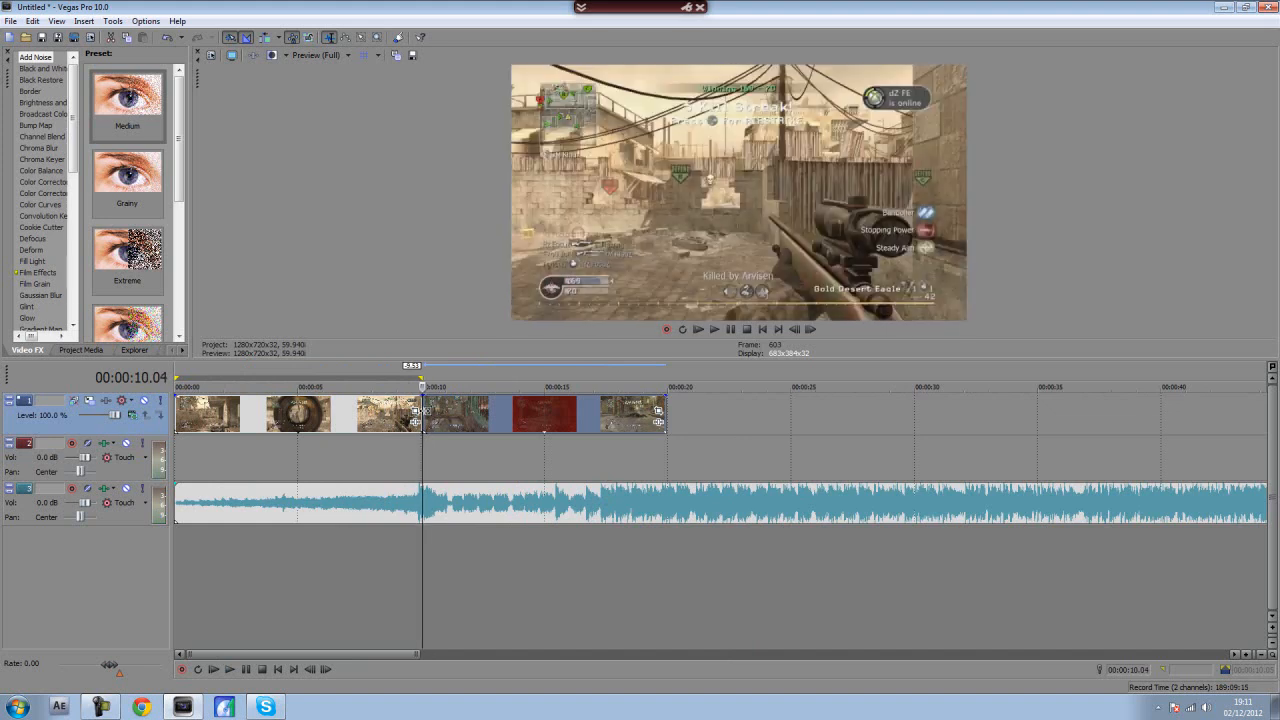
key(alt+Left)
key(alt+Right)
key(alt+Right)
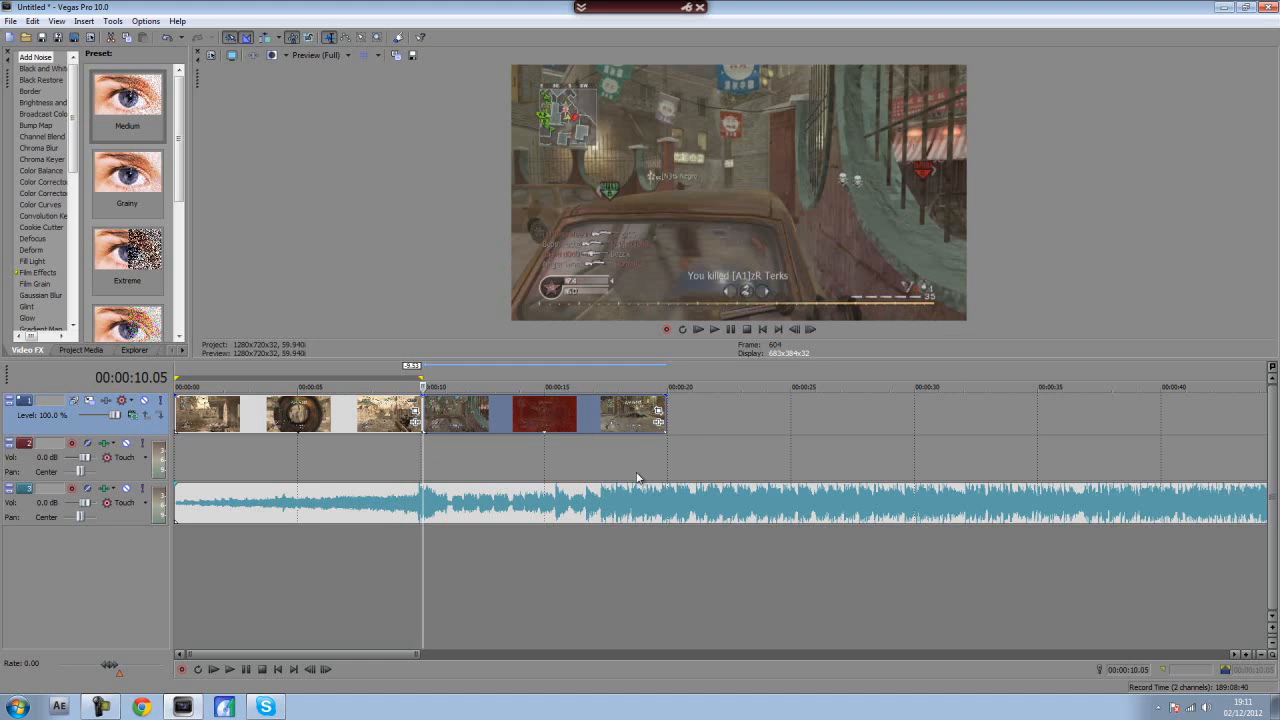
- Step back 30 frames from the cut and place a marker at 00:00:09.35
key(Left)
key(Left)
key(Left)
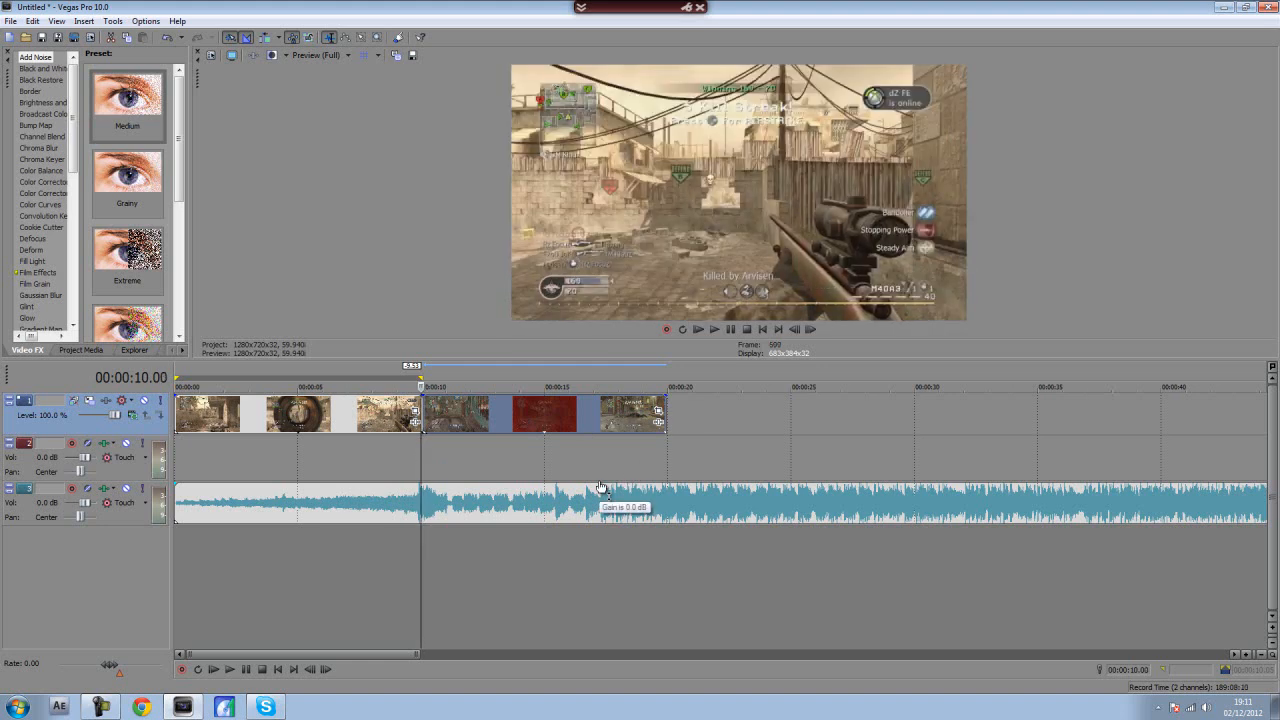
key(Left)
key(Left)
key(Left)
key(Left)
key(Left)
key(Left)
key(Left)
key(Left)
key(Left)
key(Left)
key(Left)
key(Left)
key(Left)
key(Left)
key(Left)
key(Left)
key(Left)
key(Left)
key(Left)
key(Left)
key(Left)
key(Left)
key(Left)
key(Left)
key(Left)
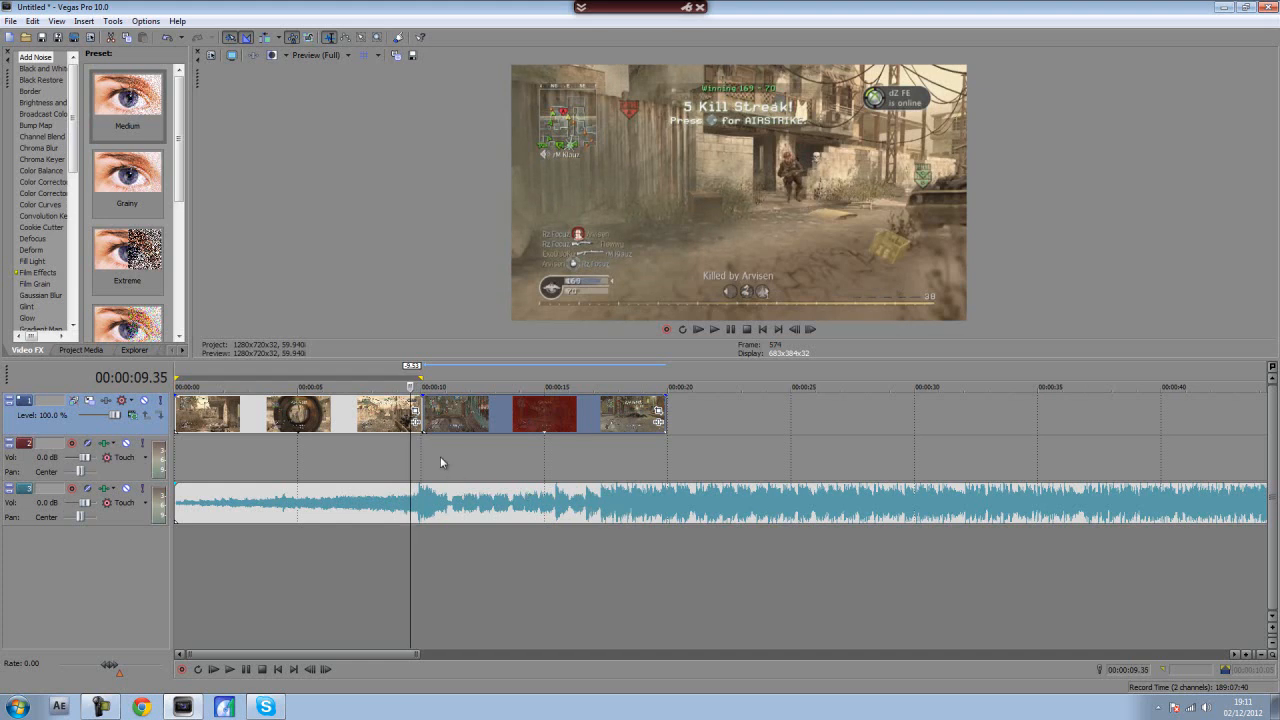
key(m)
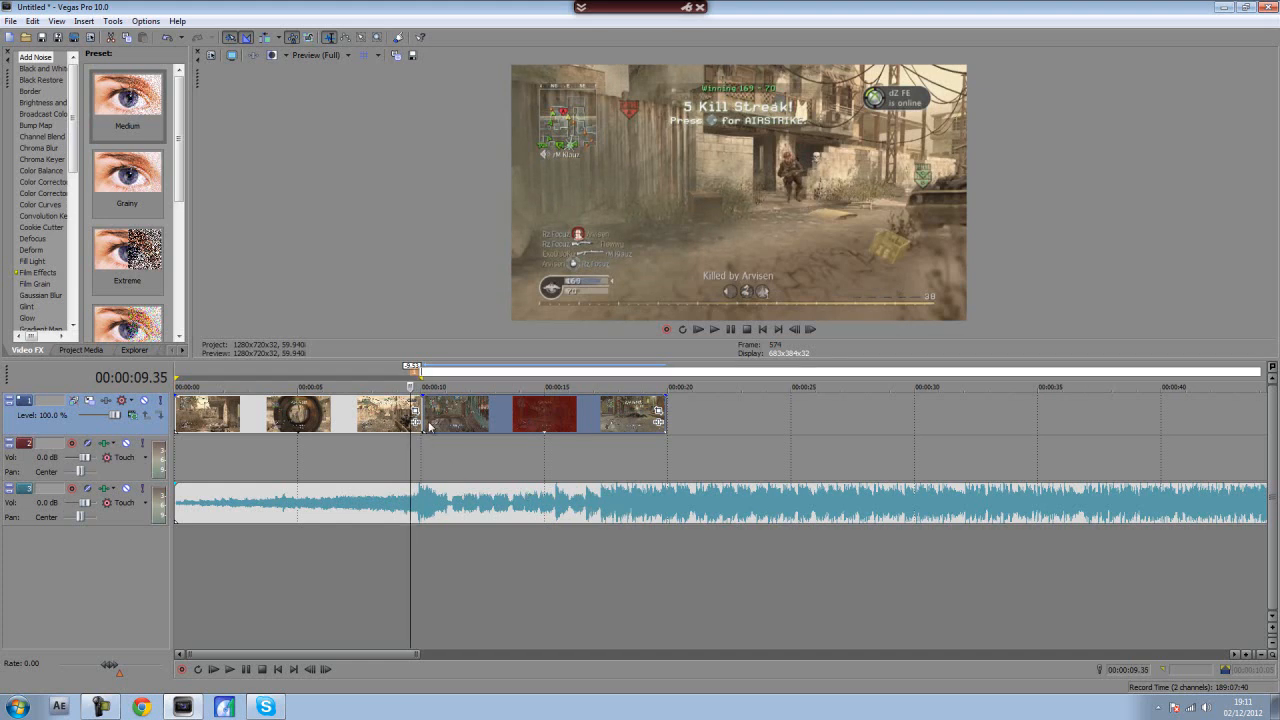
key(Return)
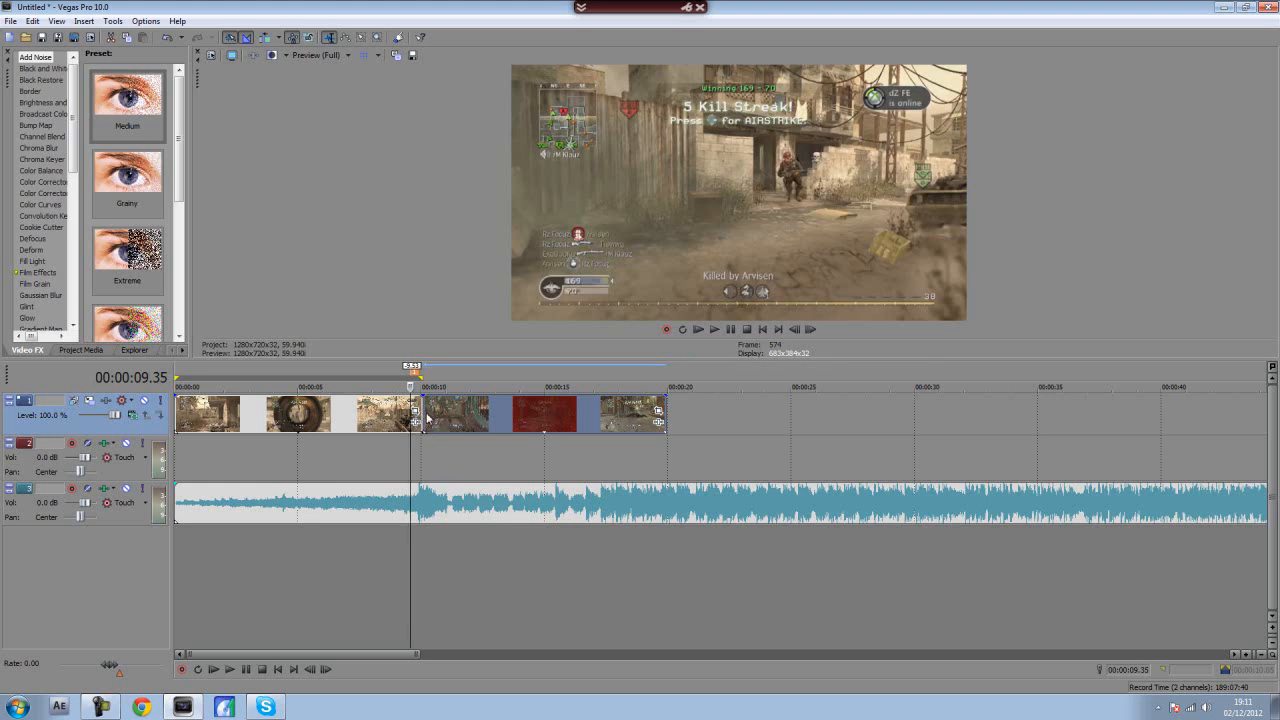
- Return to the cut, step forward 30 frames and place a second marker at 00:00:10.35
click(422, 405)
click(430, 427)
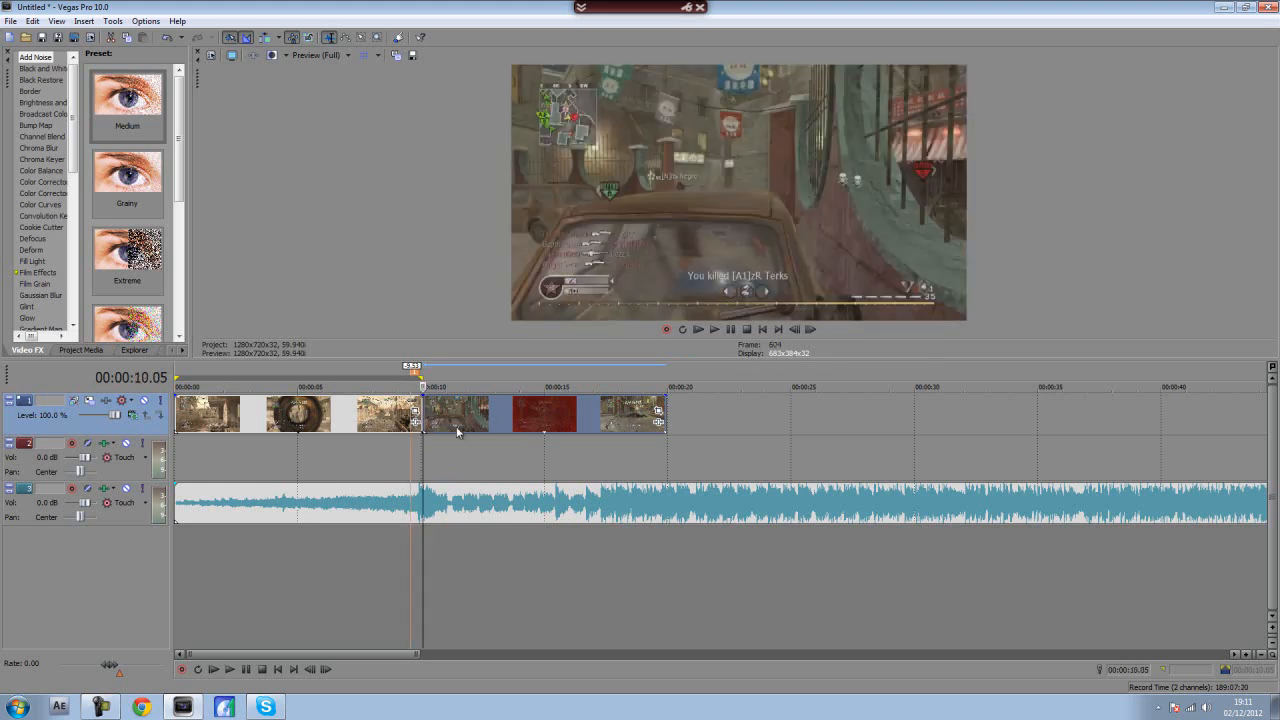
key(alt+Right)
key(alt+Right)
key(alt+Right)
key(alt+Right)
key(alt+Right)
key(alt+Right)
key(alt+Right)
key(alt+Right)
key(alt+Right)
key(alt+Right)
key(alt+Right)
key(alt+Right)
key(alt+Right)
key(alt+Right)
key(alt+Right)
key(alt+Right)
key(alt+Right)
key(alt+Right)
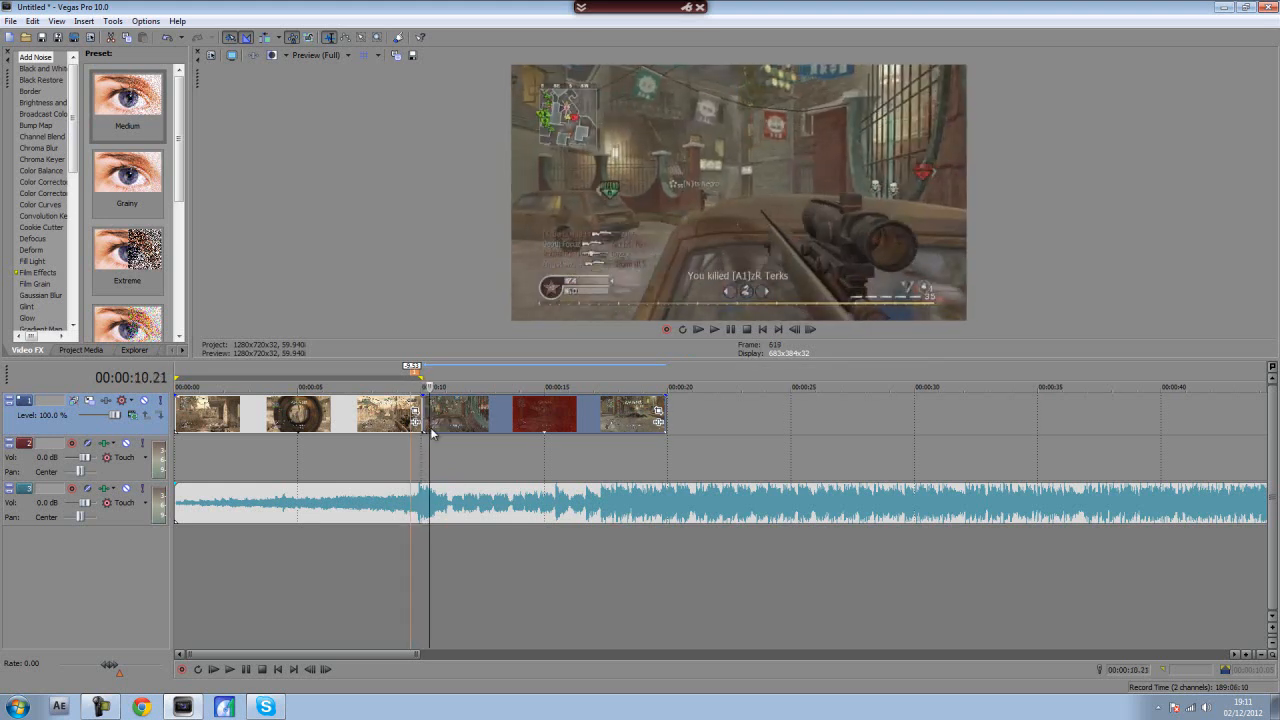
key(alt+Right)
key(alt+Right)
key(alt+Right)
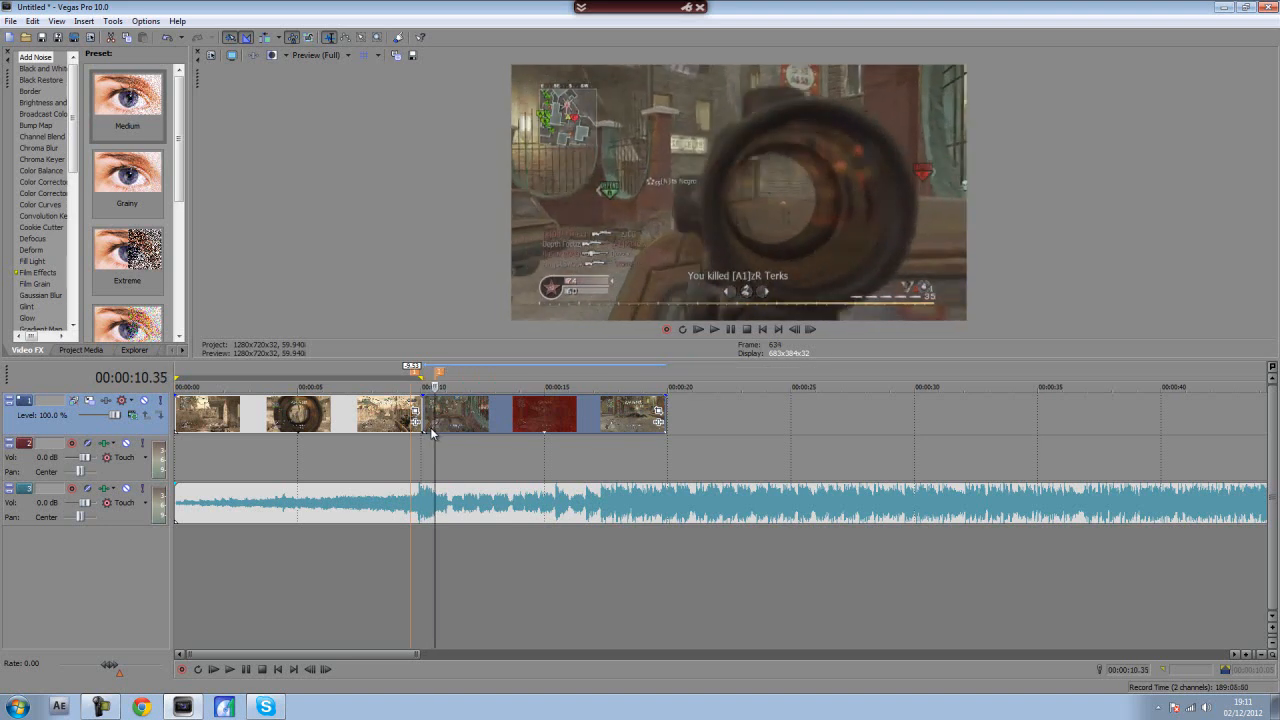
scroll(436, 430, up, 6)
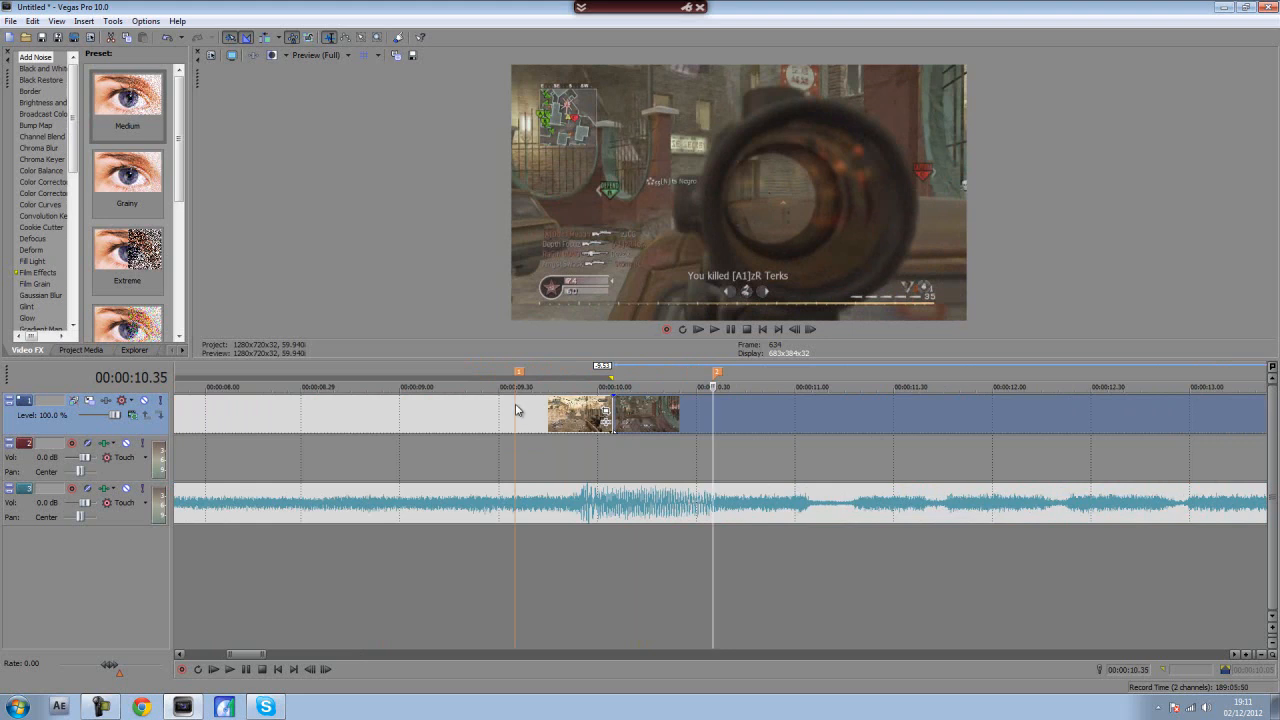
- Play the timeline briefly from the first marker and from the second marker to check the transition area
click(514, 406)
key(space)
key(space)
click(712, 412)
key(space)
key(space)
- Select the region between the two markers and render only that region to the Desktop as "trans tut 1" in Sony AVC/MVC format
scroll(680, 428, down, 8)
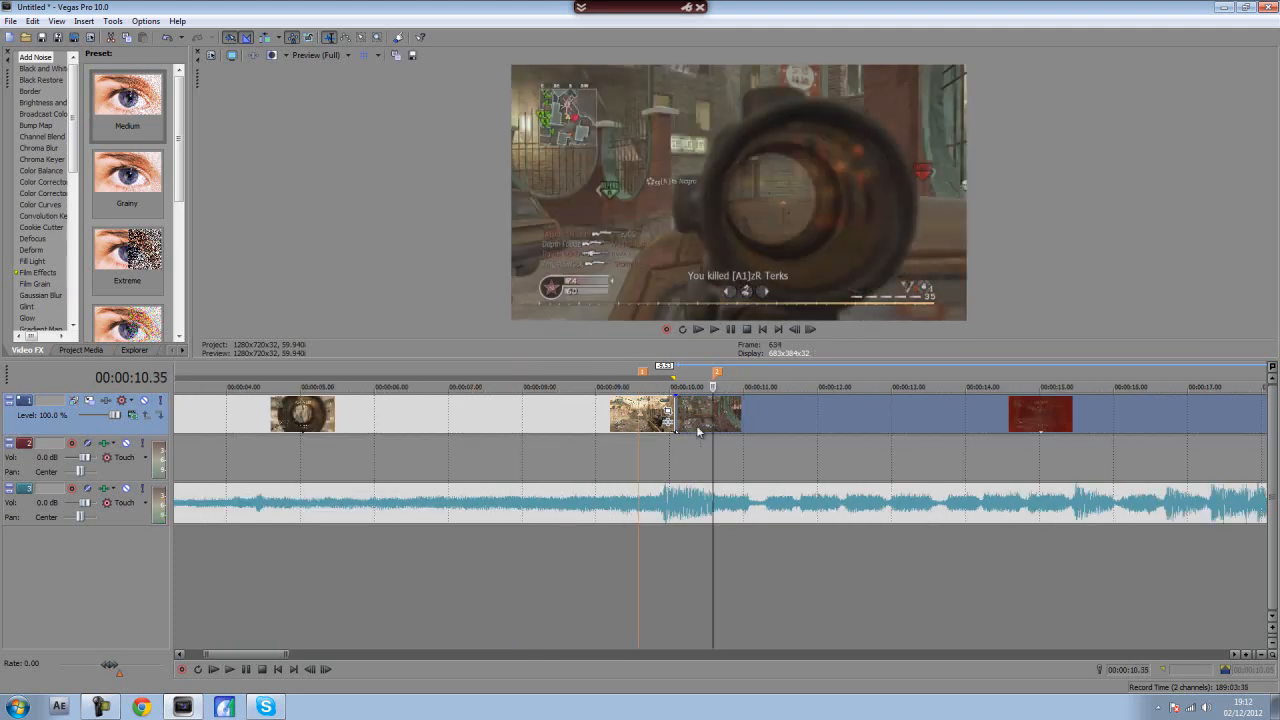
drag(531, 370, 565, 372)
click(11, 21)
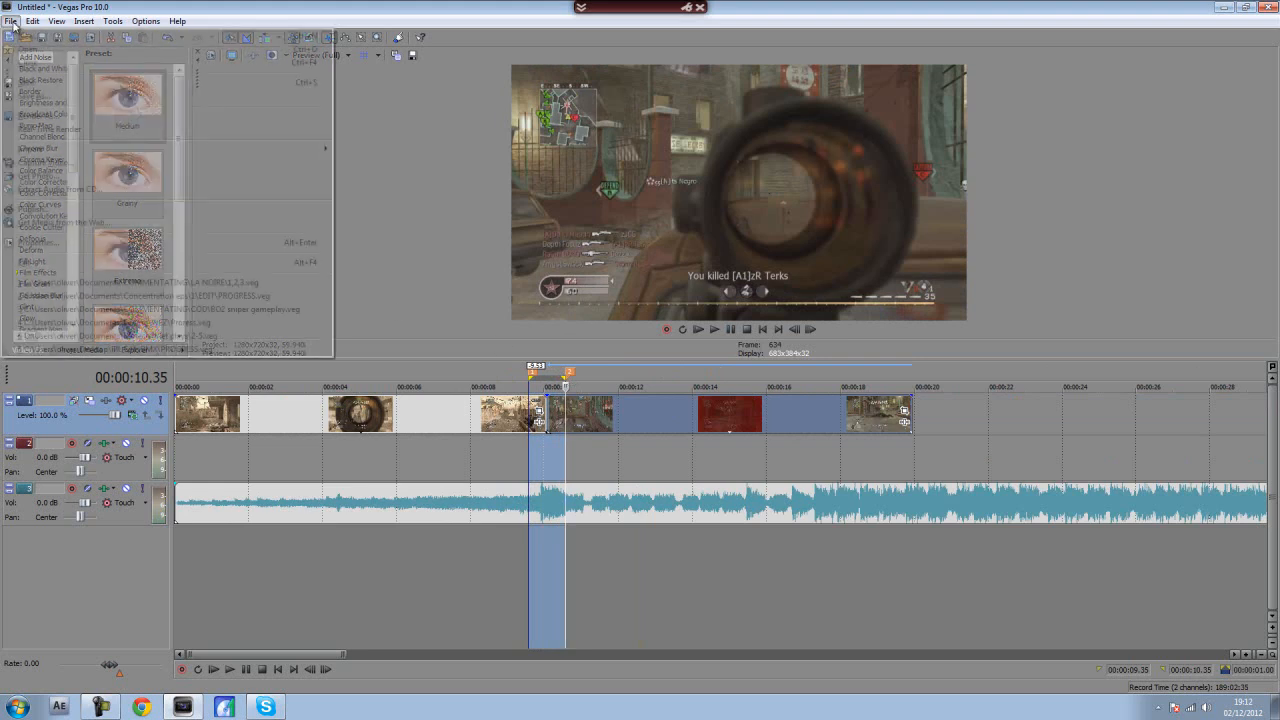
click(60, 114)
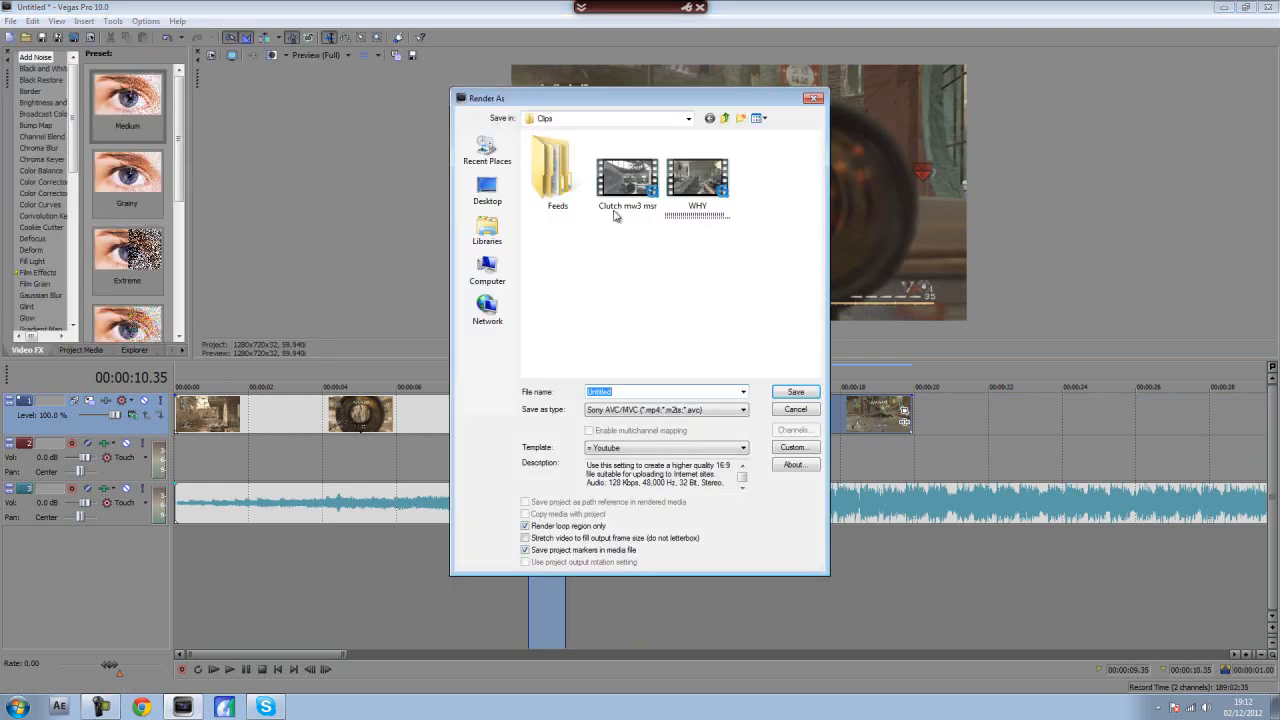
click(487, 190)
click(650, 391)
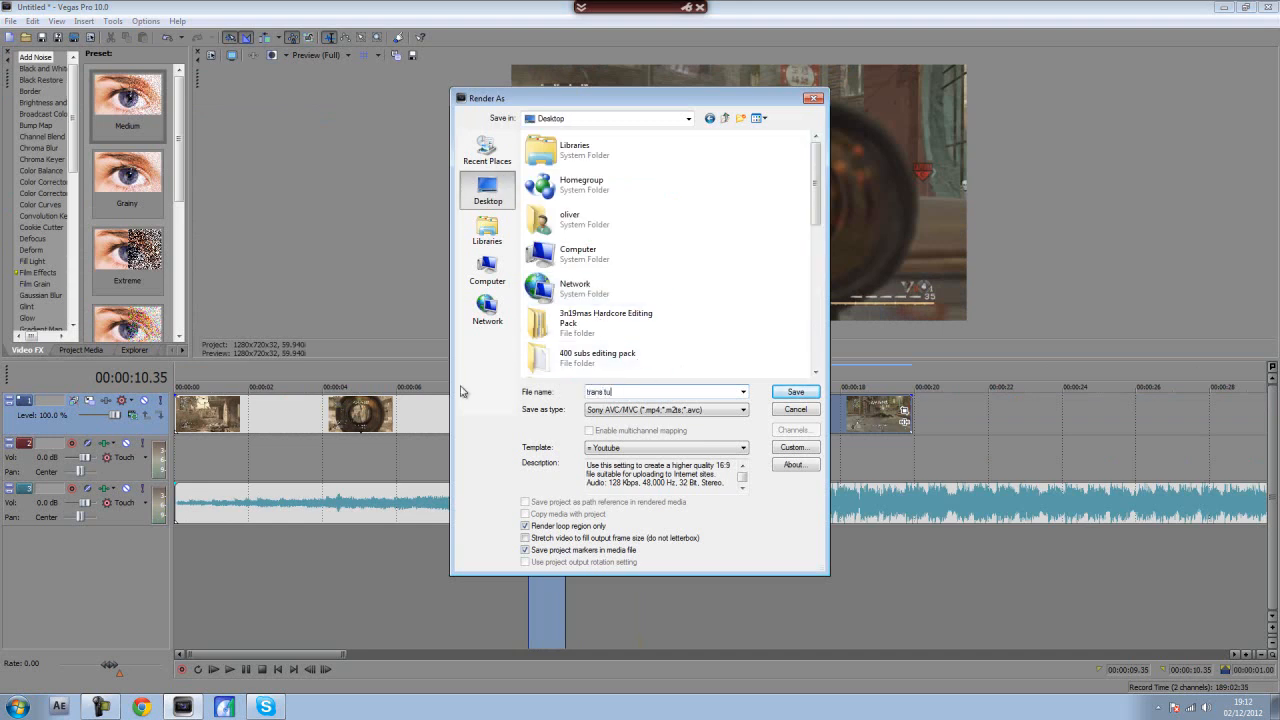
click(795, 392)
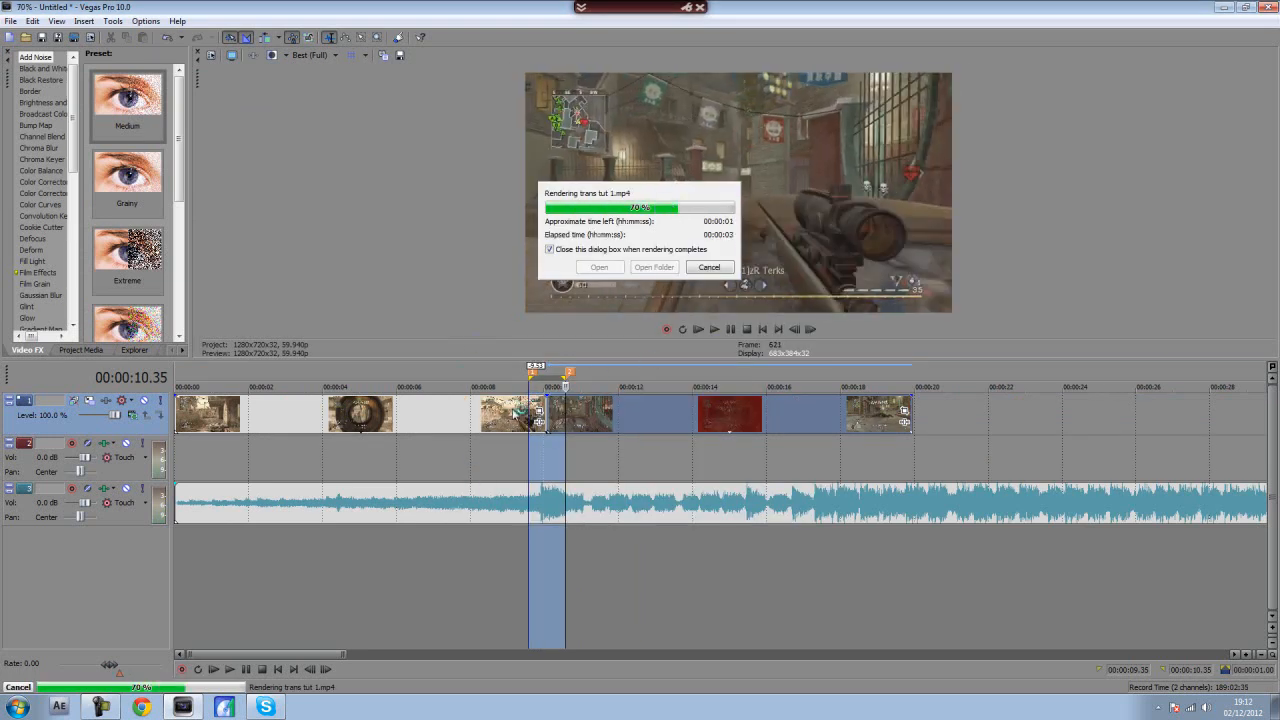
- Split the video clips at the 00:00:10.35 and 00:00:09.35 markers and delete the pieces between them
click(564, 414)
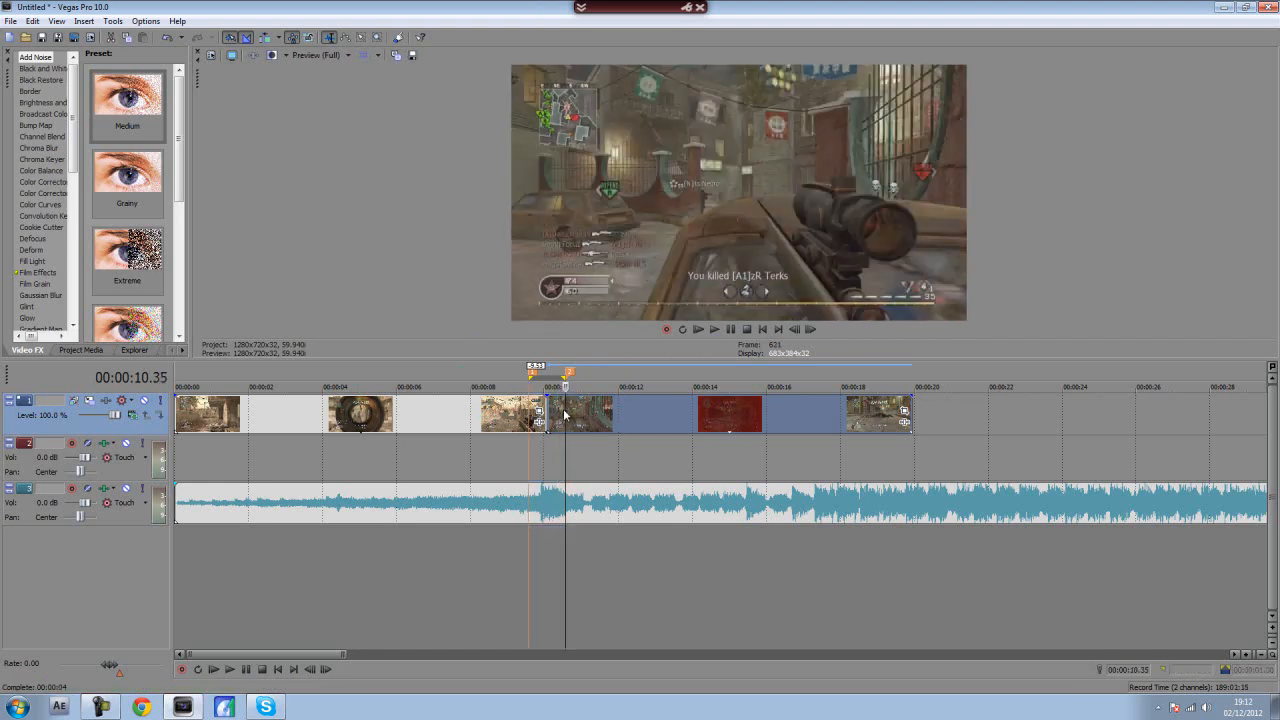
key(s)
click(542, 414)
click(529, 413)
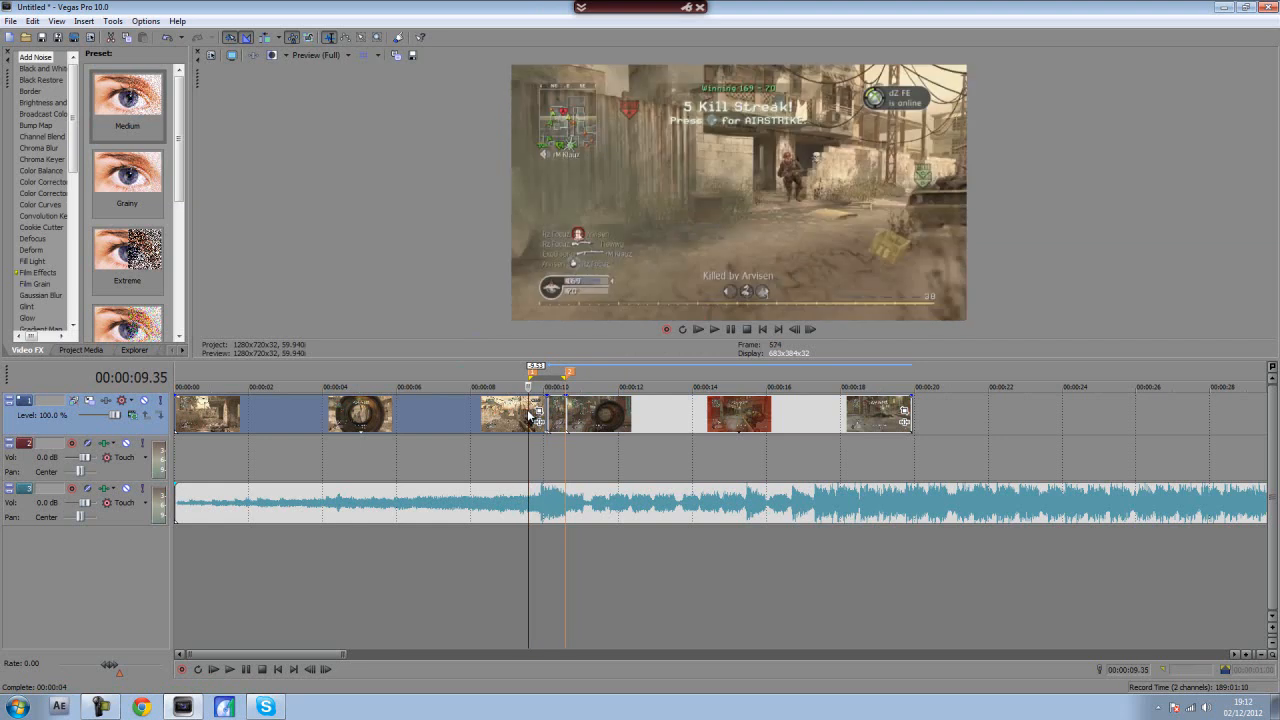
key(s)
key(Delete)
click(557, 409)
key(Delete)
mouse_move(631, 408)
mouse_down()
mouse_move(648, 408)
mouse_move(632, 412)
mouse_up()
- Import the rendered "trans tut 1" clip from the Desktop into the gap, starting at 00:00:09.35
click(527, 410)
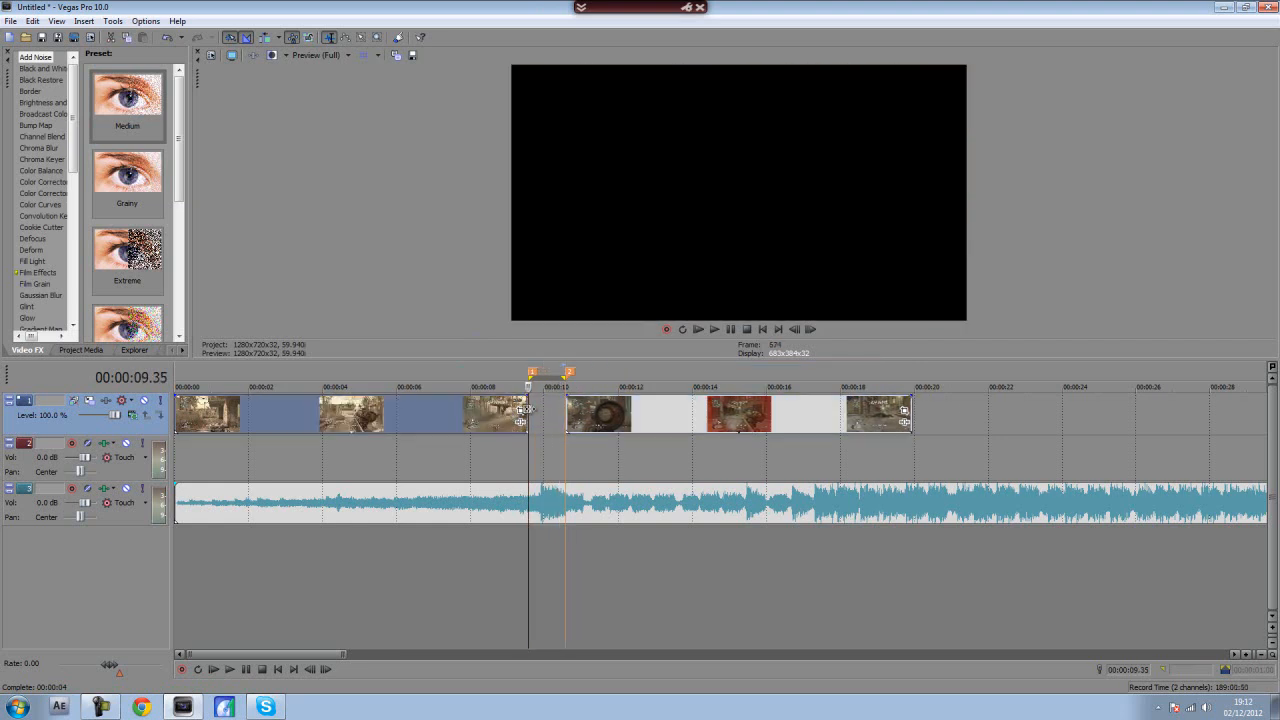
key(ctrl+o)
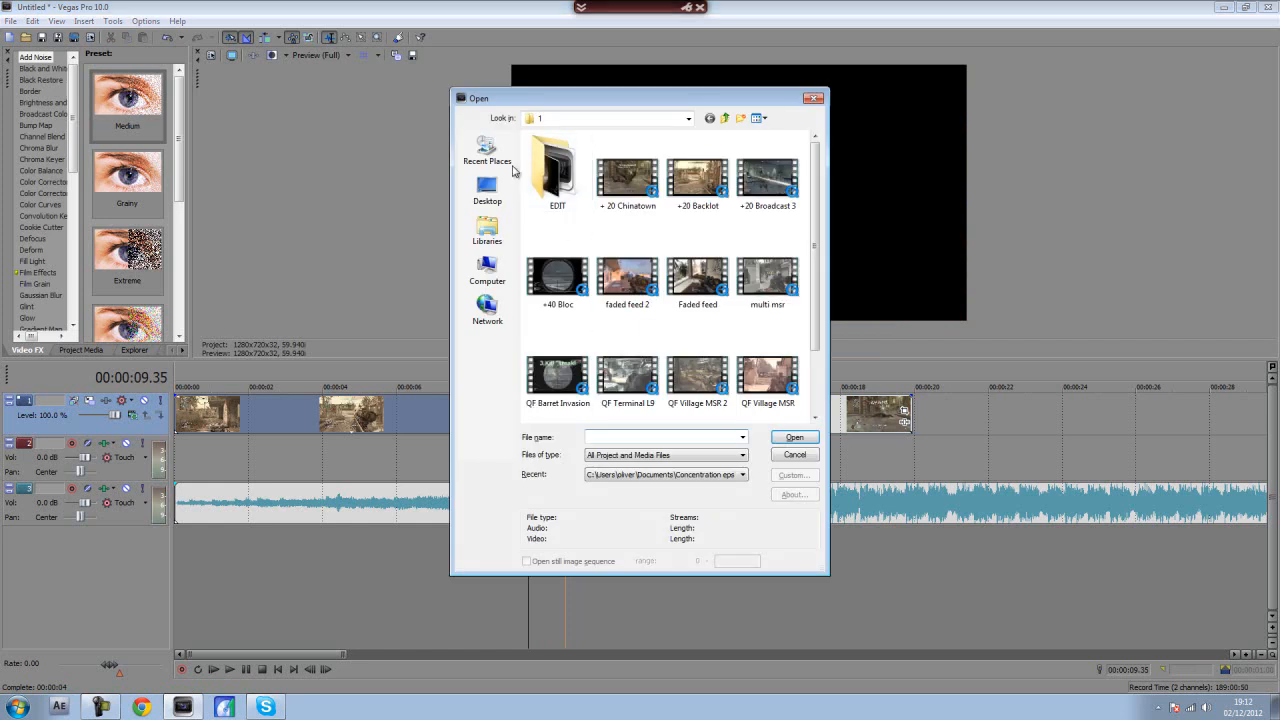
click(487, 190)
drag(814, 208, 806, 388)
double_click(584, 420)
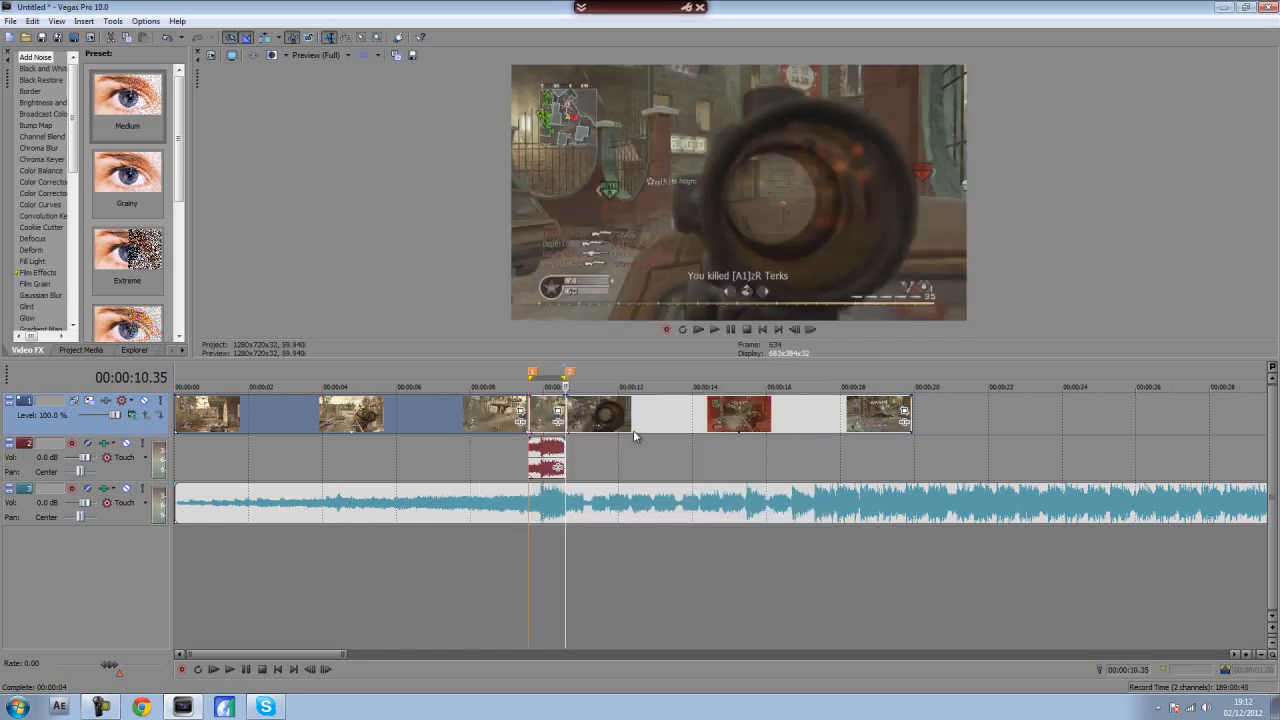
- Delete the audio of the inserted "trans tut 1" clip from the second track
click(616, 455)
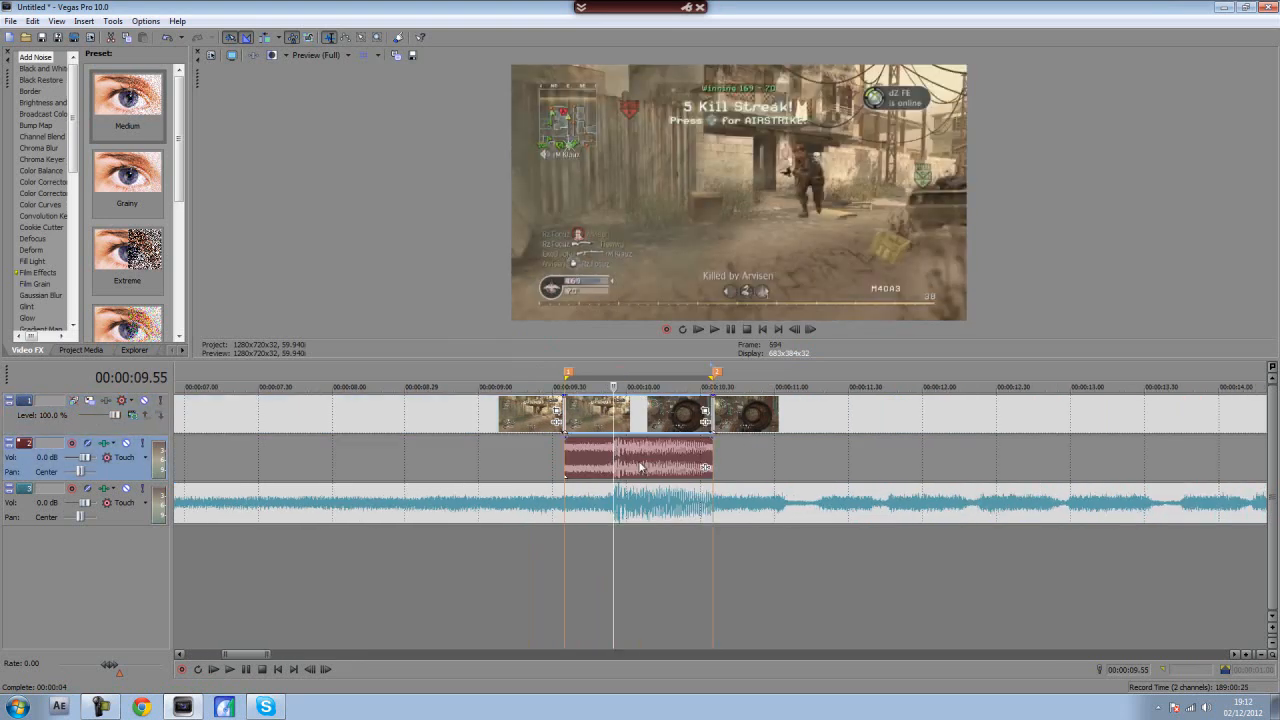
click(646, 459)
key(Delete)
- Check the frames before, at the start of and within the inserted clip
click(530, 409)
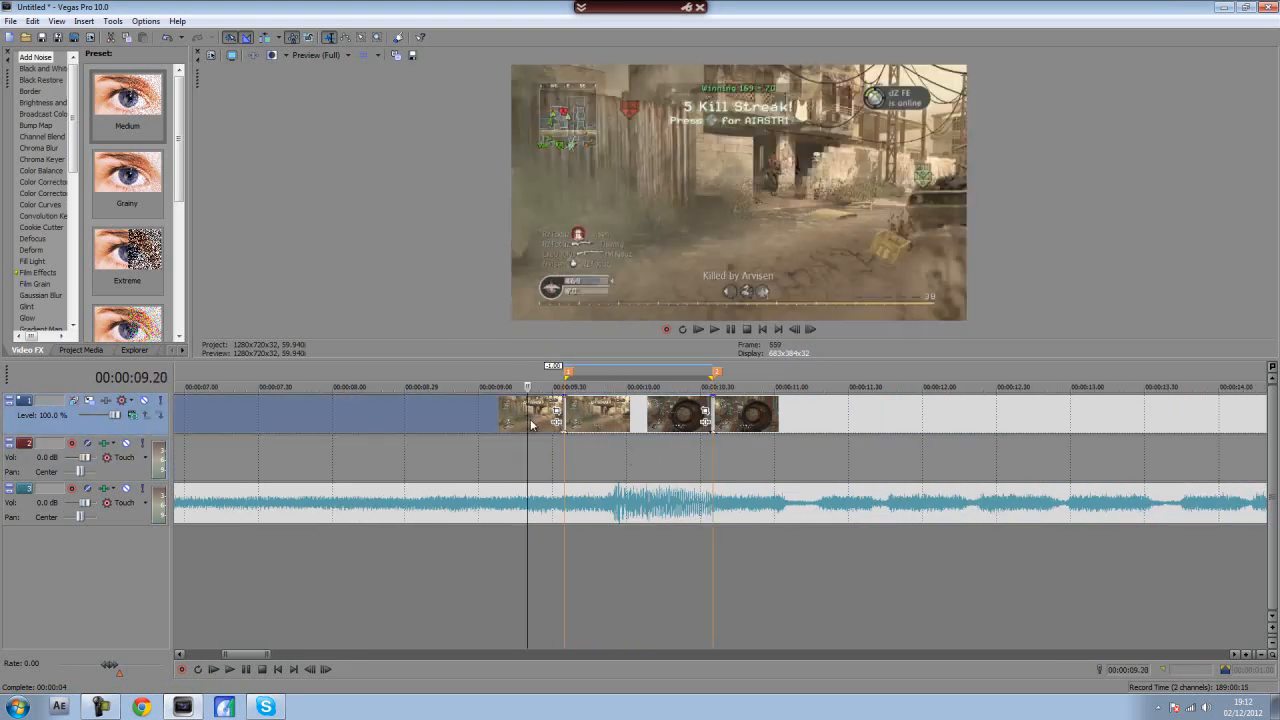
double_click(646, 418)
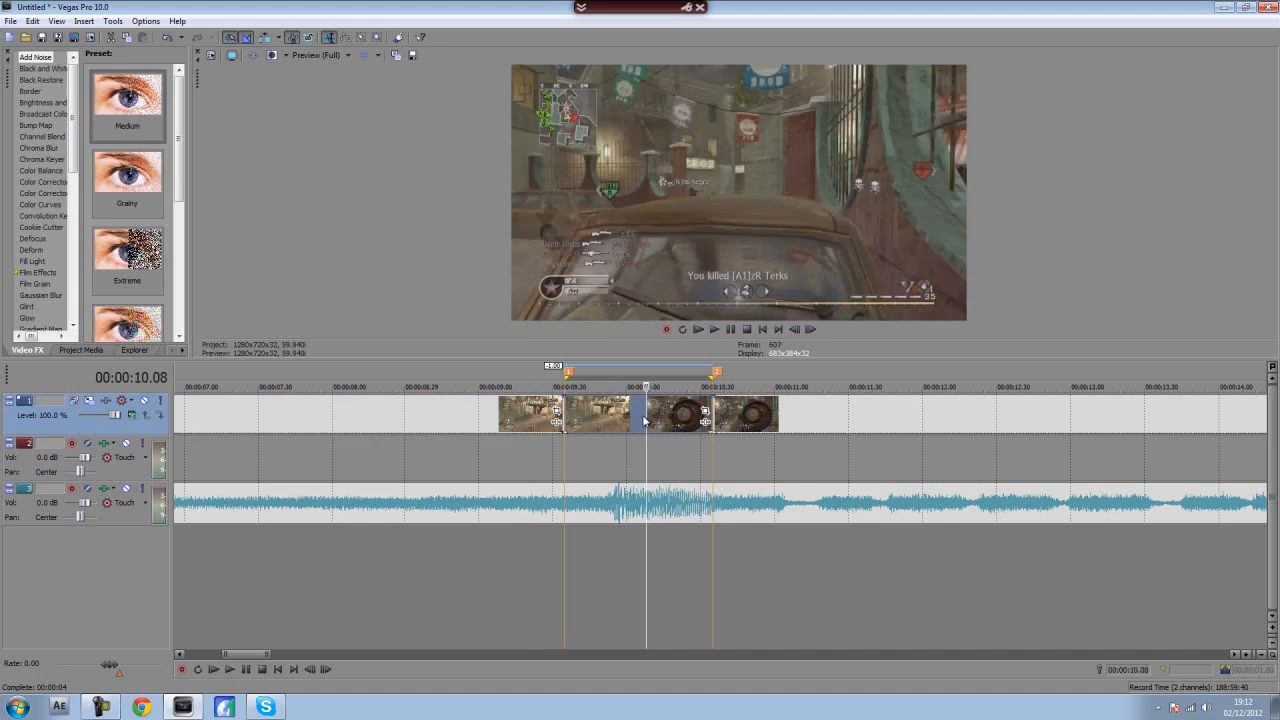
click(633, 416)
click(563, 410)
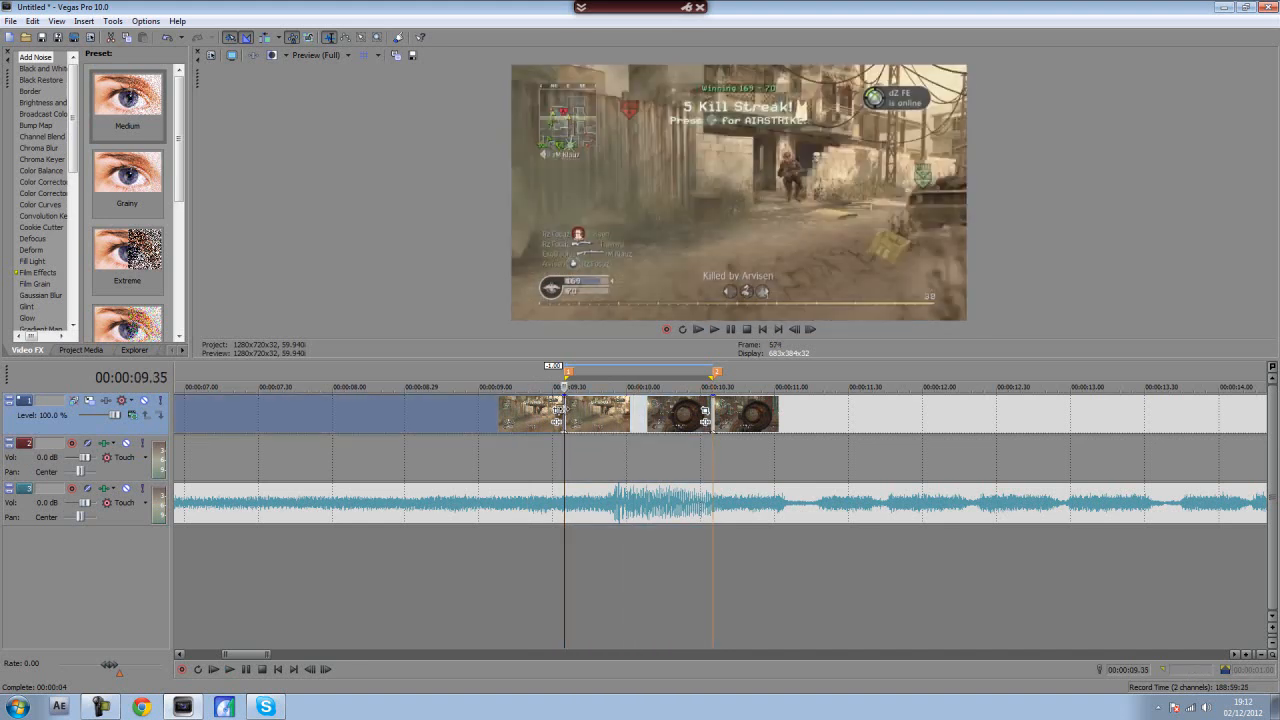
click(630, 418)
- Apply the TV Simulator effect with the Reset to None preset to the inserted clip
click(563, 408)
drag(75, 170, 80, 321)
click(38, 276)
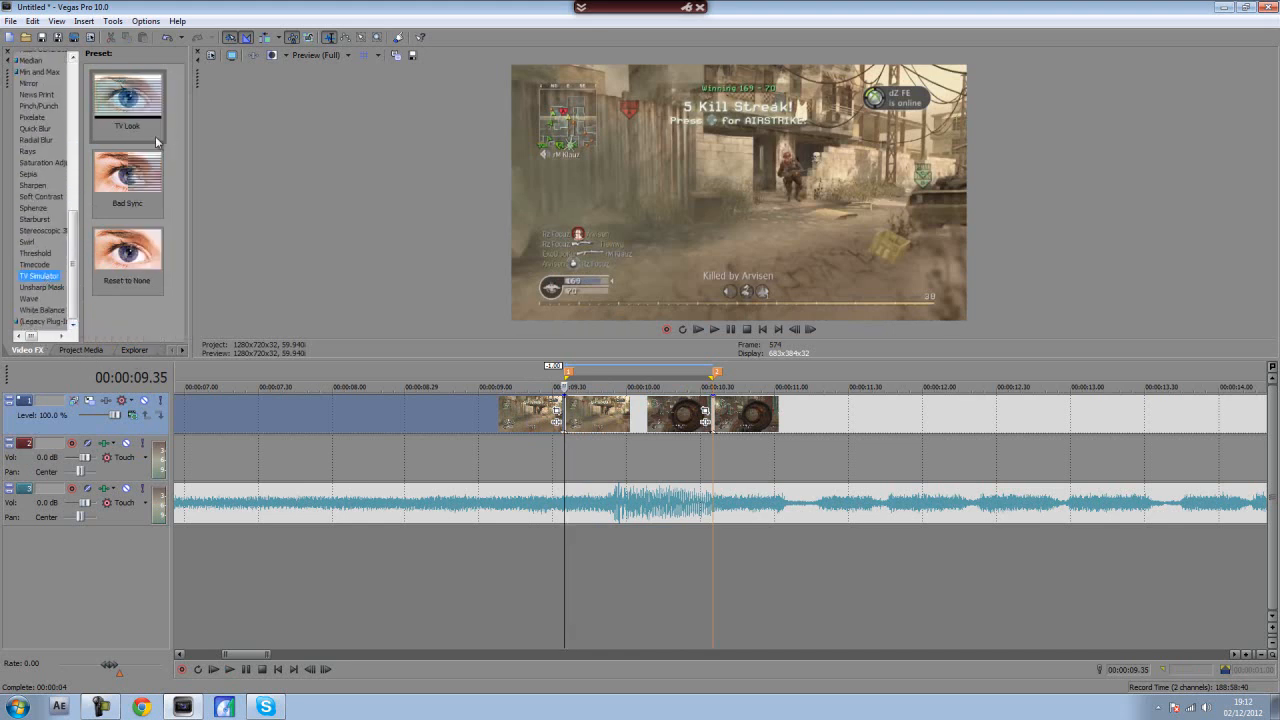
drag(128, 253, 577, 405)
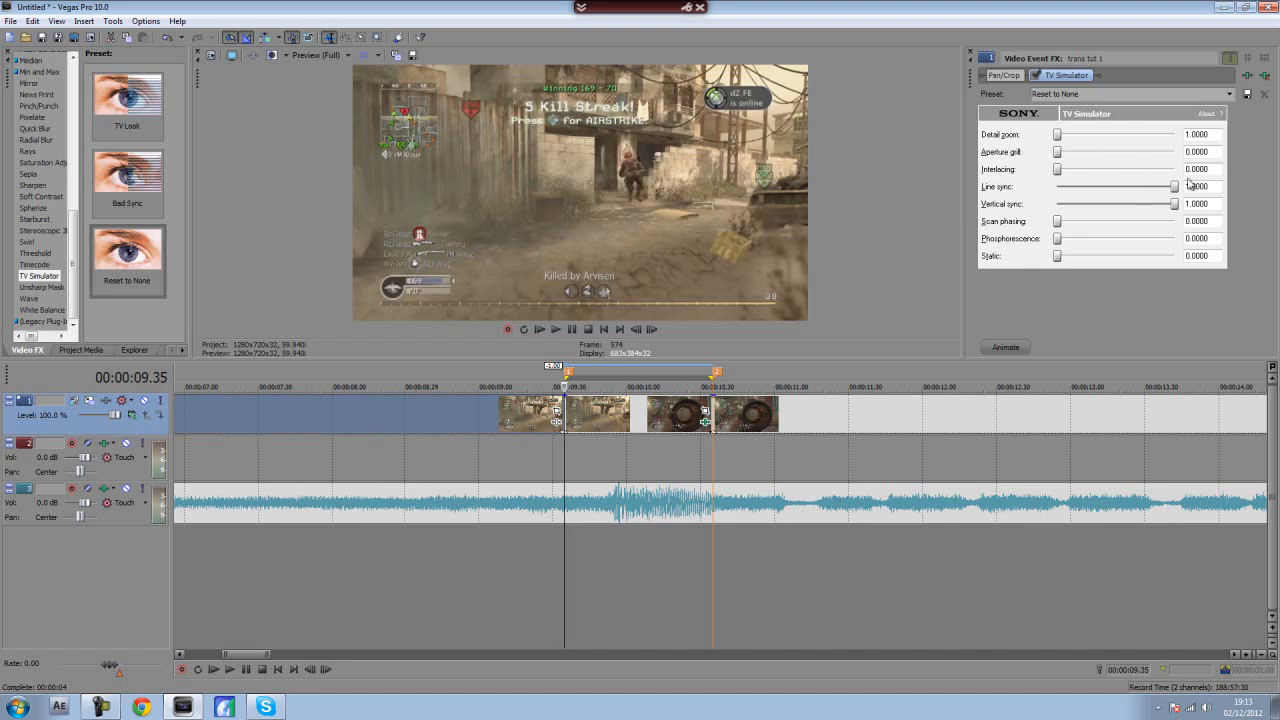
- Animate the TV Simulator's Vertical sync from 0.1 at the clip's start to 1.0 at its end, 00:00:01.00
drag(1177, 205, 1074, 209)
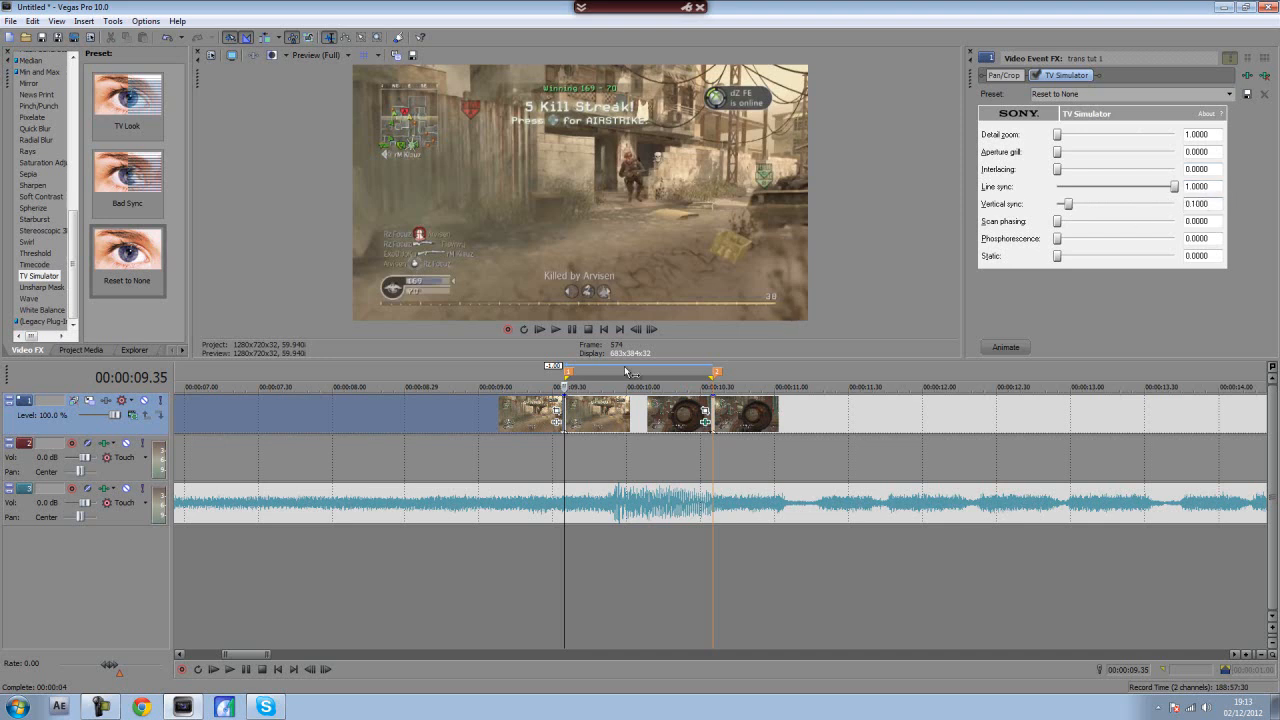
click(1008, 346)
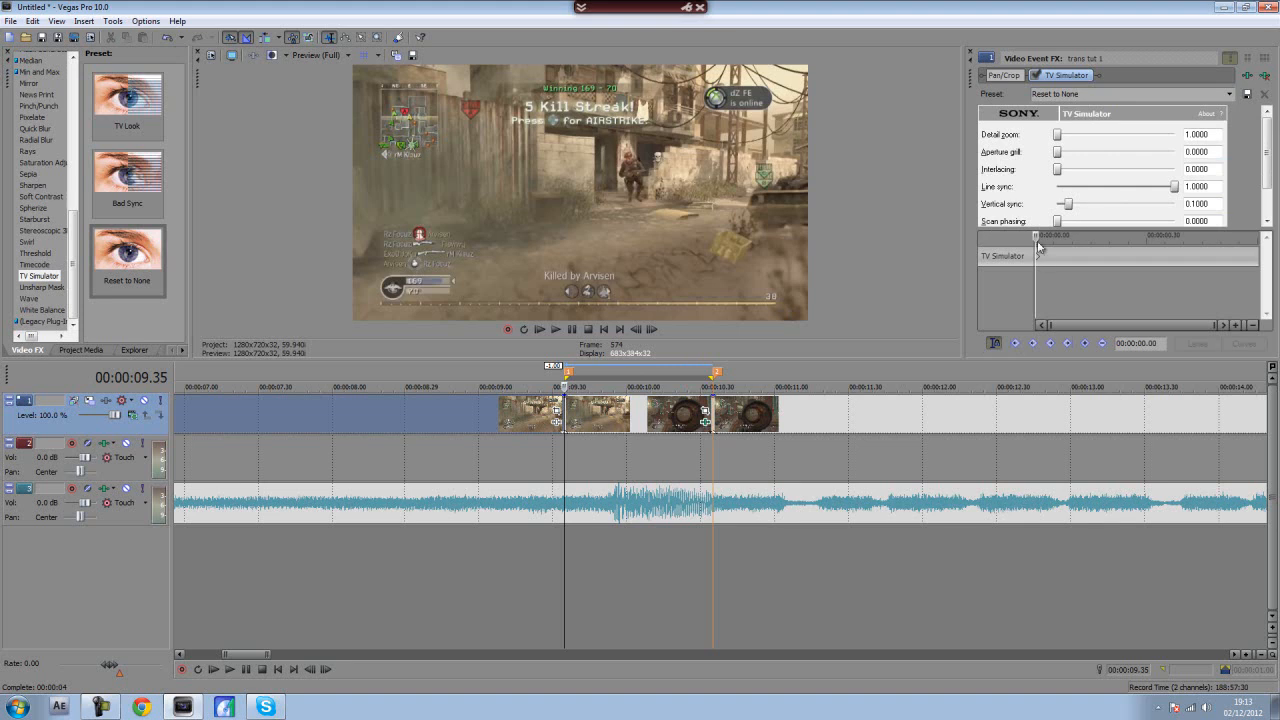
drag(1037, 237, 1149, 269)
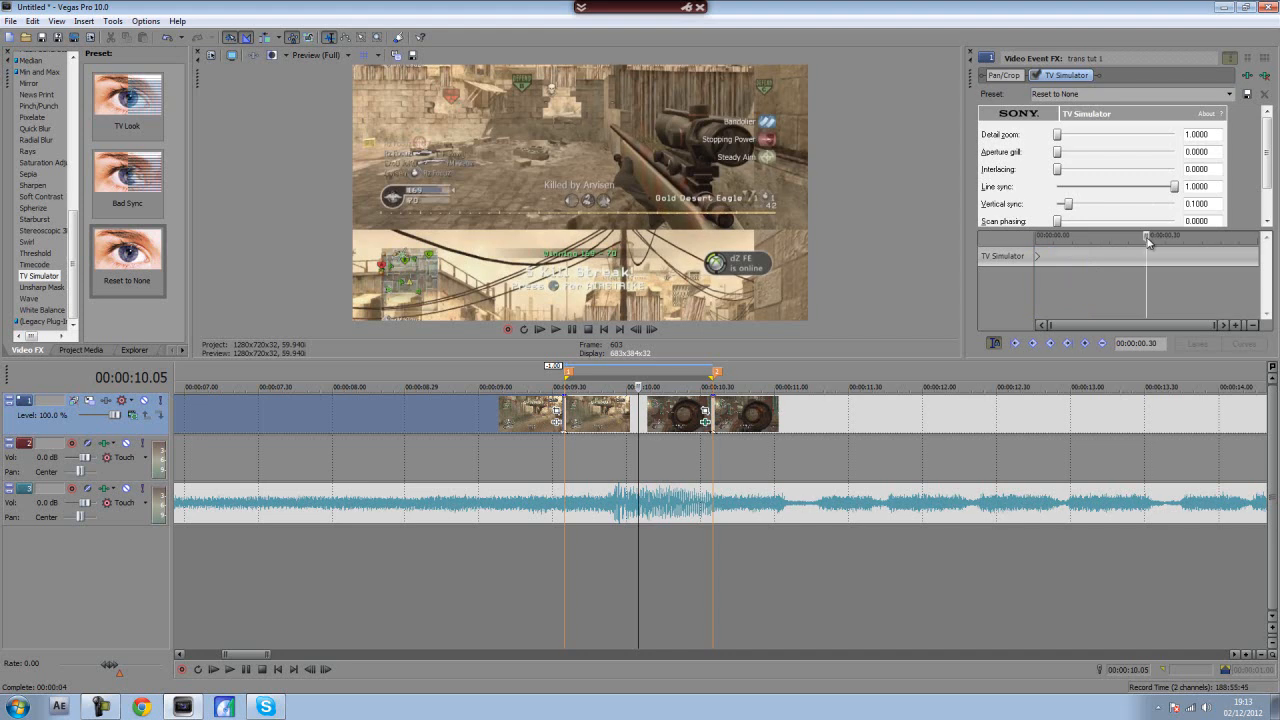
key(space)
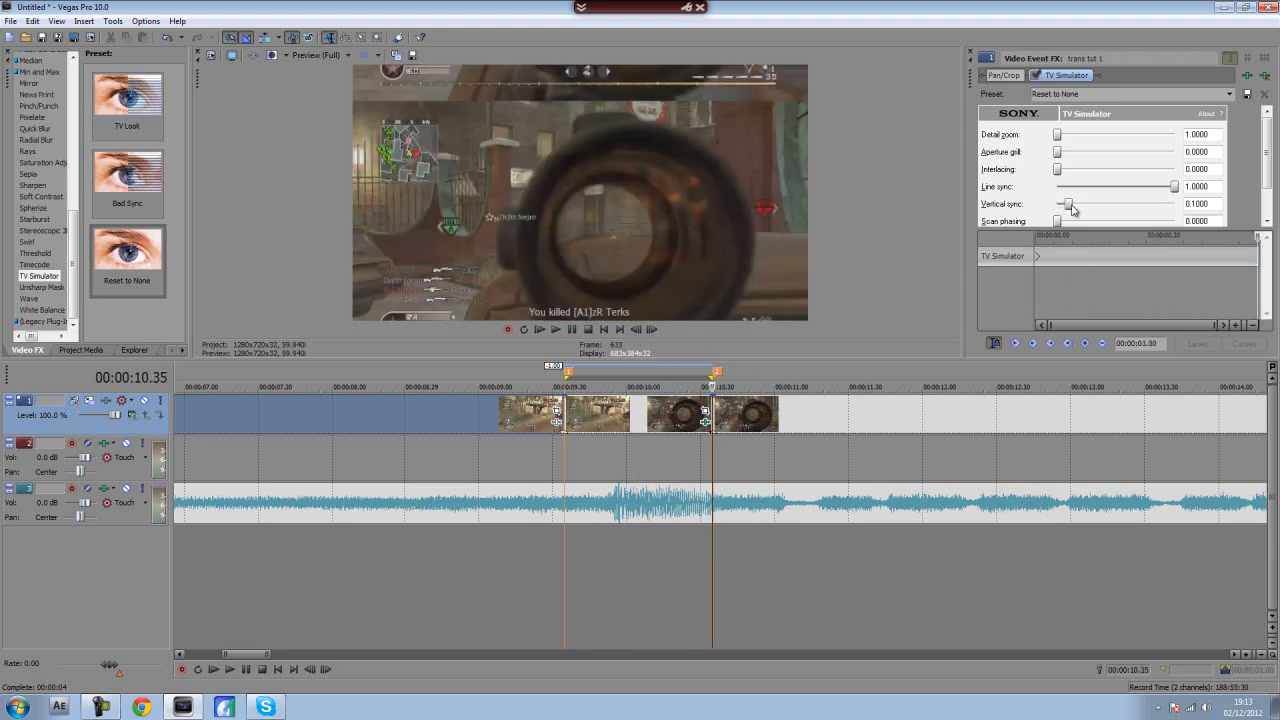
drag(1068, 206, 1208, 212)
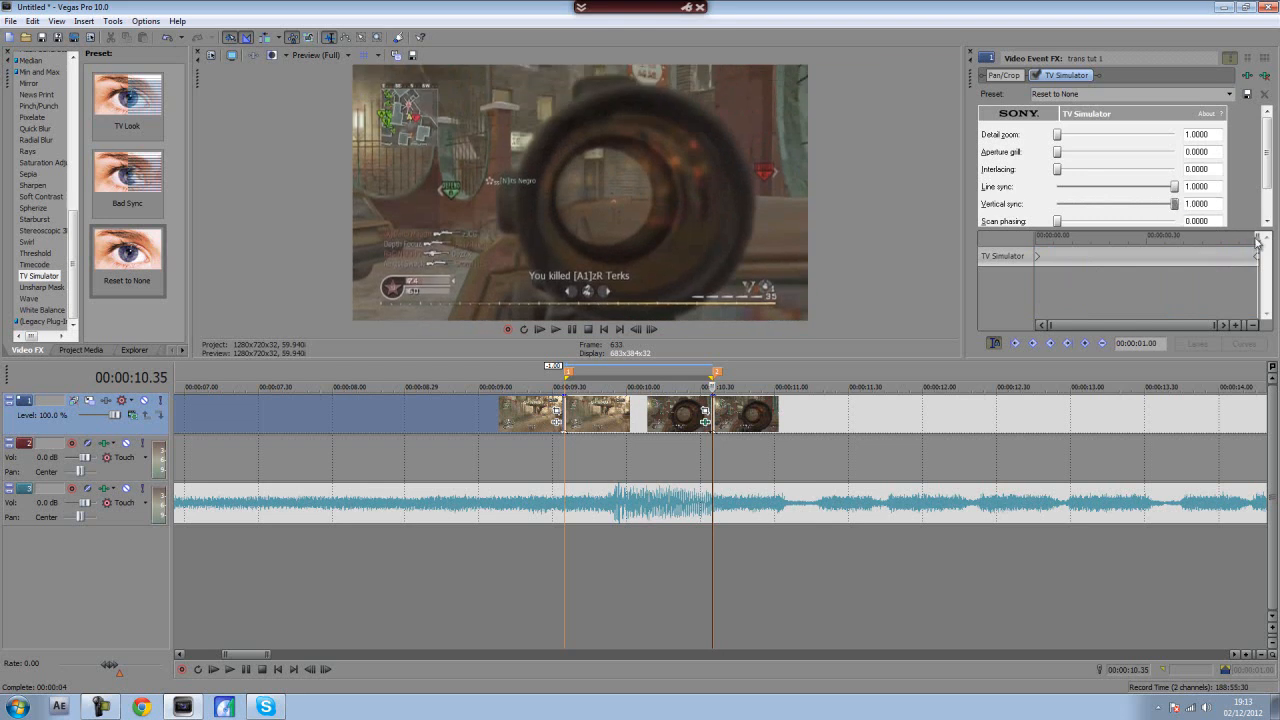
- Play the timeline from just before the inserted clip to preview the vertical sync animation
drag(1258, 240, 975, 240)
key(space)
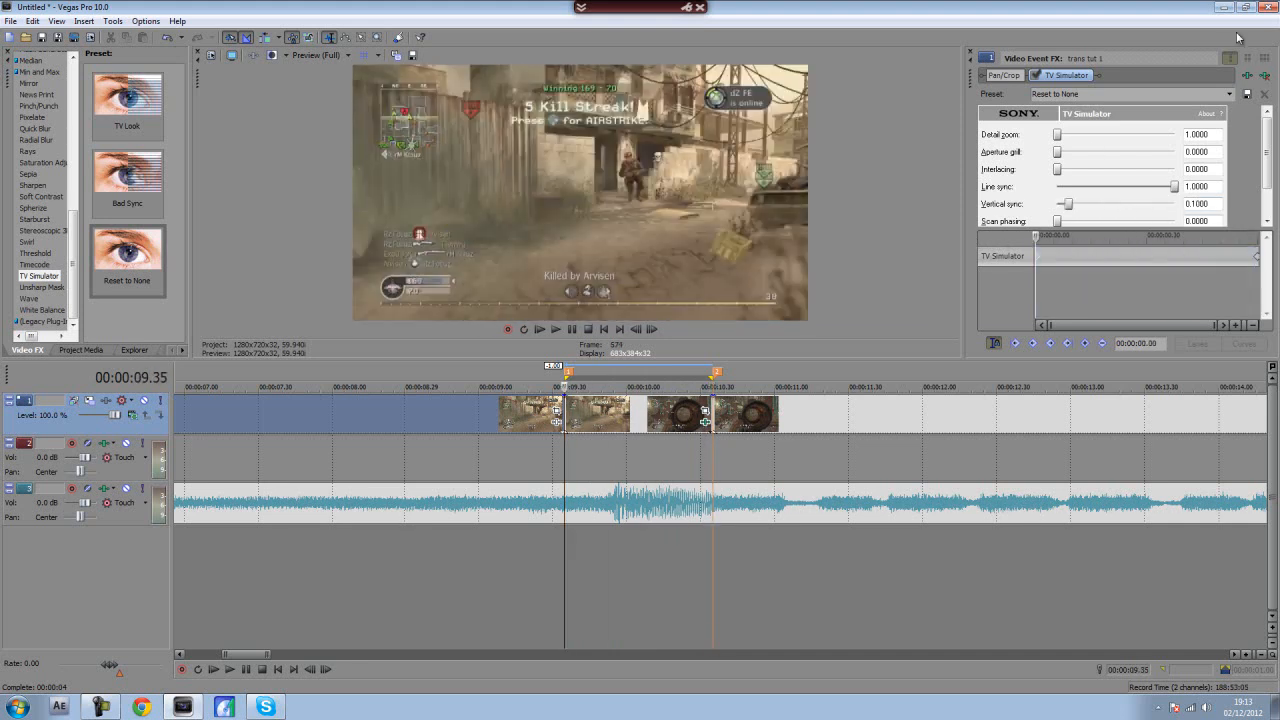
click(464, 405)
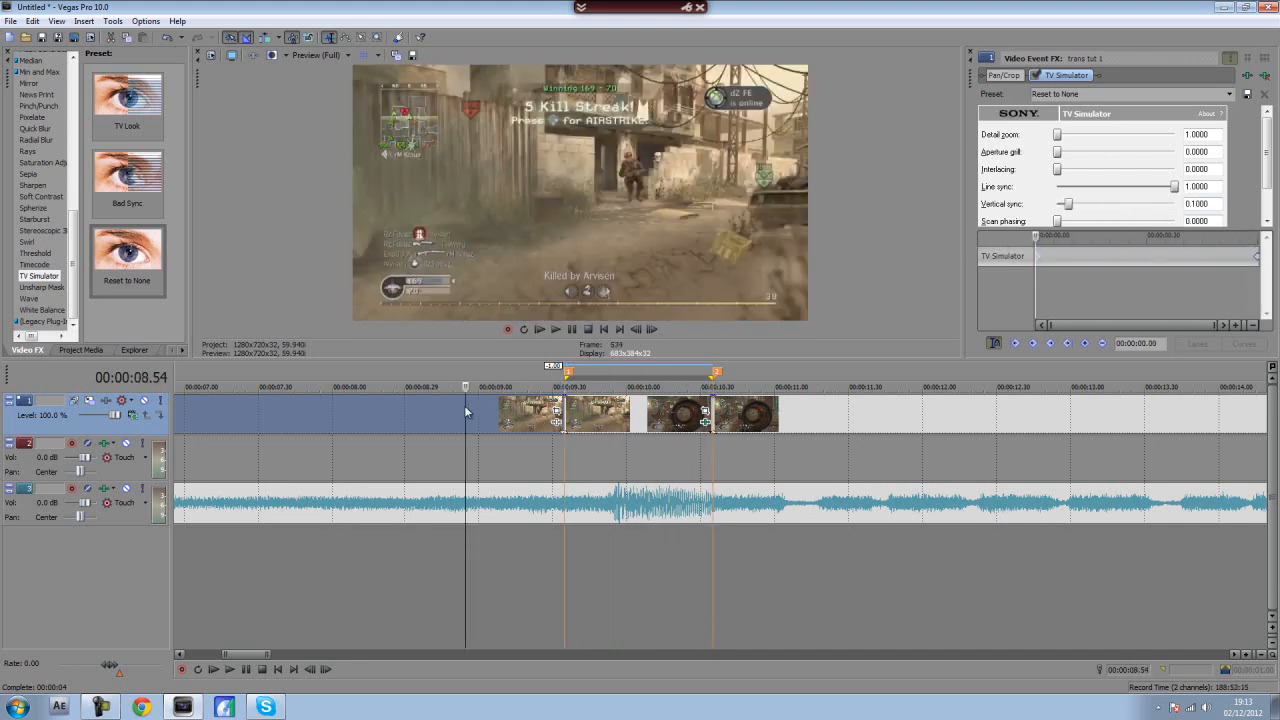
key(space)
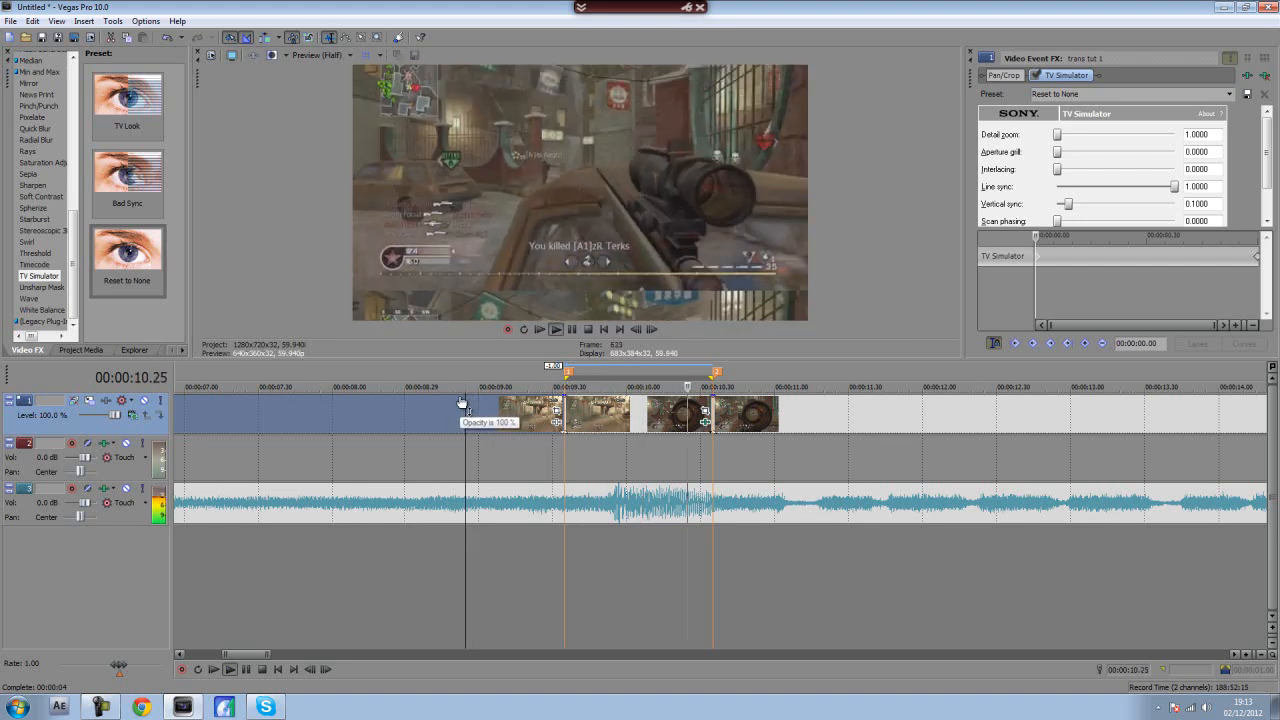
key(space)
- Add a TV Simulator keyframe at 00:00:00.30 in the inserted clip with Vertical sync set to 0.1
click(566, 412)
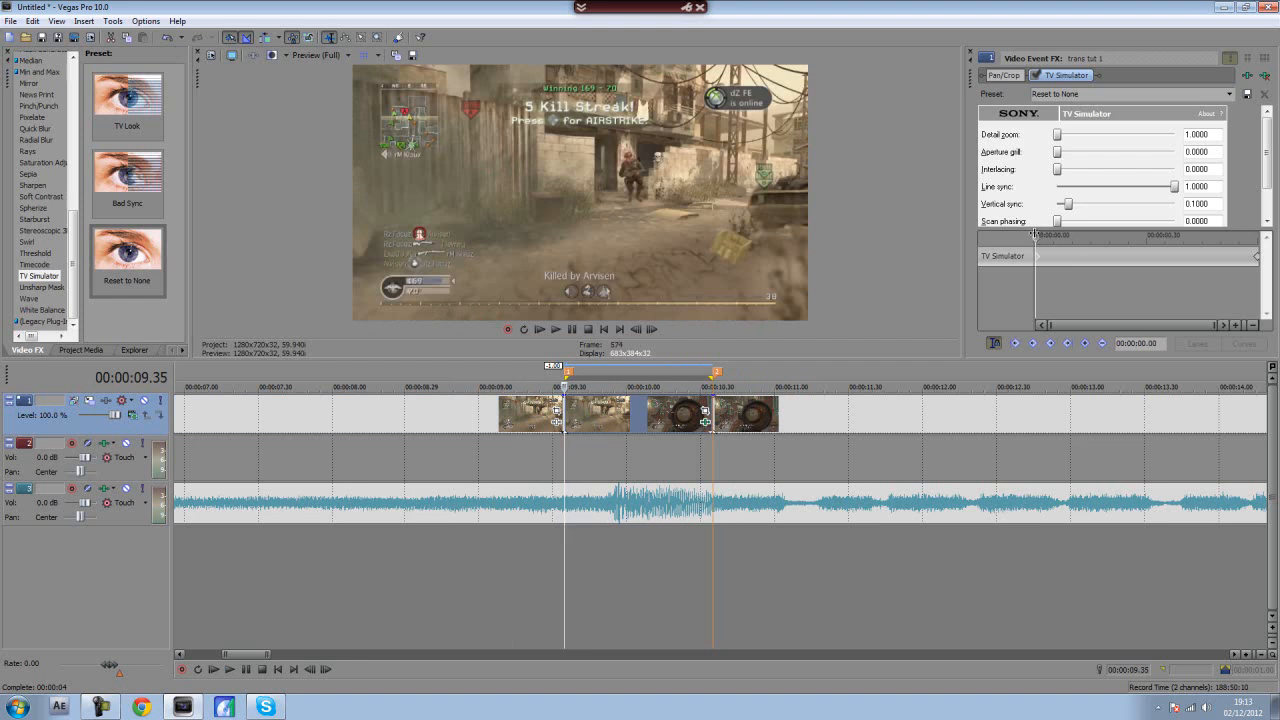
drag(1036, 248, 1147, 266)
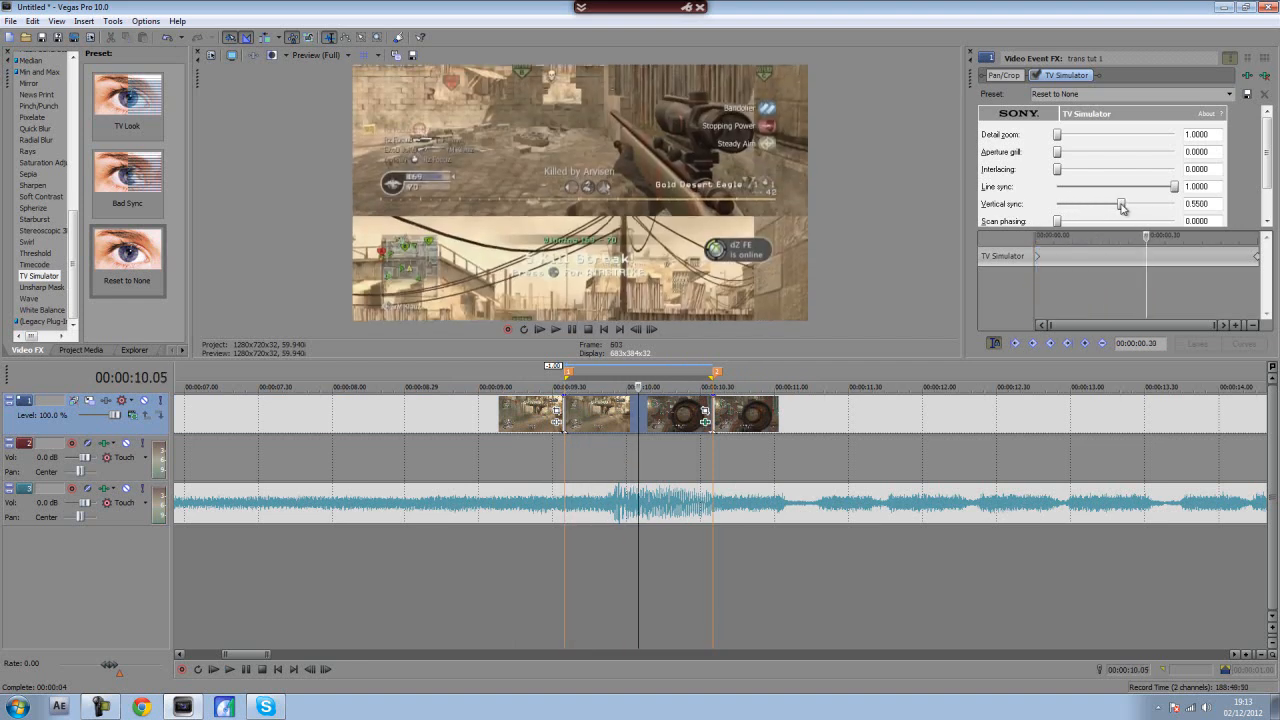
drag(1126, 205, 1052, 206)
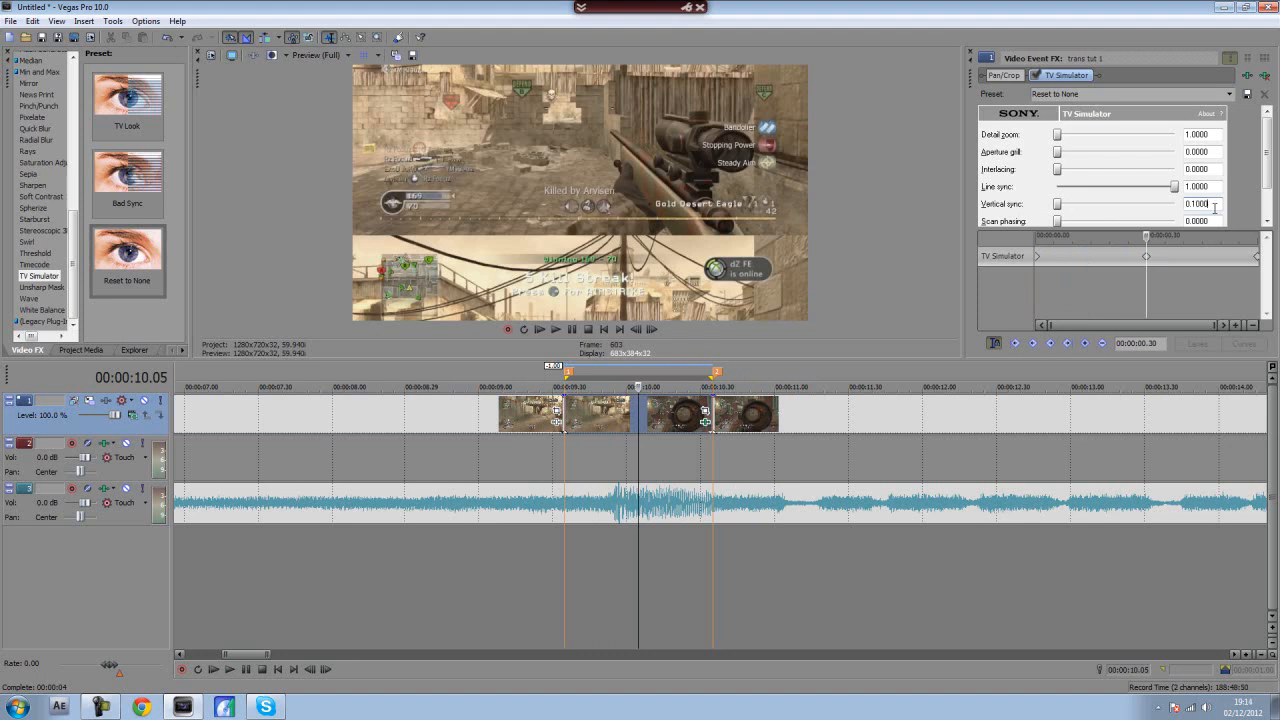
key(Return)
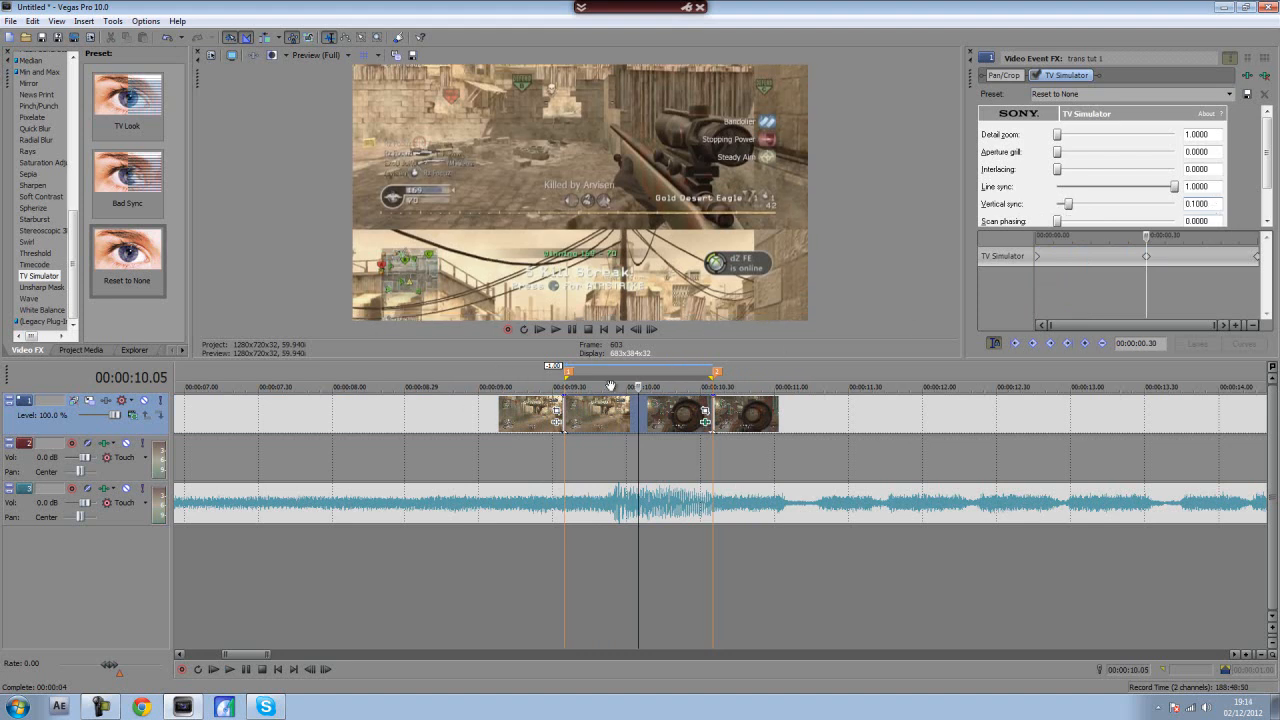
- Replay the transition from just before and from the start of the inserted clip to check the effect with the middle keyframe
click(527, 405)
key(space)
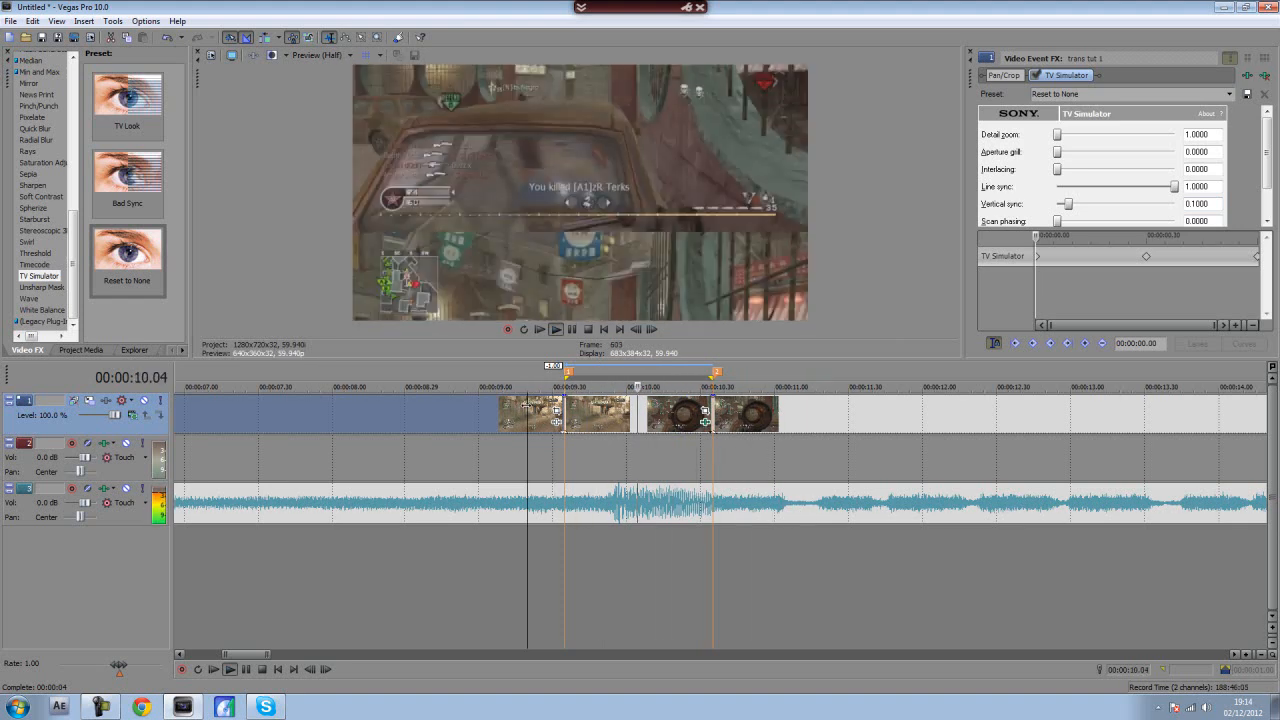
key(space)
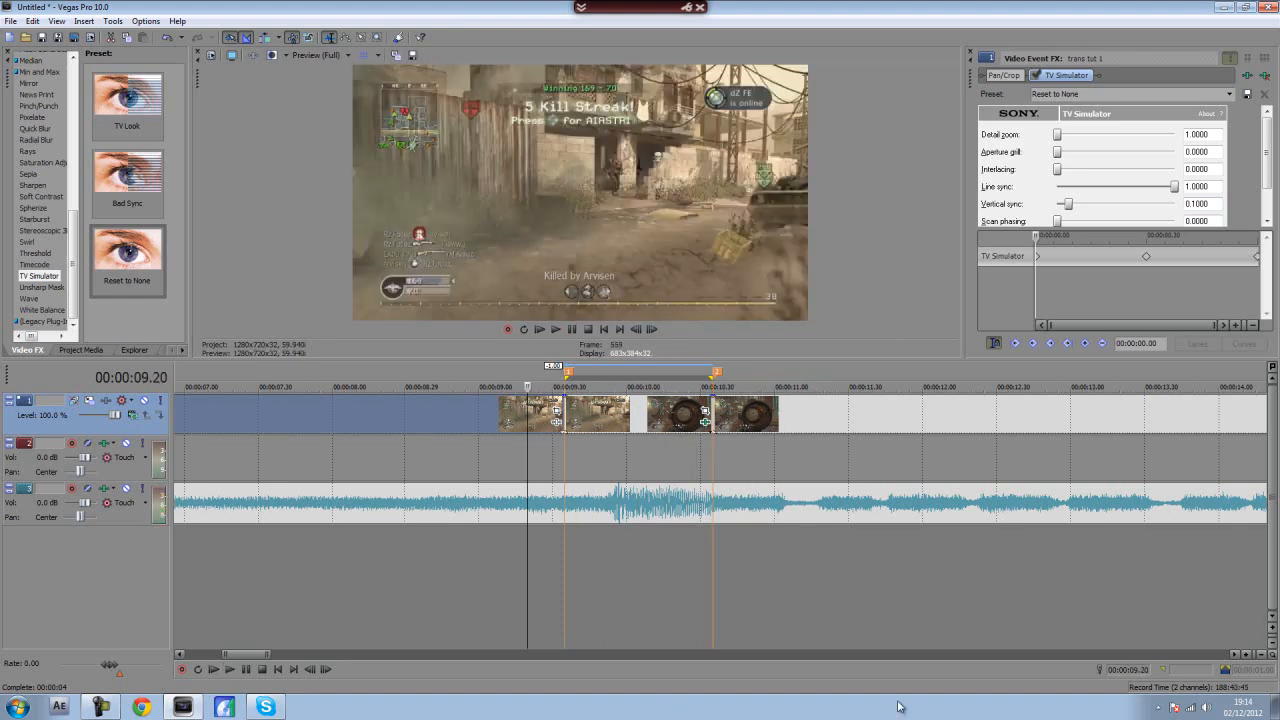
key(space)
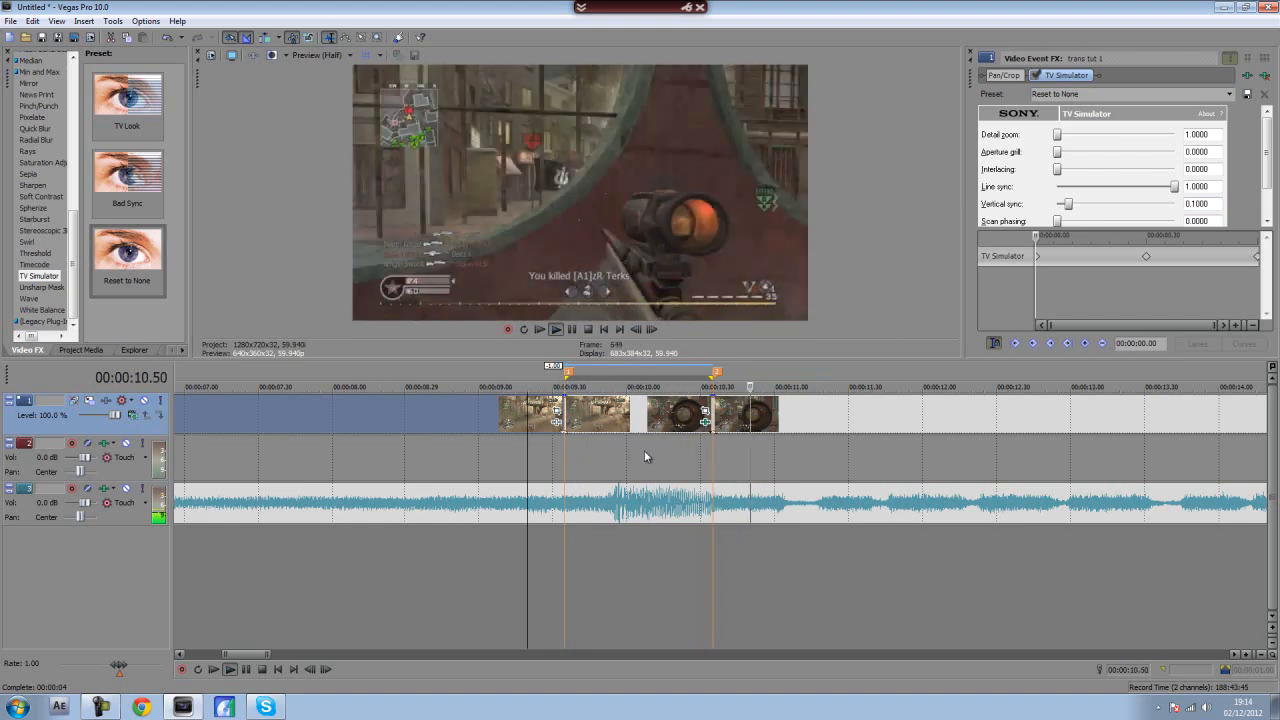
key(space)
click(557, 410)
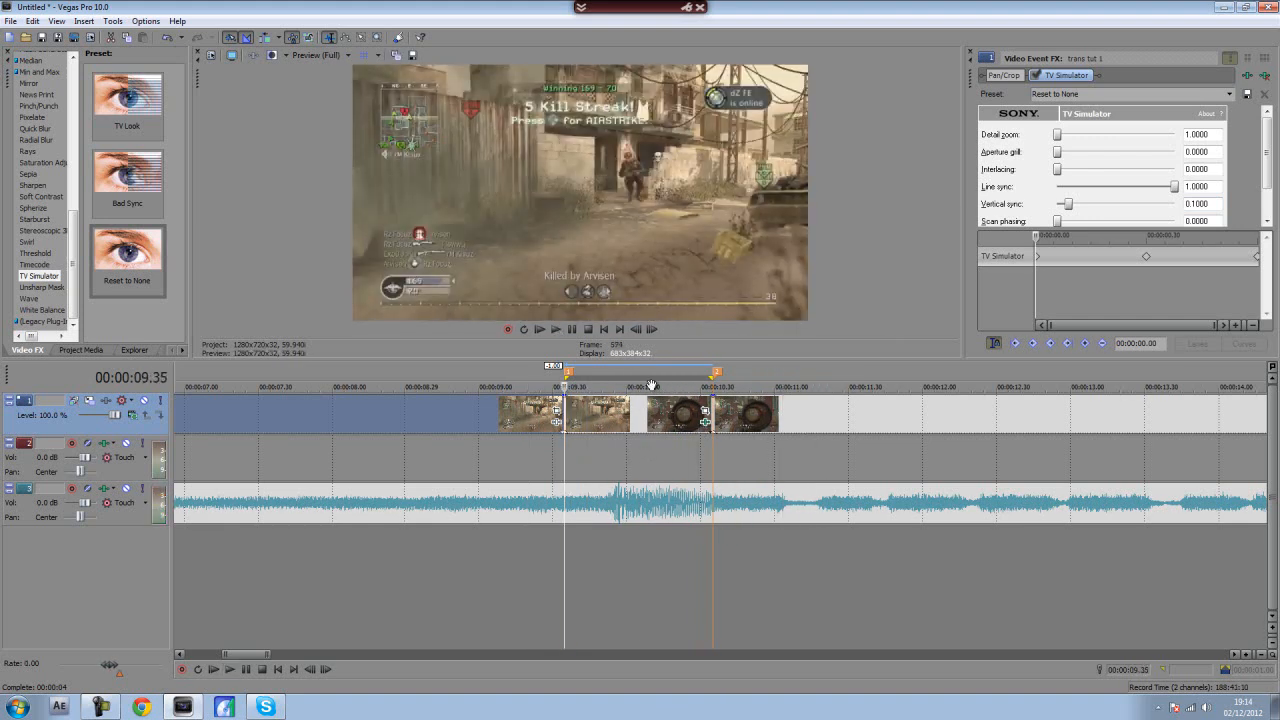
key(space)
key(space)
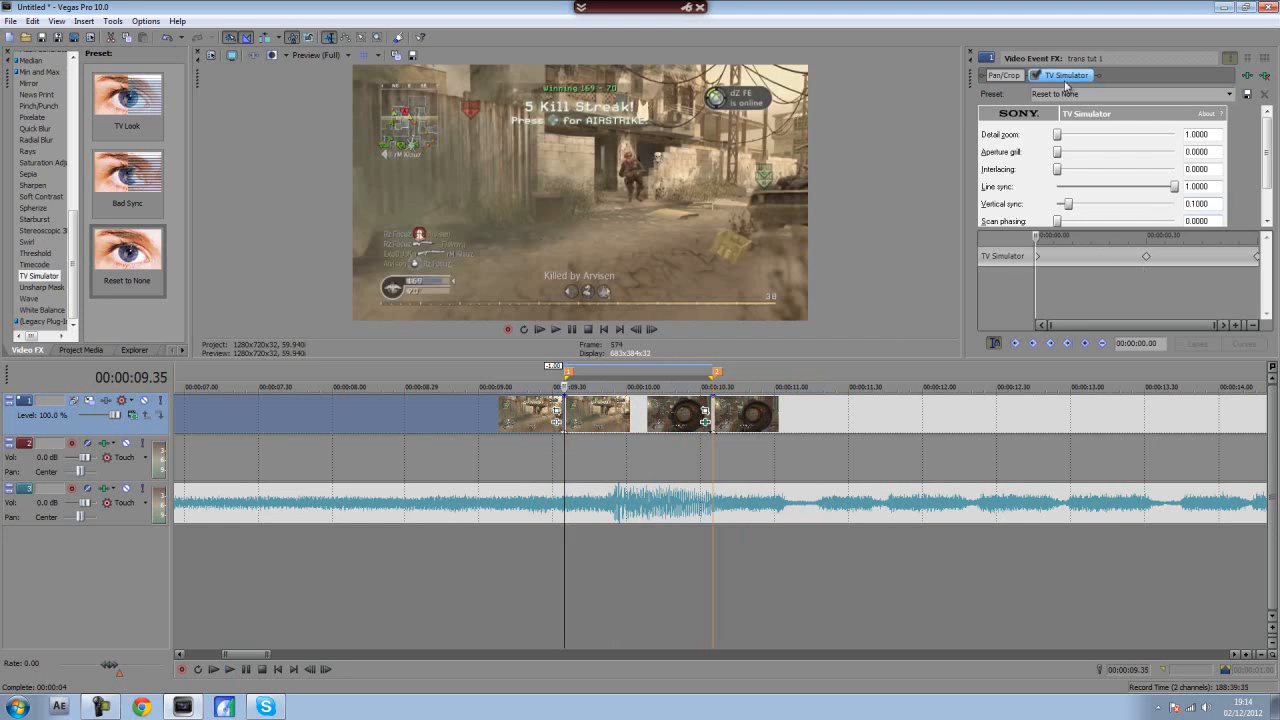
- Browse the blur effects and pick the Linear Blur effect's Vertical Light preset
drag(75, 254, 72, 214)
click(42, 224)
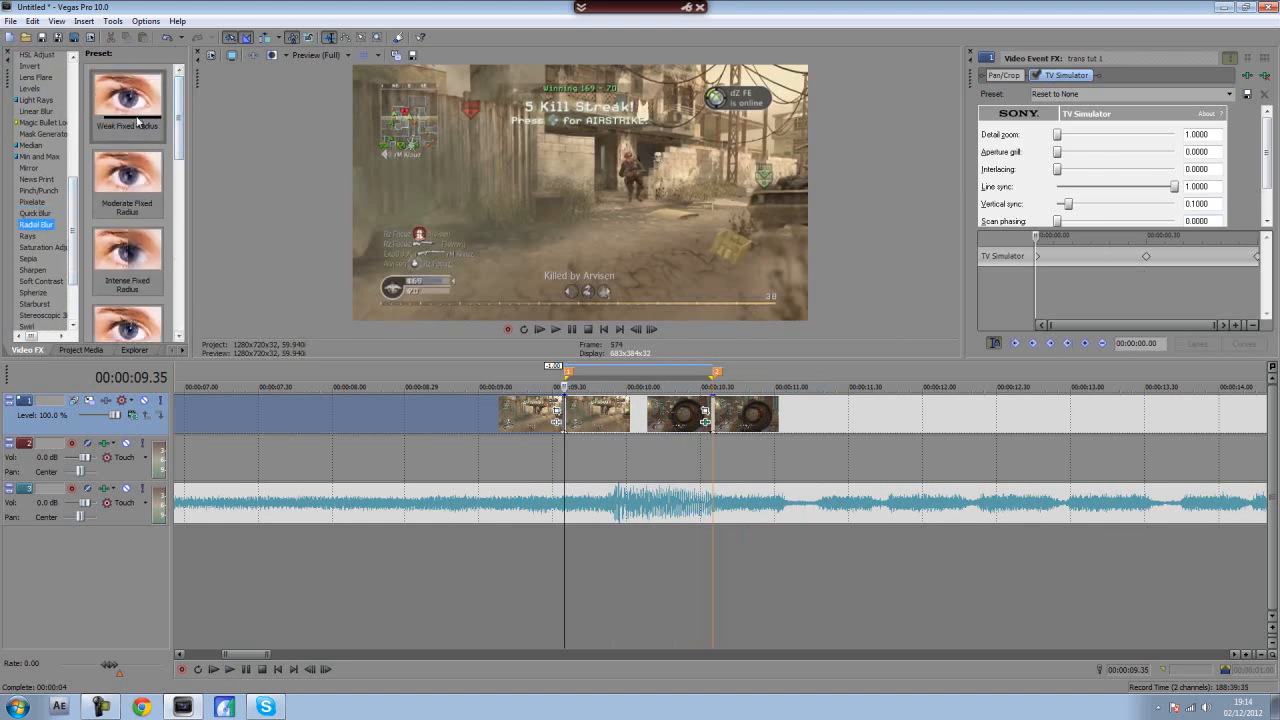
click(38, 214)
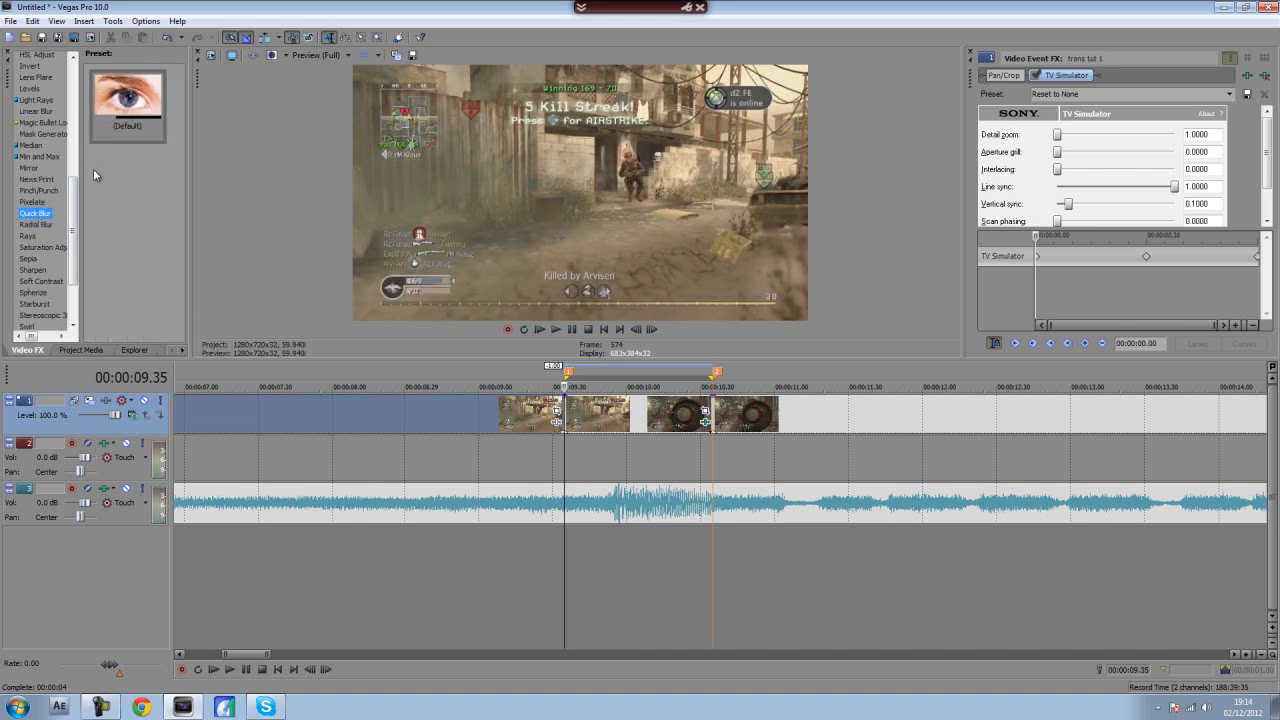
drag(80, 197, 80, 160)
click(35, 172)
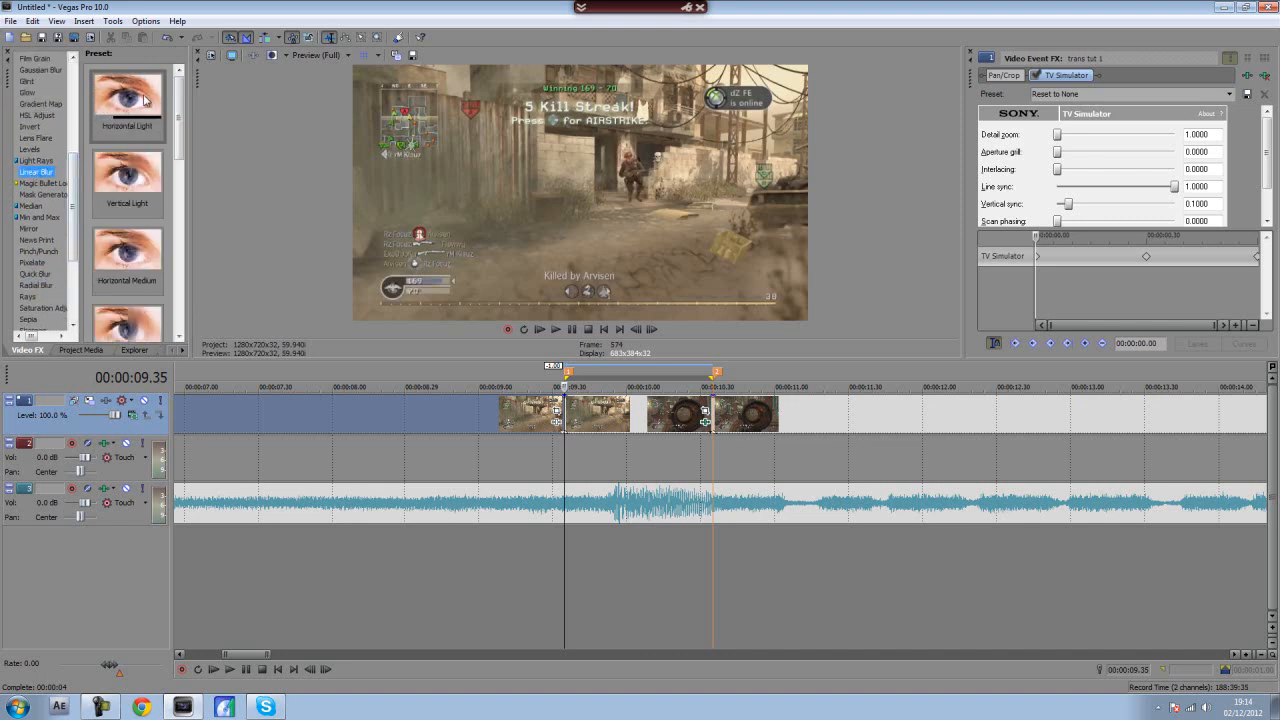
click(130, 175)
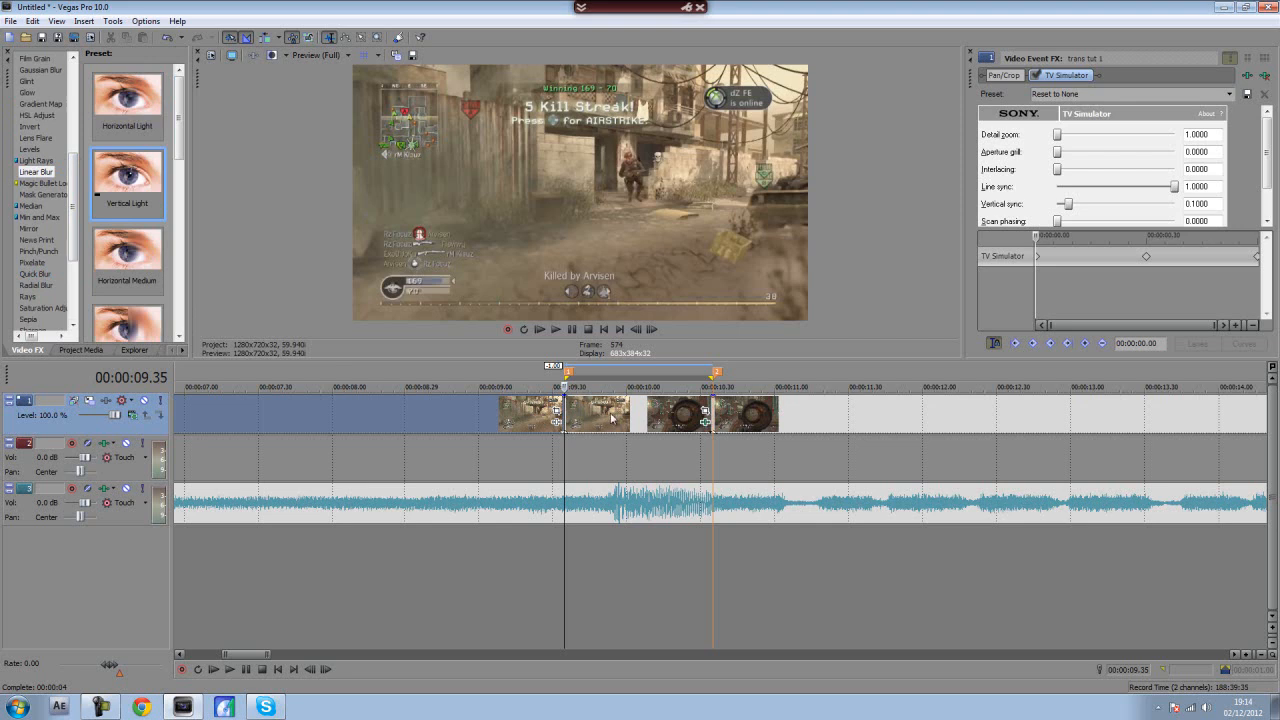
drag(677, 416, 677, 411)
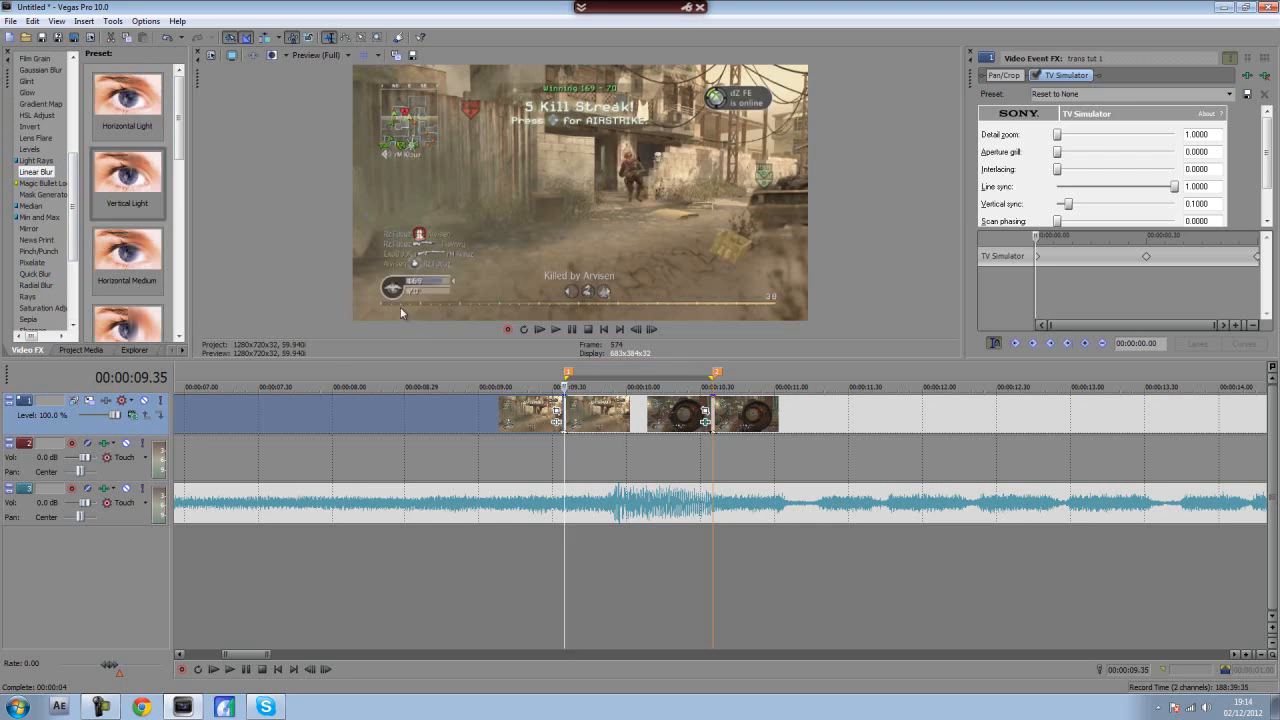
click(598, 418)
click(597, 414)
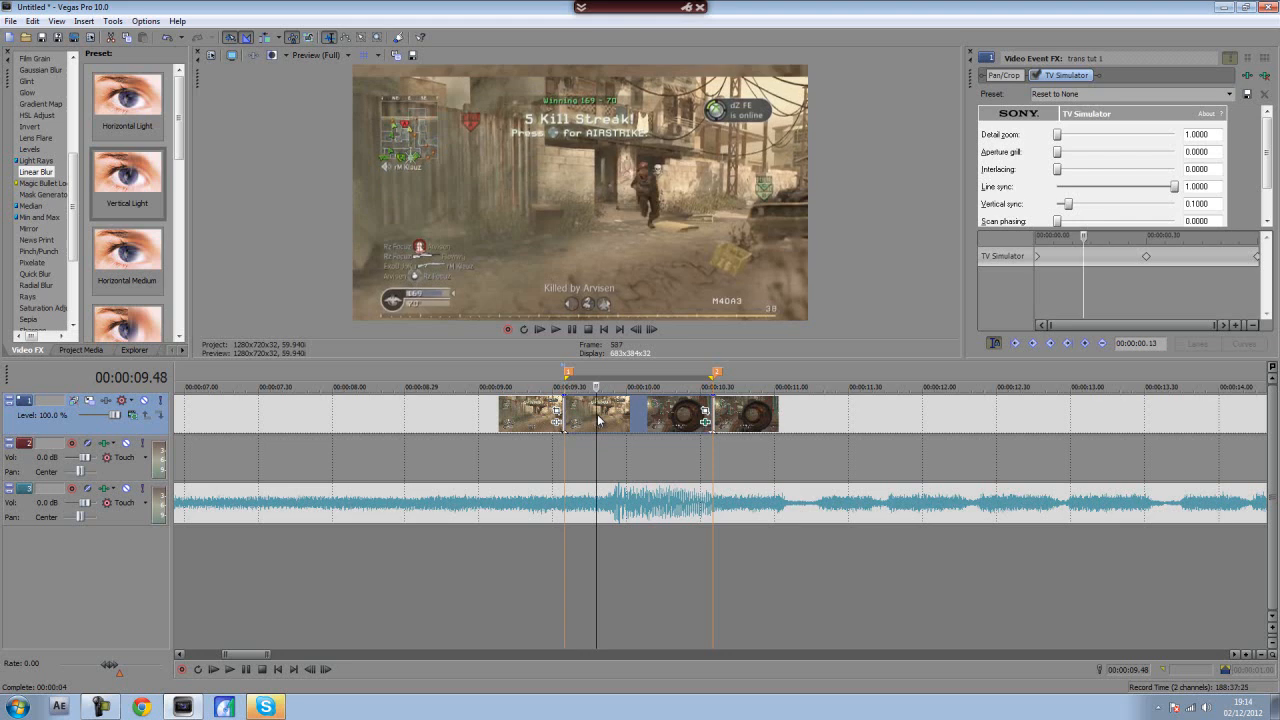
click(972, 56)
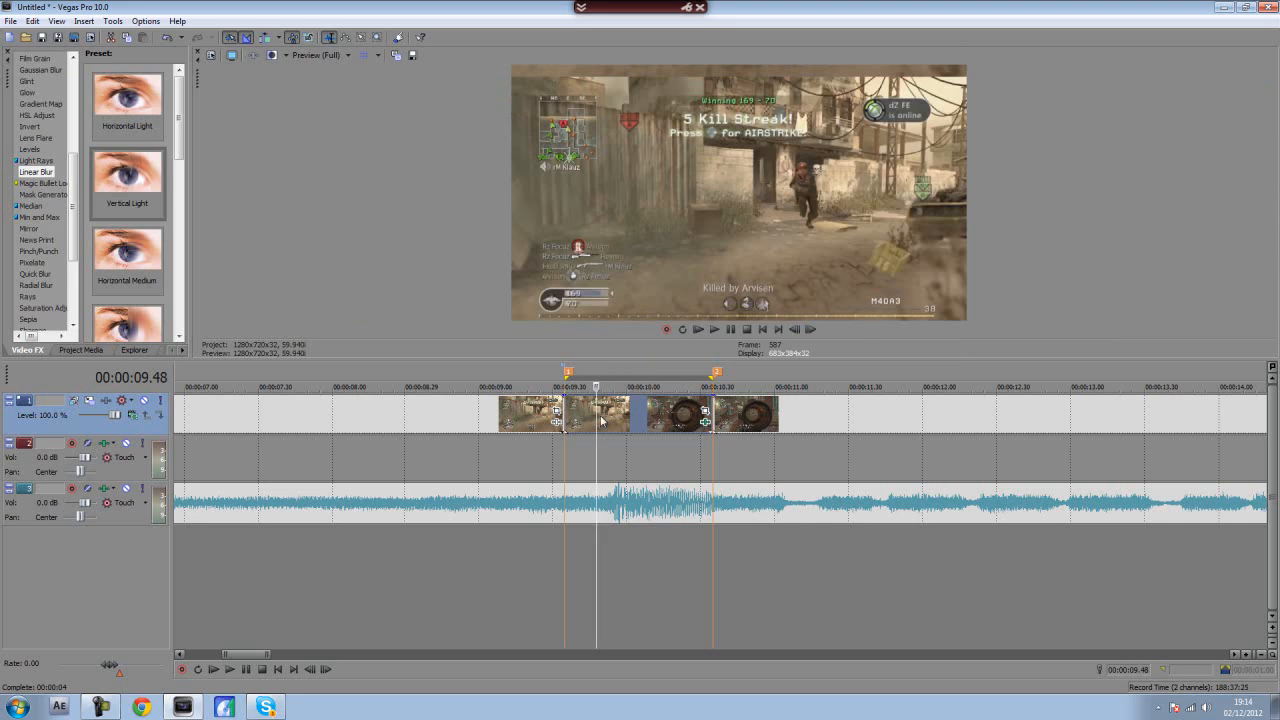
key(Left)
click(125, 170)
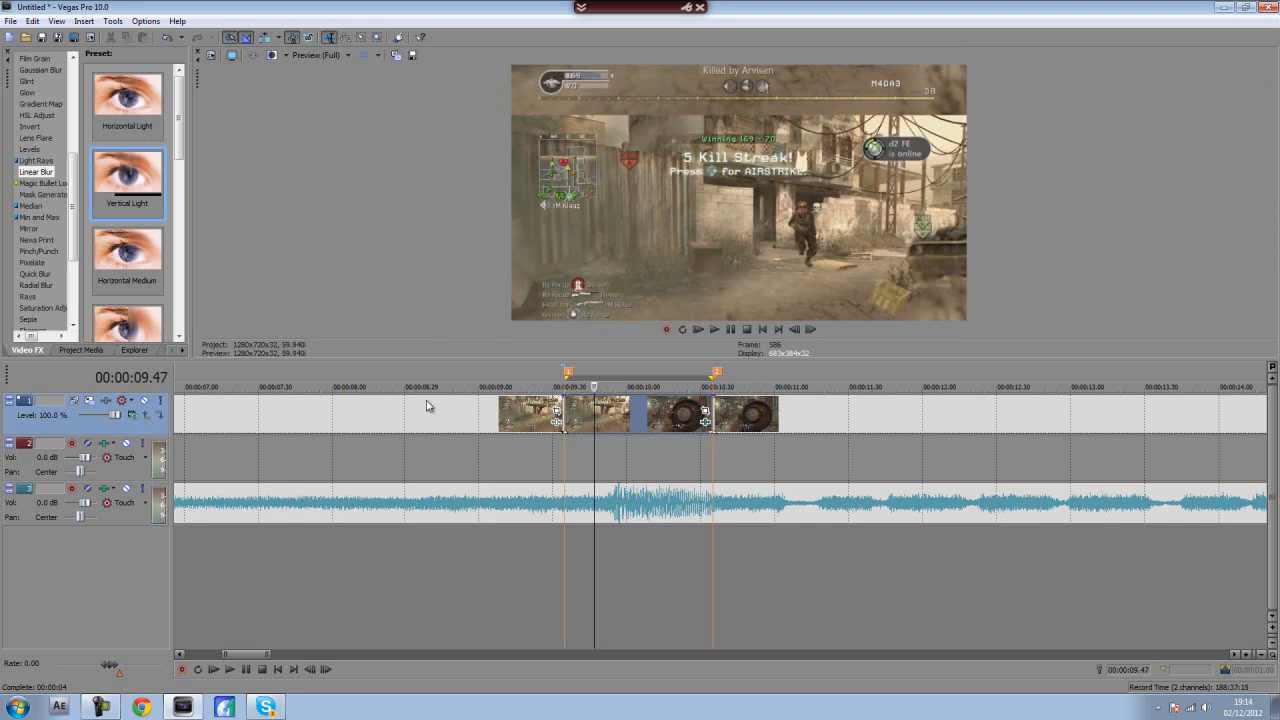
drag(511, 457, 498, 459)
click(475, 462)
click(405, 467)
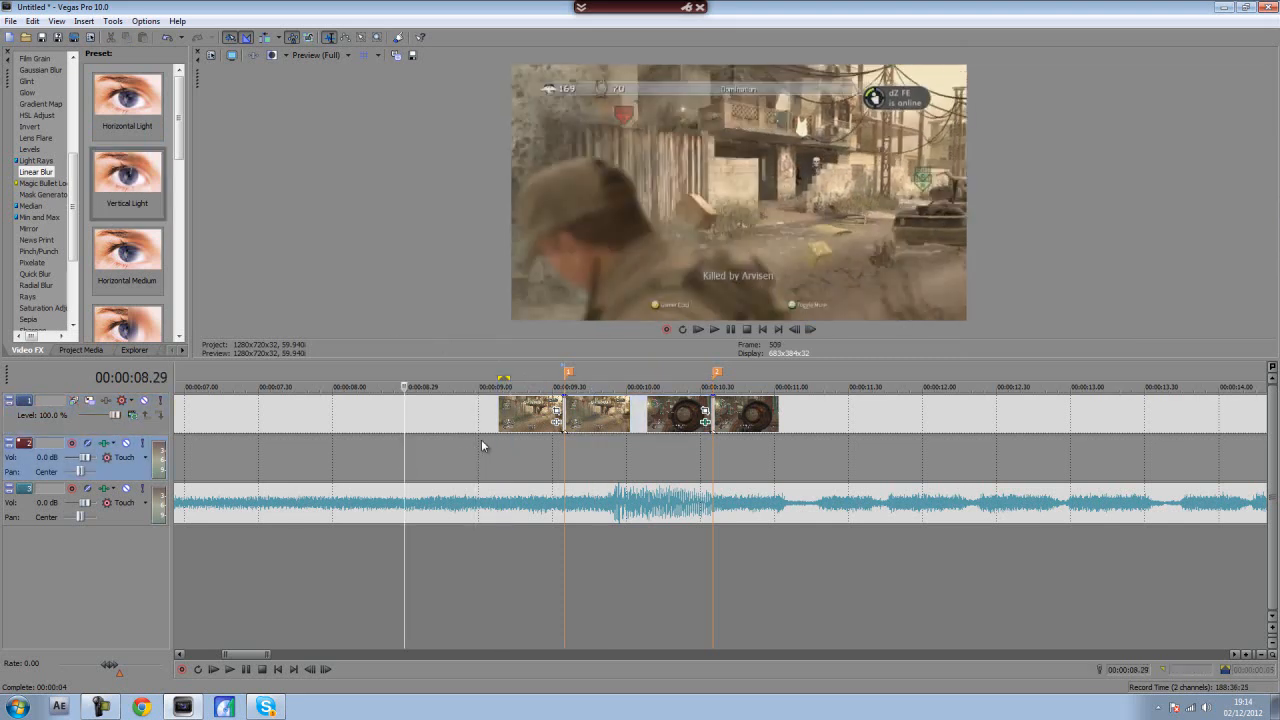
click(483, 428)
click(631, 418)
drag(501, 410, 503, 417)
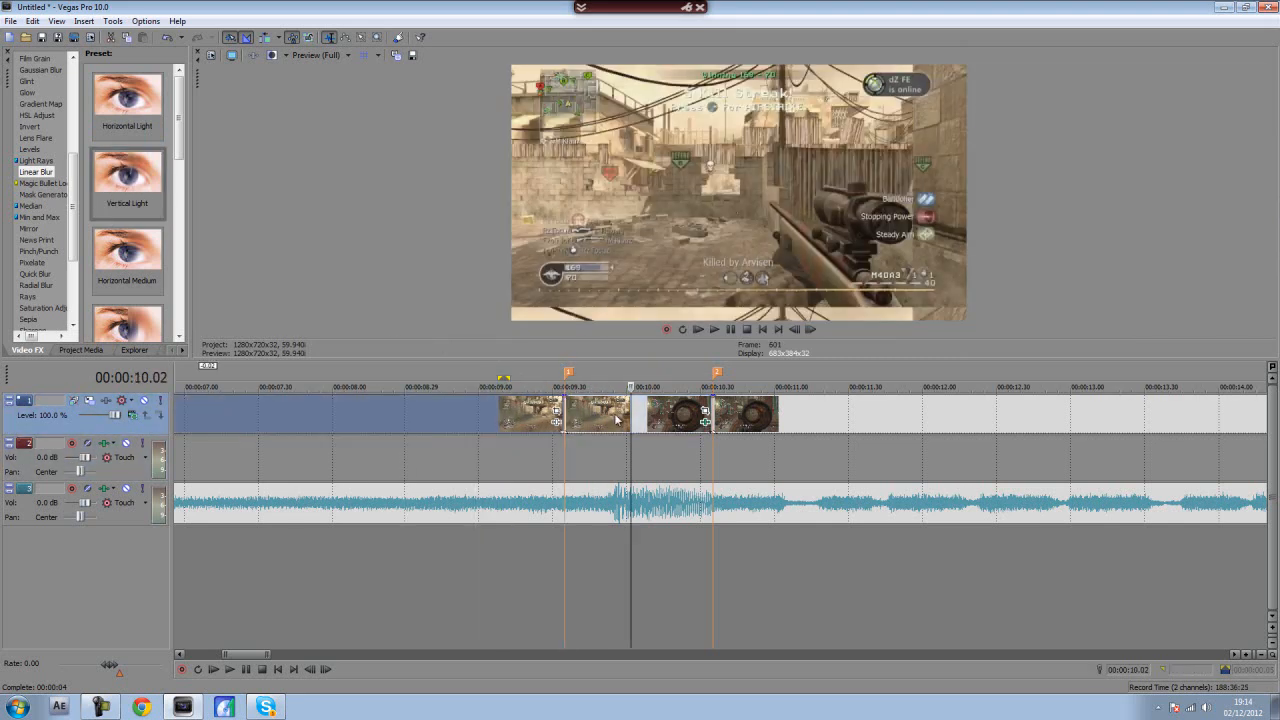
click(613, 418)
- Apply the Vertical Light Linear Blur to the inserted clip, and animate it with Amount 0.000 at the clip's start
click(566, 413)
drag(120, 165, 588, 421)
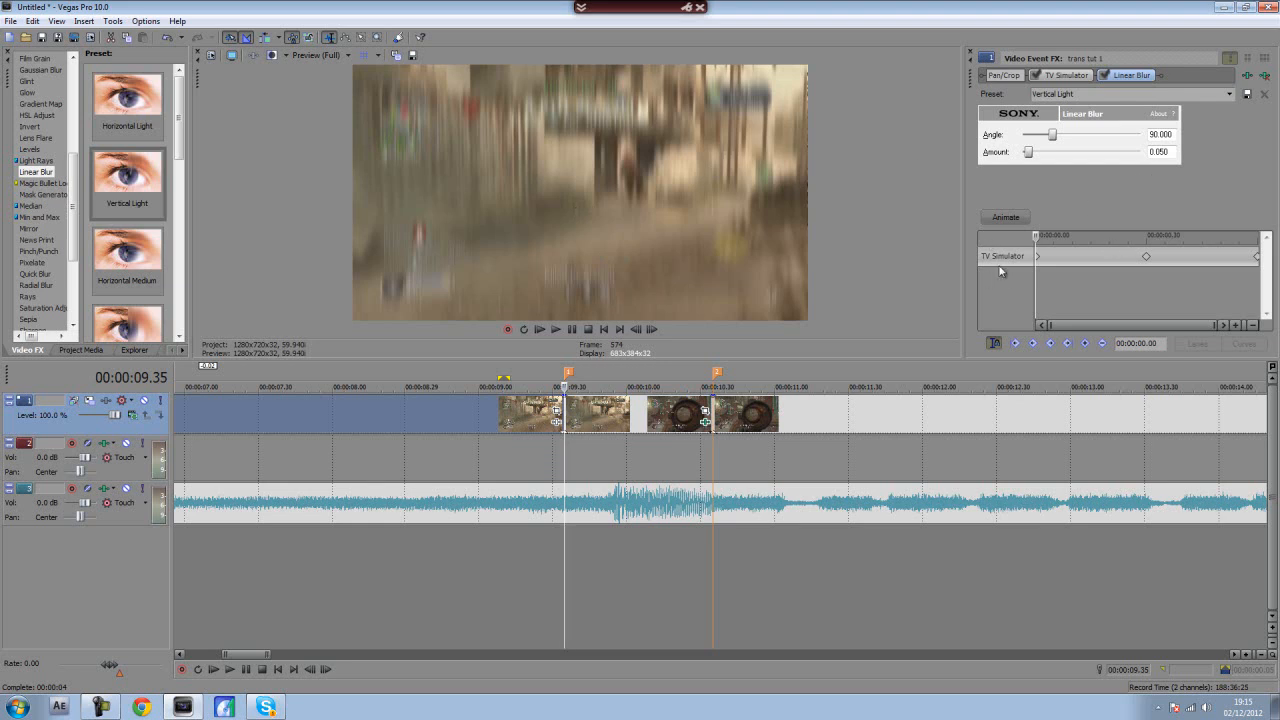
click(1024, 220)
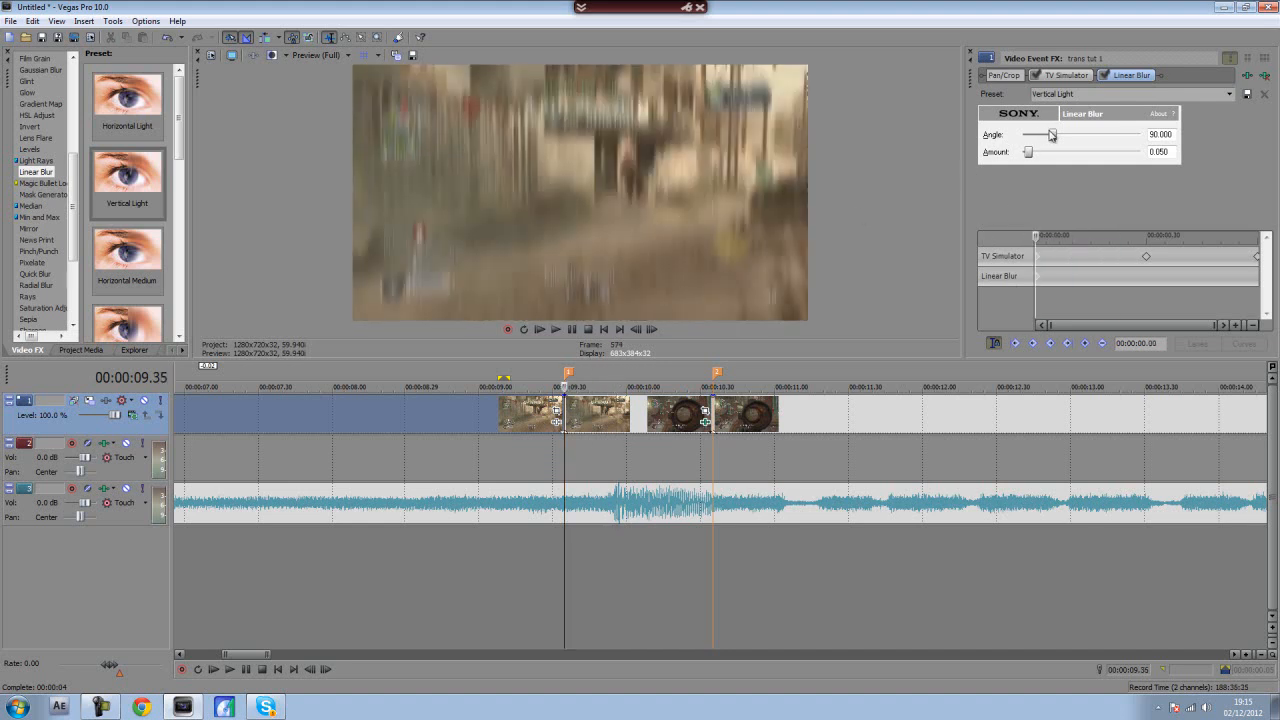
drag(1025, 155, 1008, 158)
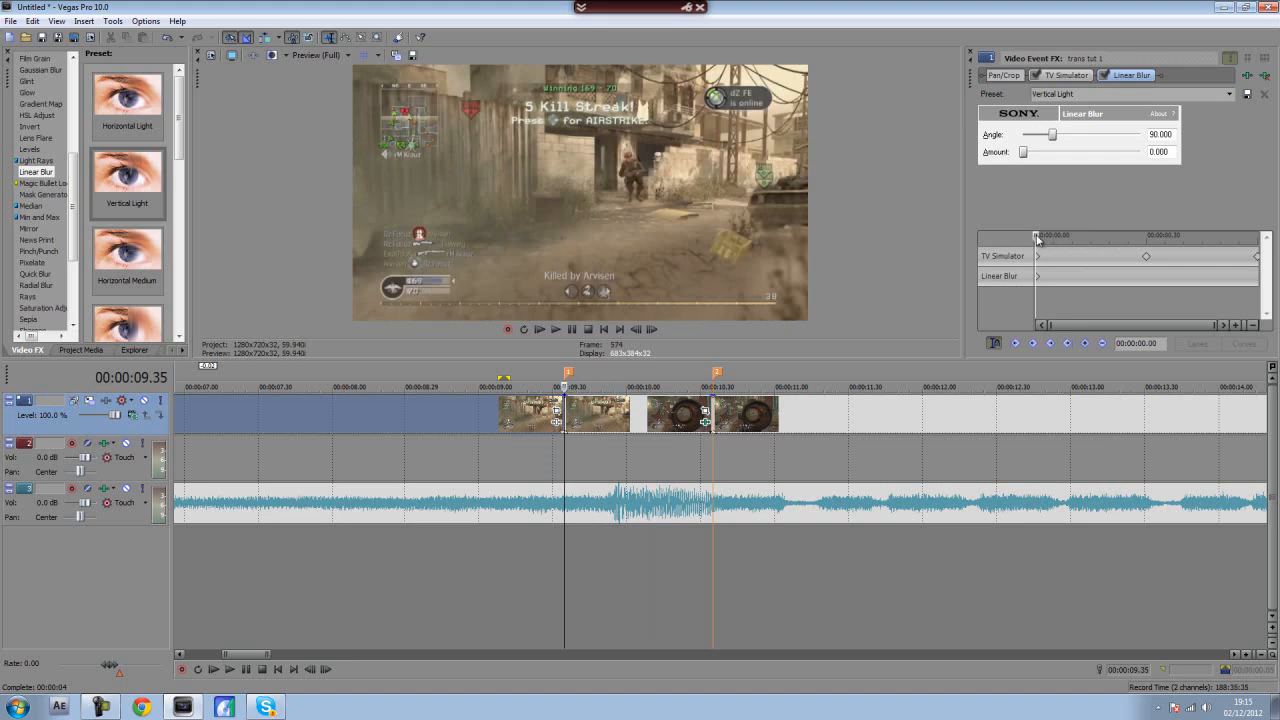
- Add Linear Blur keyframes with Amount 0.100 at 00:00:00.30 and 0.000 at the clip's end, 00:00:01.00
drag(1036, 238, 1146, 238)
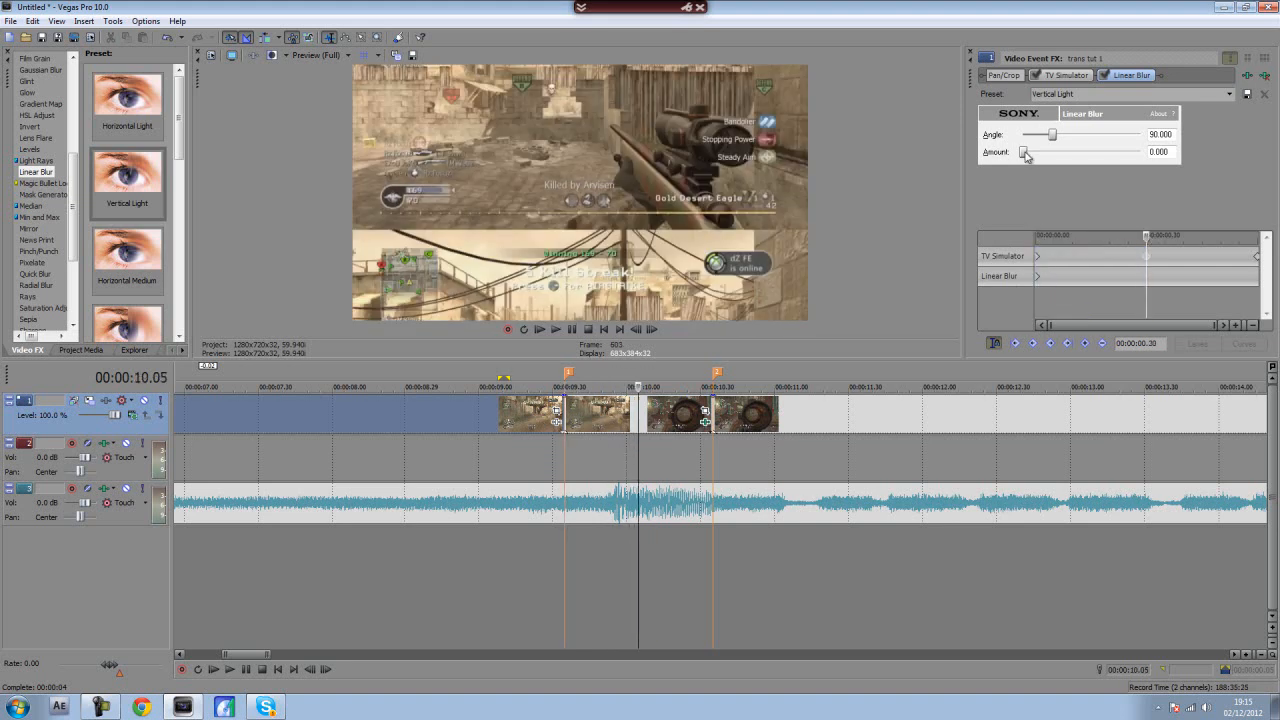
drag(1034, 160, 1140, 155)
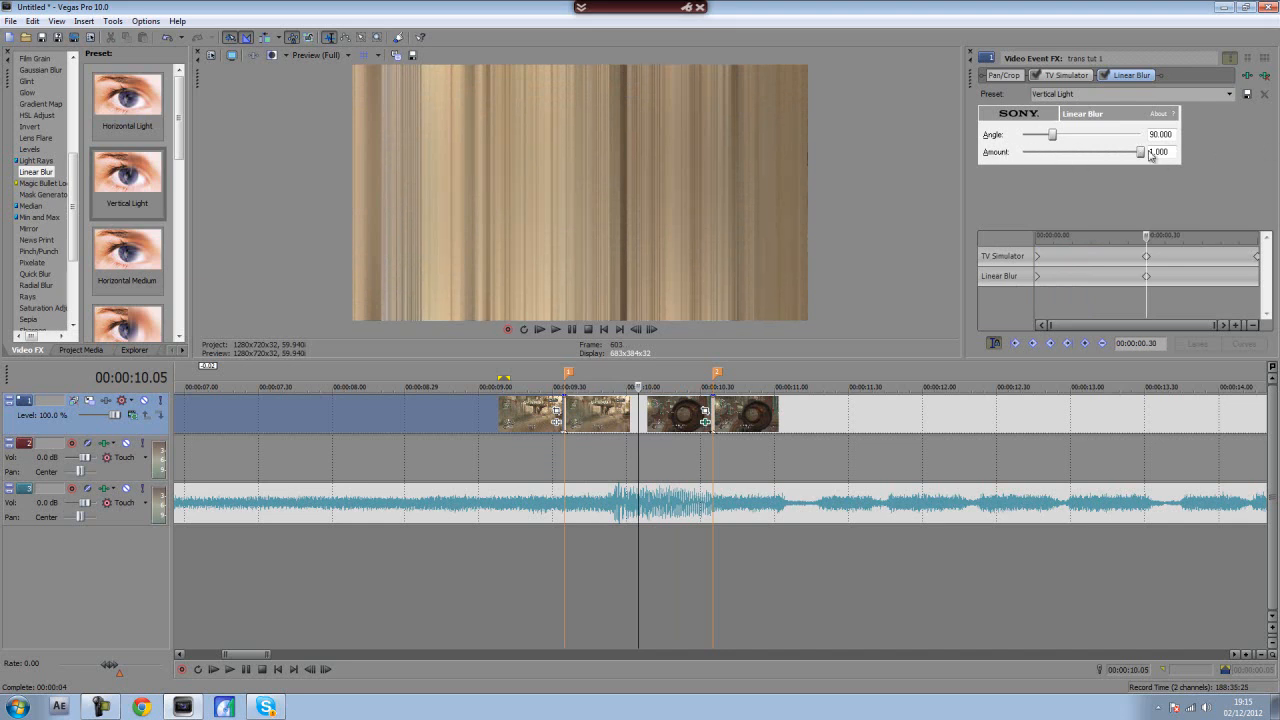
mouse_move(1147, 155)
mouse_down()
mouse_move(1019, 163)
mouse_move(1043, 162)
mouse_up()
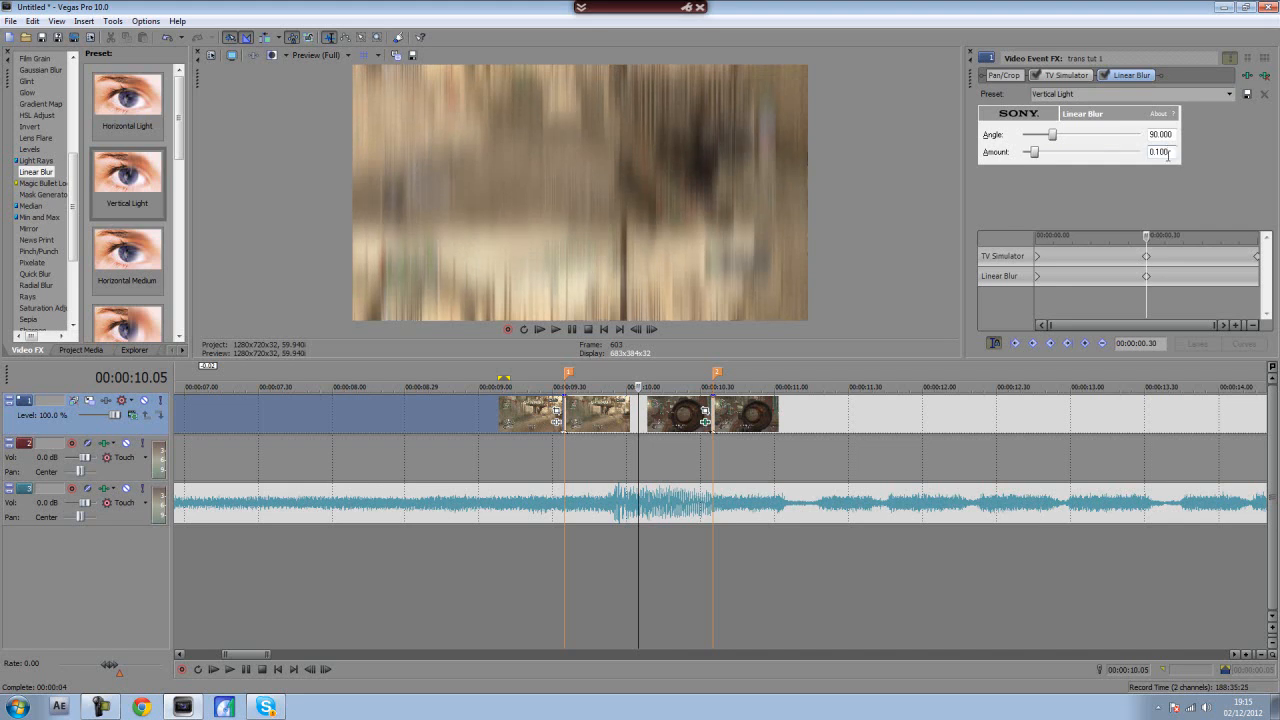
drag(1147, 238, 1258, 238)
drag(1043, 156, 1024, 153)
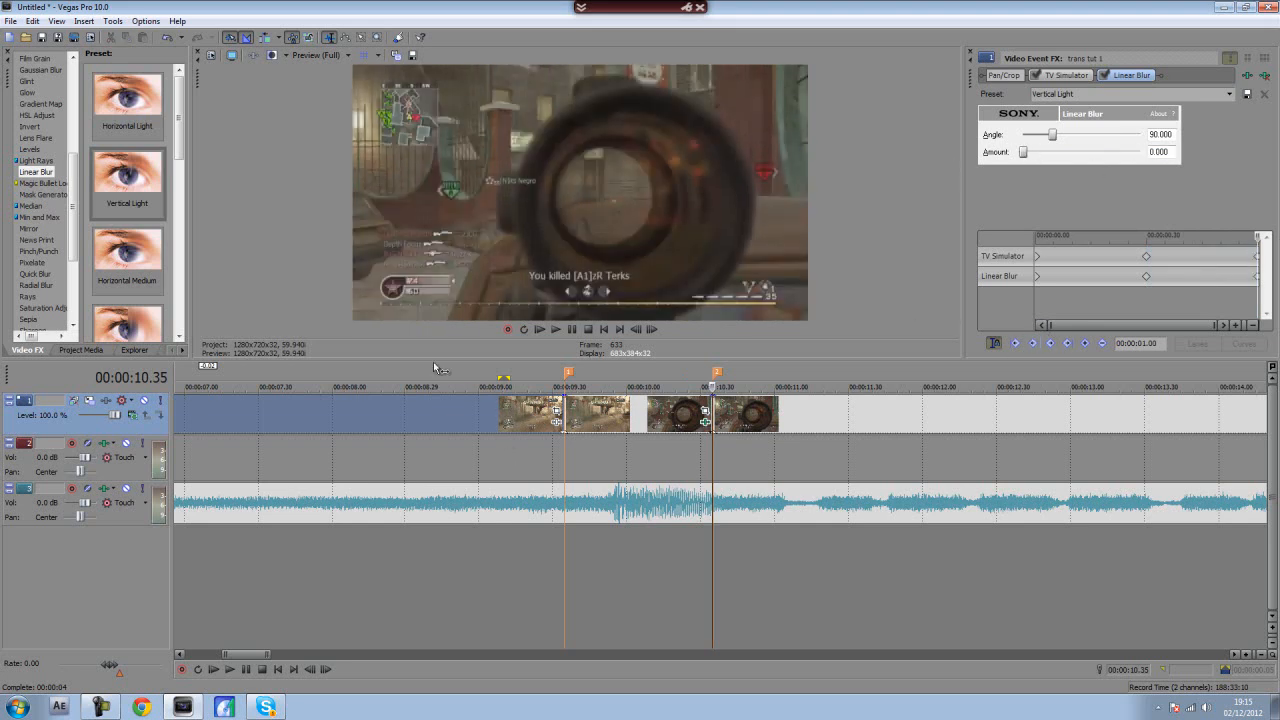
- Preview the blurred transition from shortly before the inserted clip and again from the clip's start
click(371, 370)
key(space)
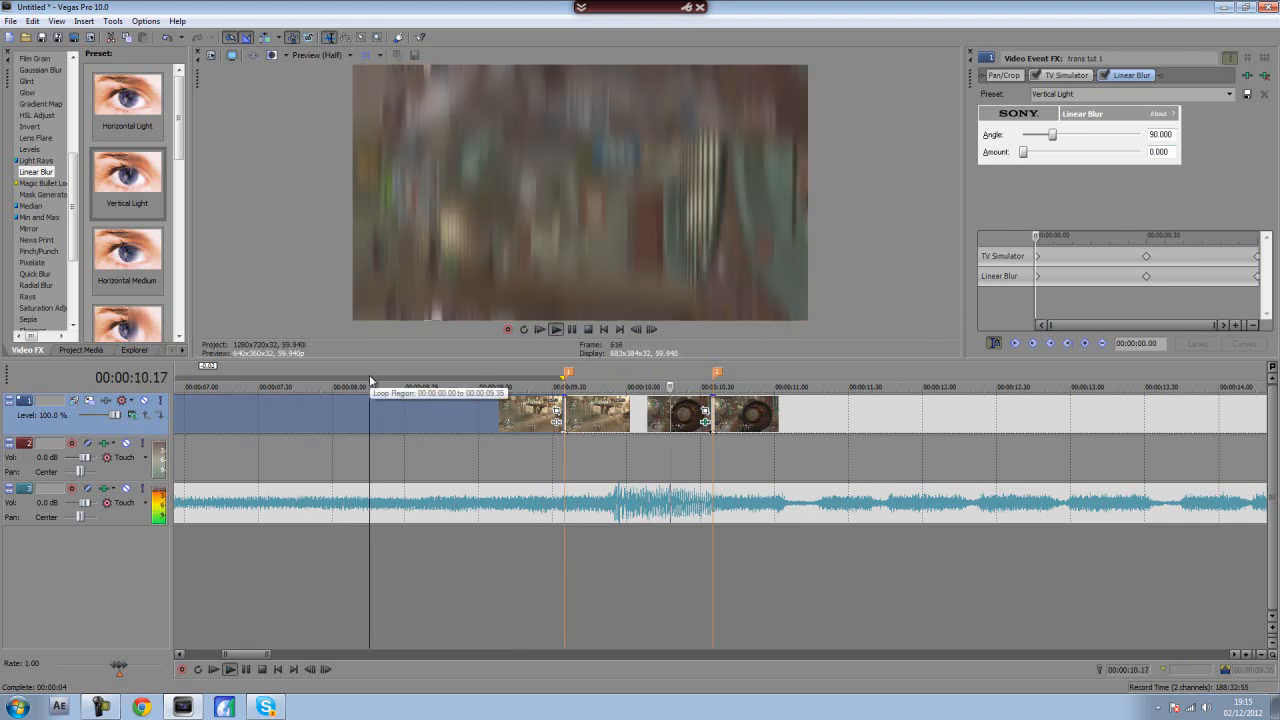
key(space)
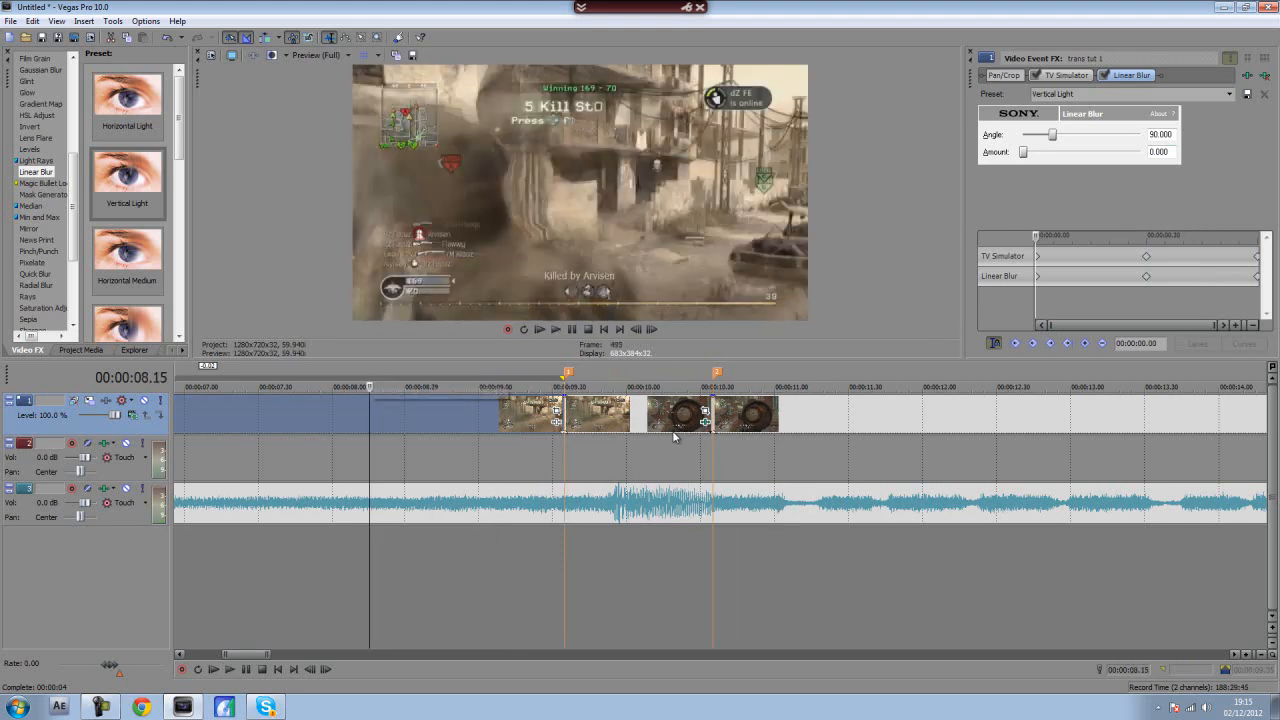
click(563, 408)
key(space)
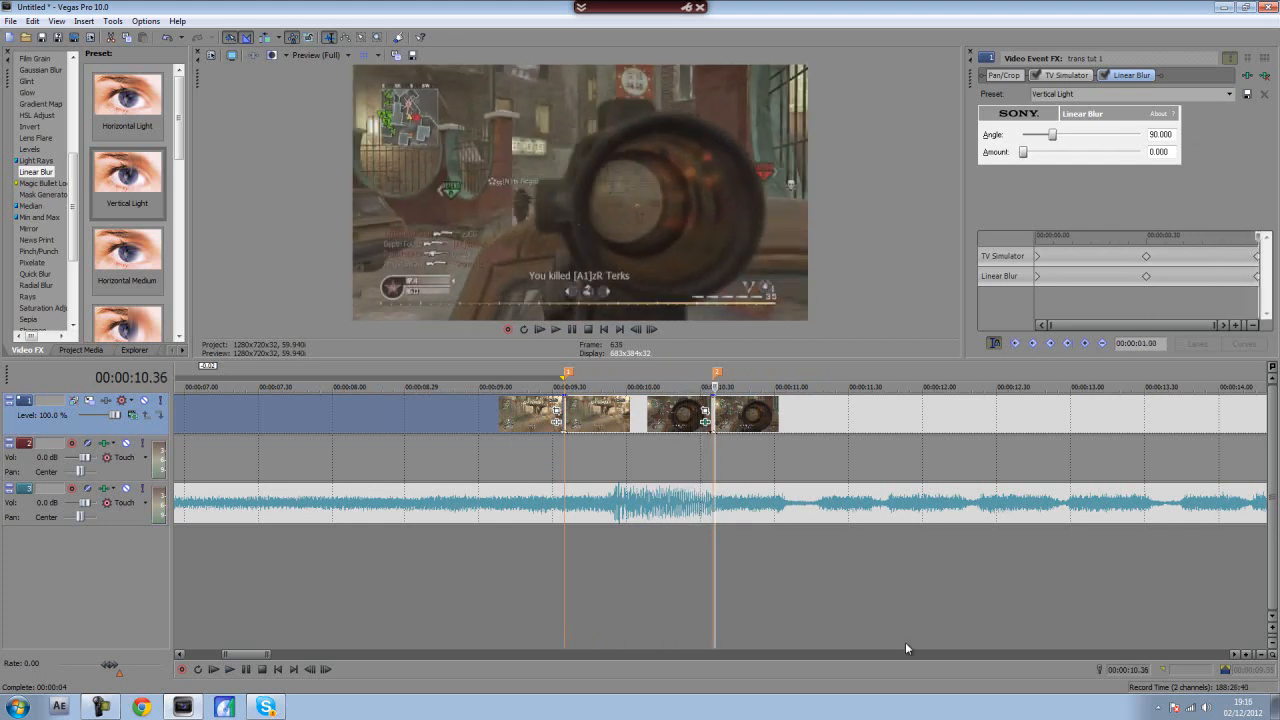
click(103, 707)
click(103, 707)
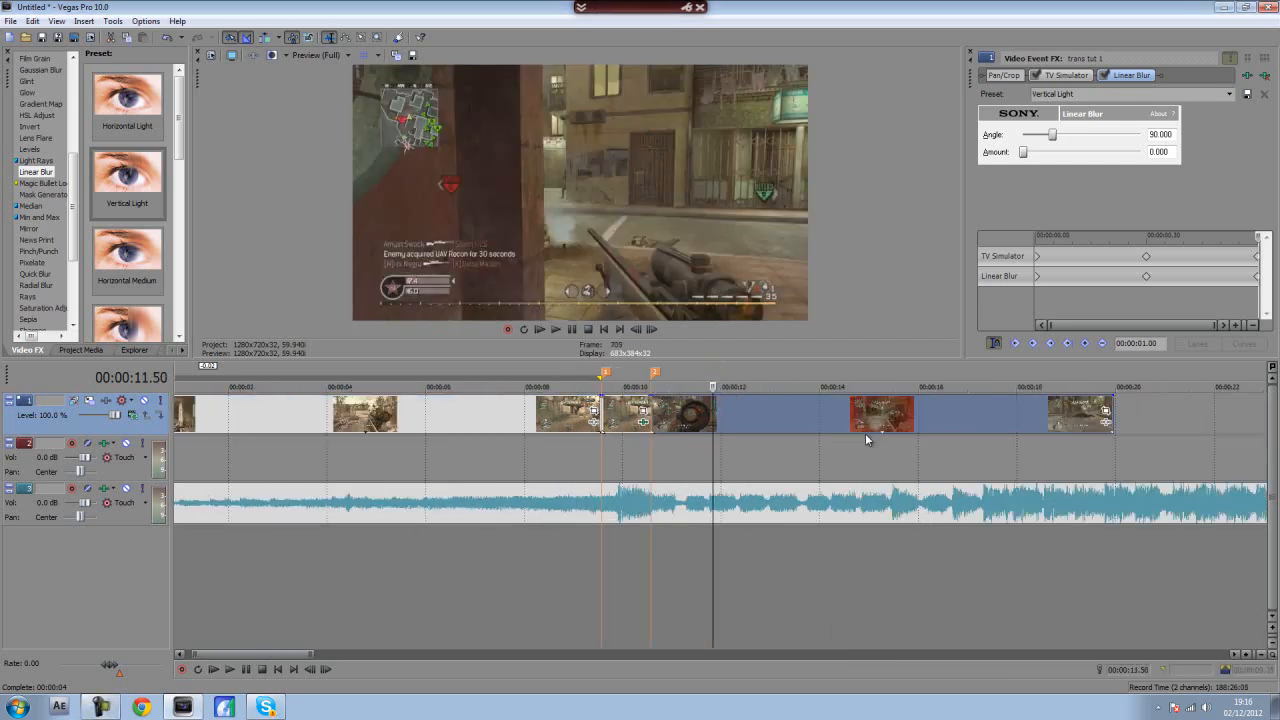
- Place the playback cursor at 00:00:13.25 in the second gameplay clip and close the event effects settings
scroll(862, 433, down, 2)
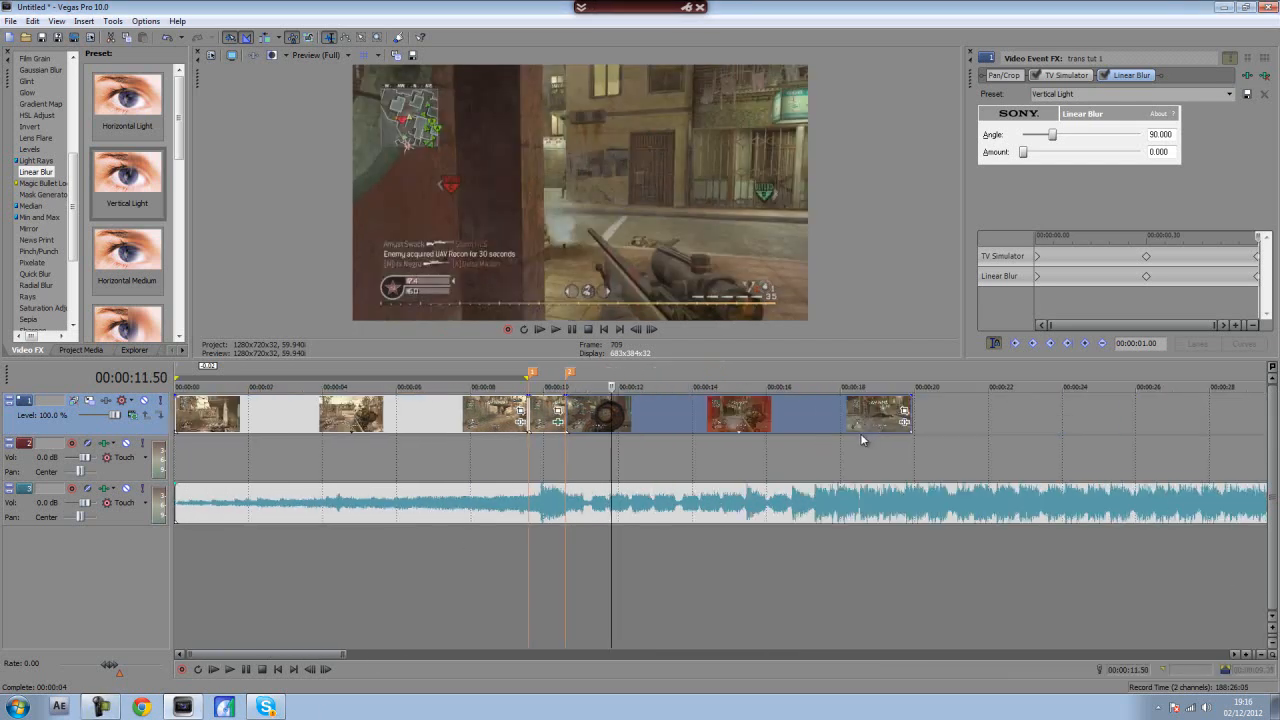
double_click(601, 433)
click(672, 418)
key(space)
key(space)
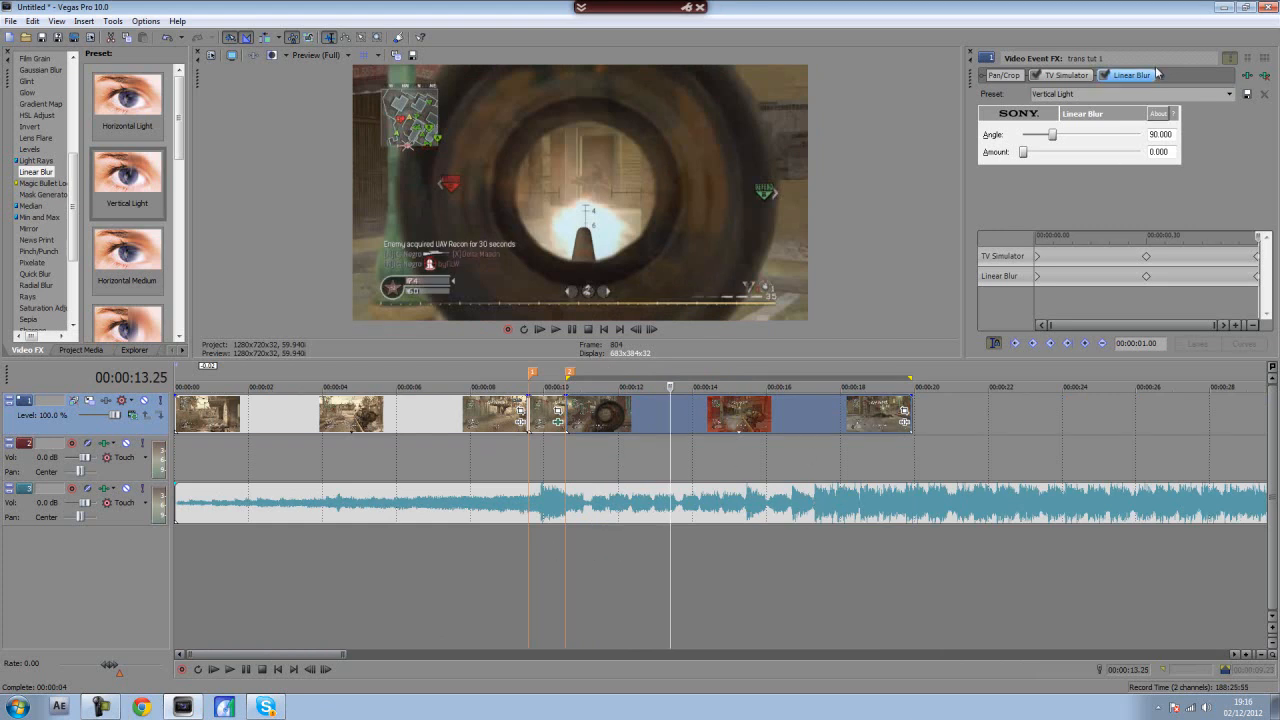
click(970, 54)
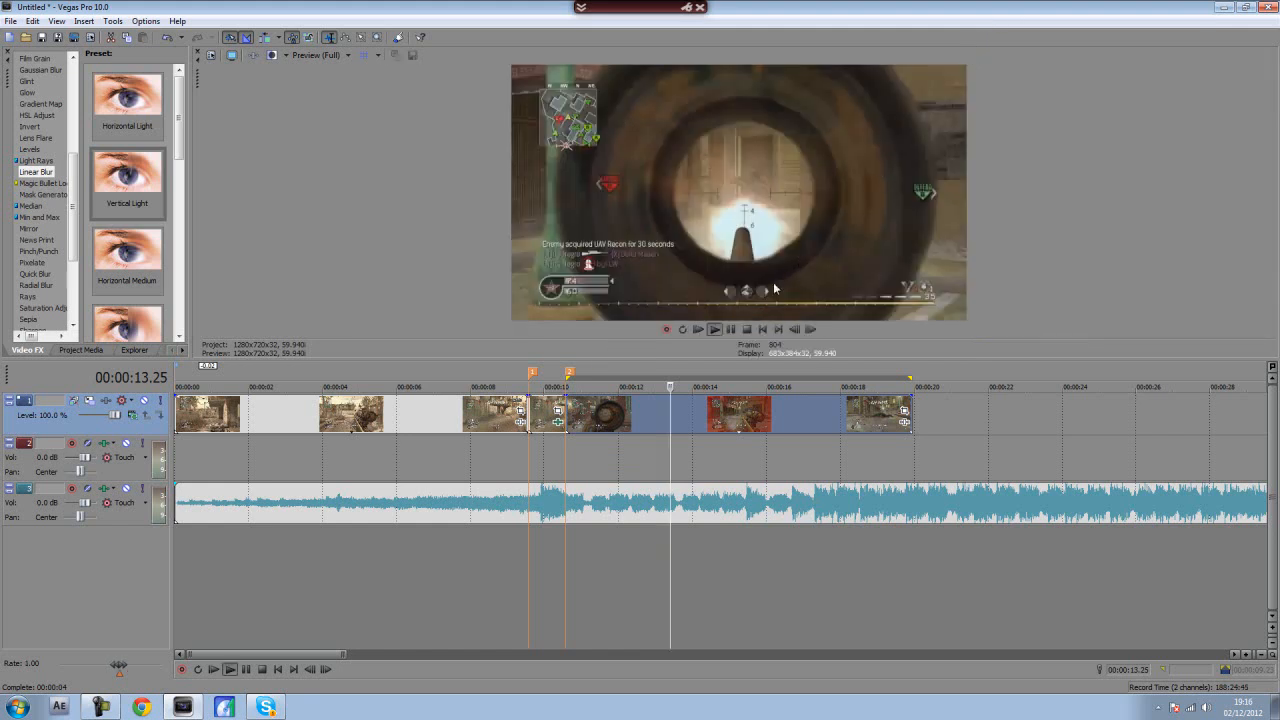
- Play from 00:00:13.25 and drop four markers on the music beats between about 17 and 19 seconds
key(space)
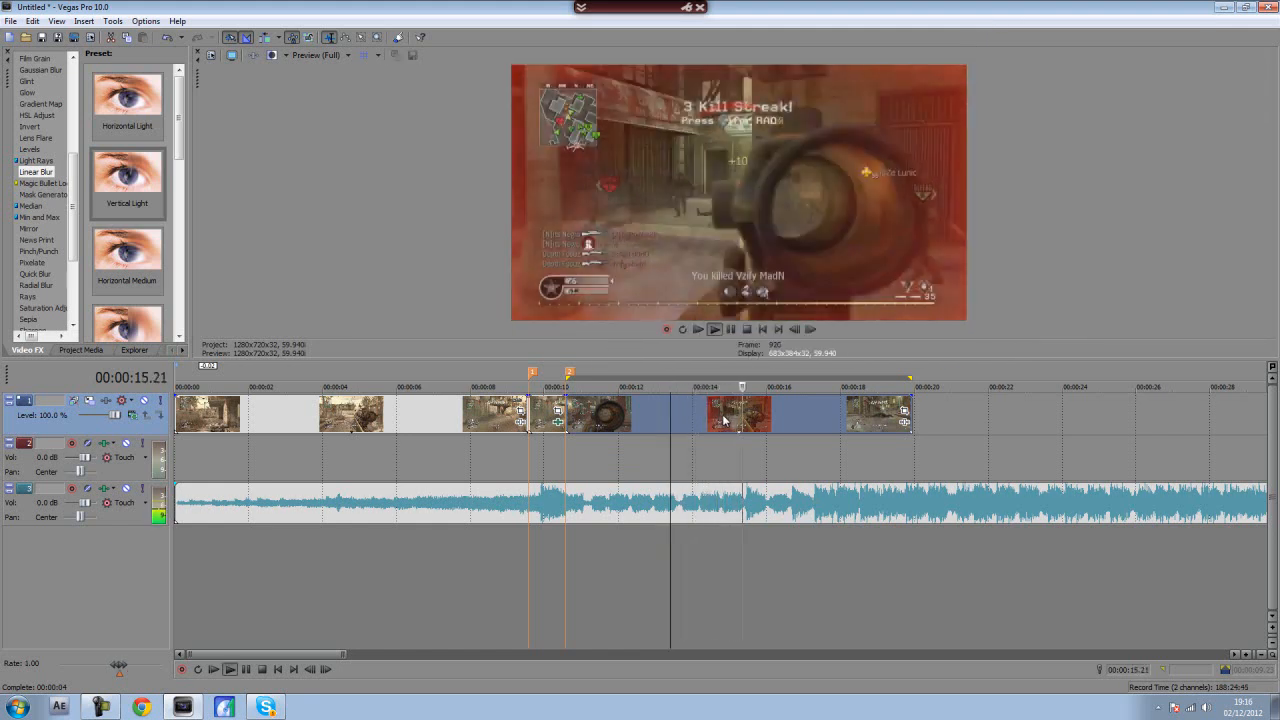
key(m)
key(m)
key(m)
key(m)
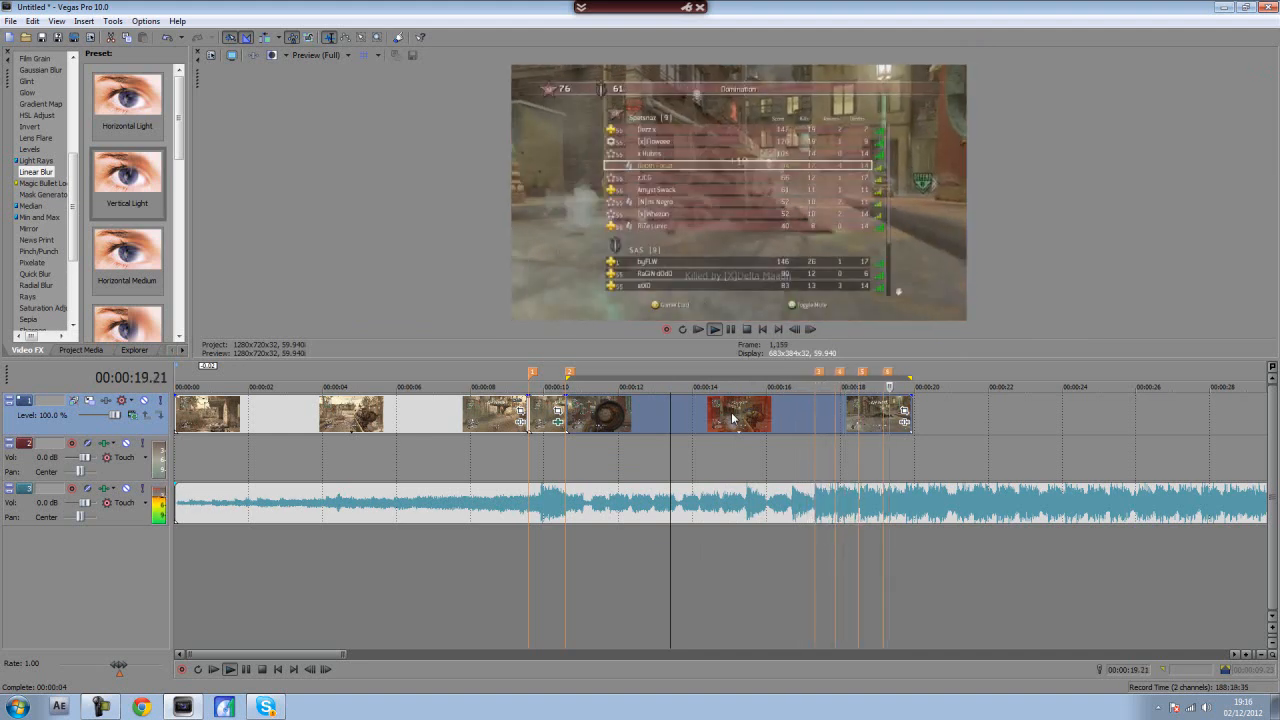
key(space)
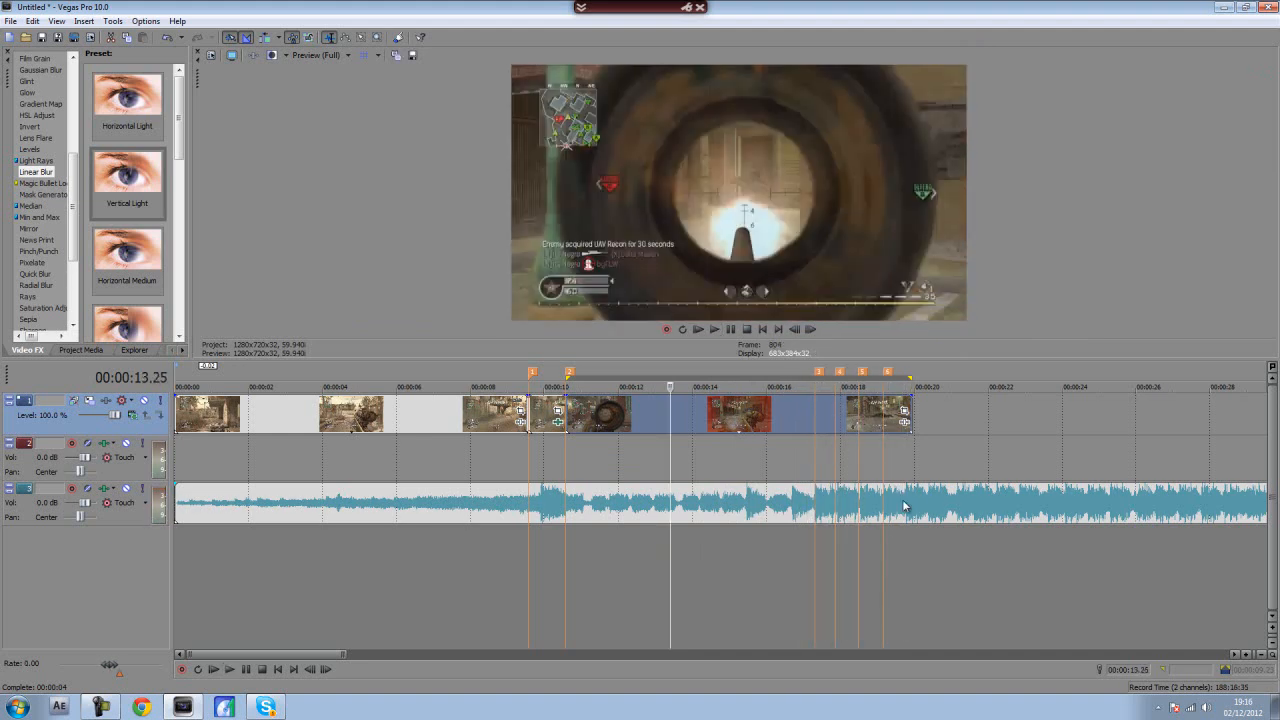
- Check the beat after marker 3 by ear and move marker 4 onto it at 00:00:17.56
click(822, 497)
scroll(840, 503, up, 4)
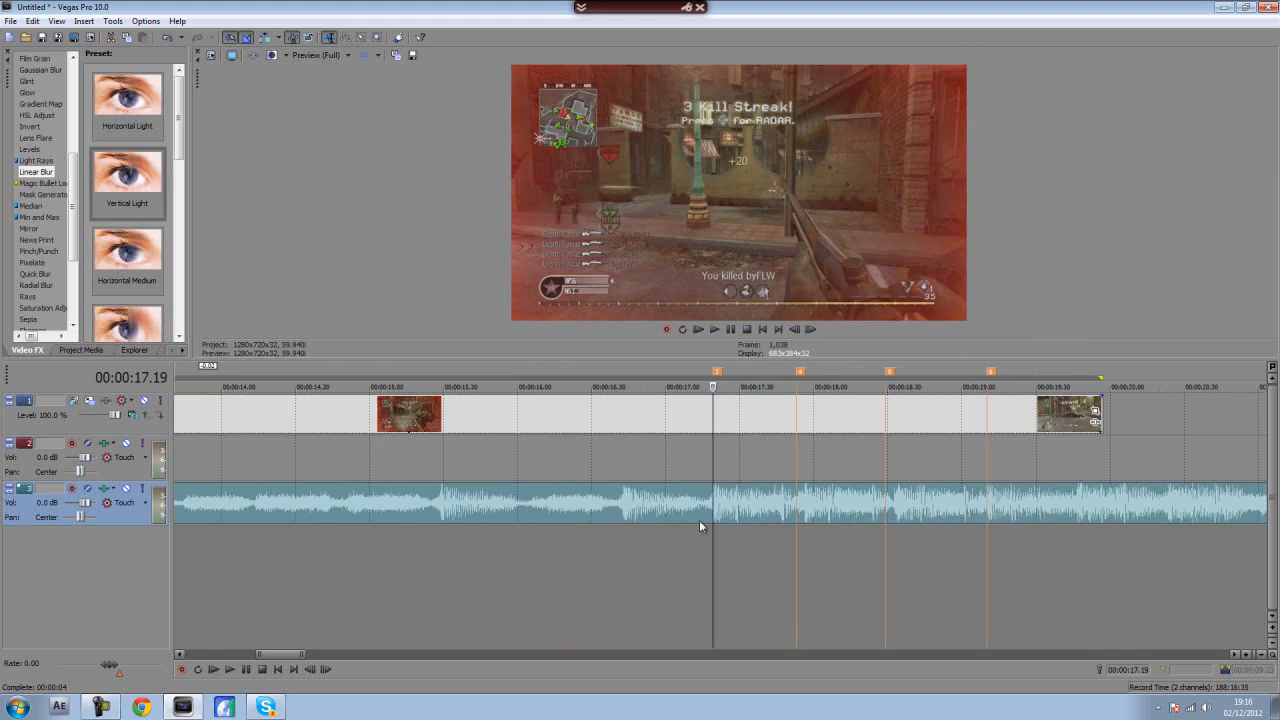
key(space)
key(space)
click(797, 502)
click(804, 506)
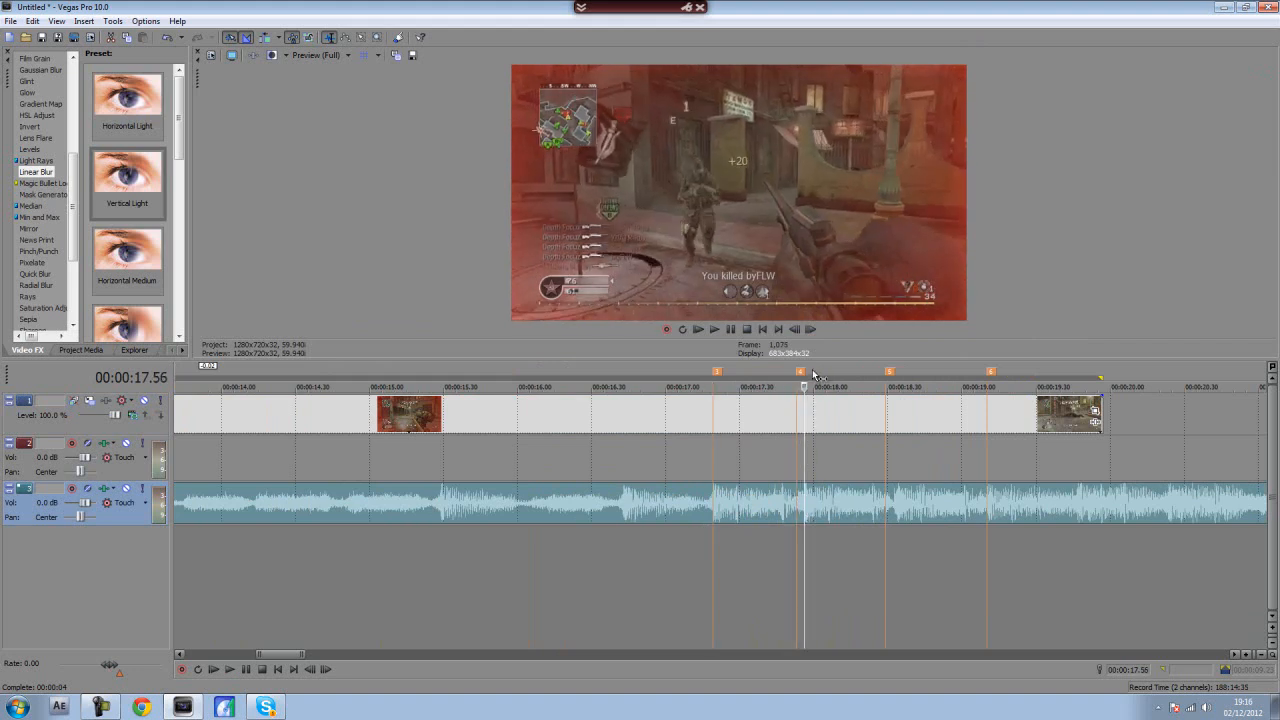
drag(802, 373, 811, 374)
- Listen for the next beat, move marker 5 slightly later onto it and replay the section from 00:00:17.05
click(845, 505)
key(space)
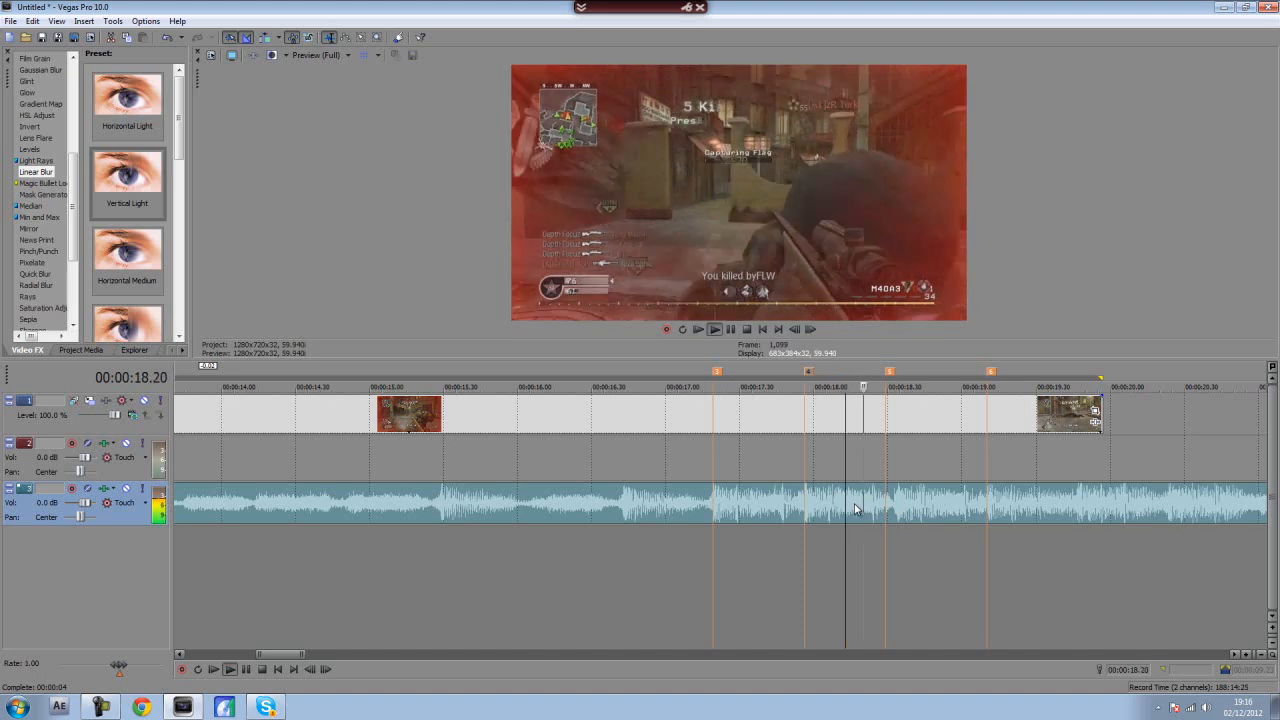
key(Return)
drag(888, 376, 897, 374)
click(678, 505)
key(space)
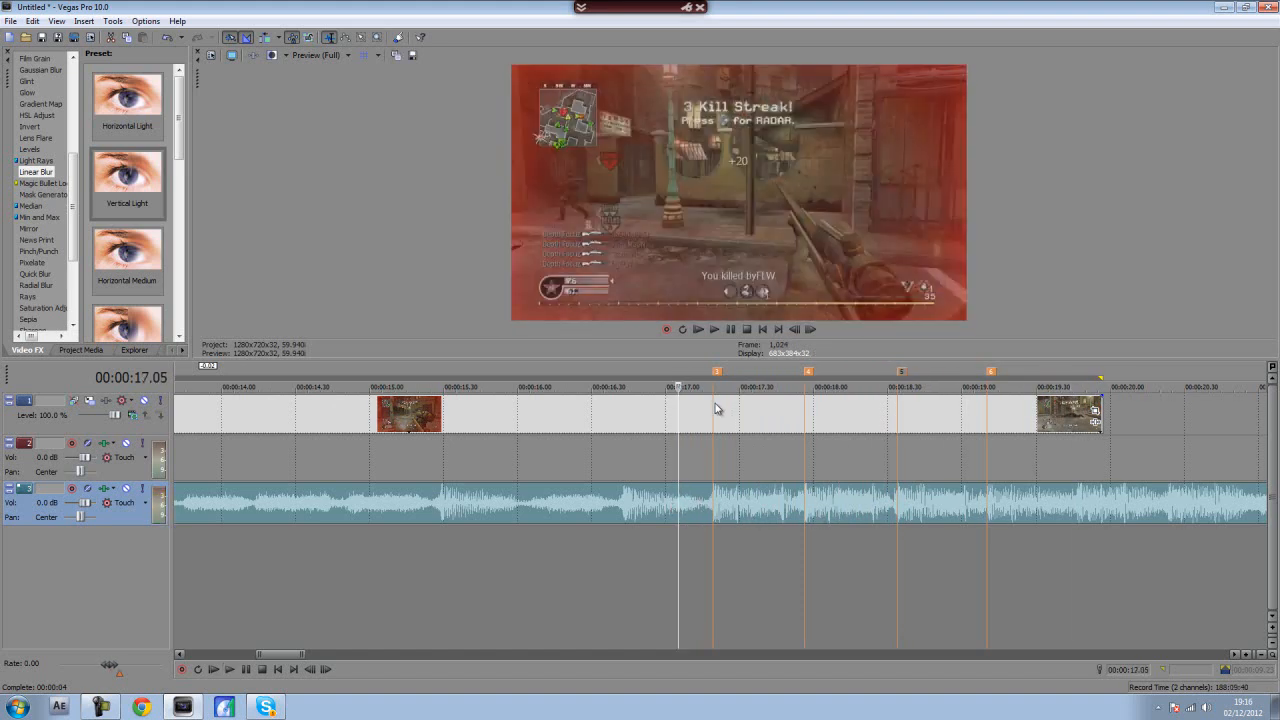
- Split the second gameplay clip at markers 3, 4, 5 and 6
click(716, 408)
scroll(728, 448, down, 3)
scroll(728, 448, up, 1)
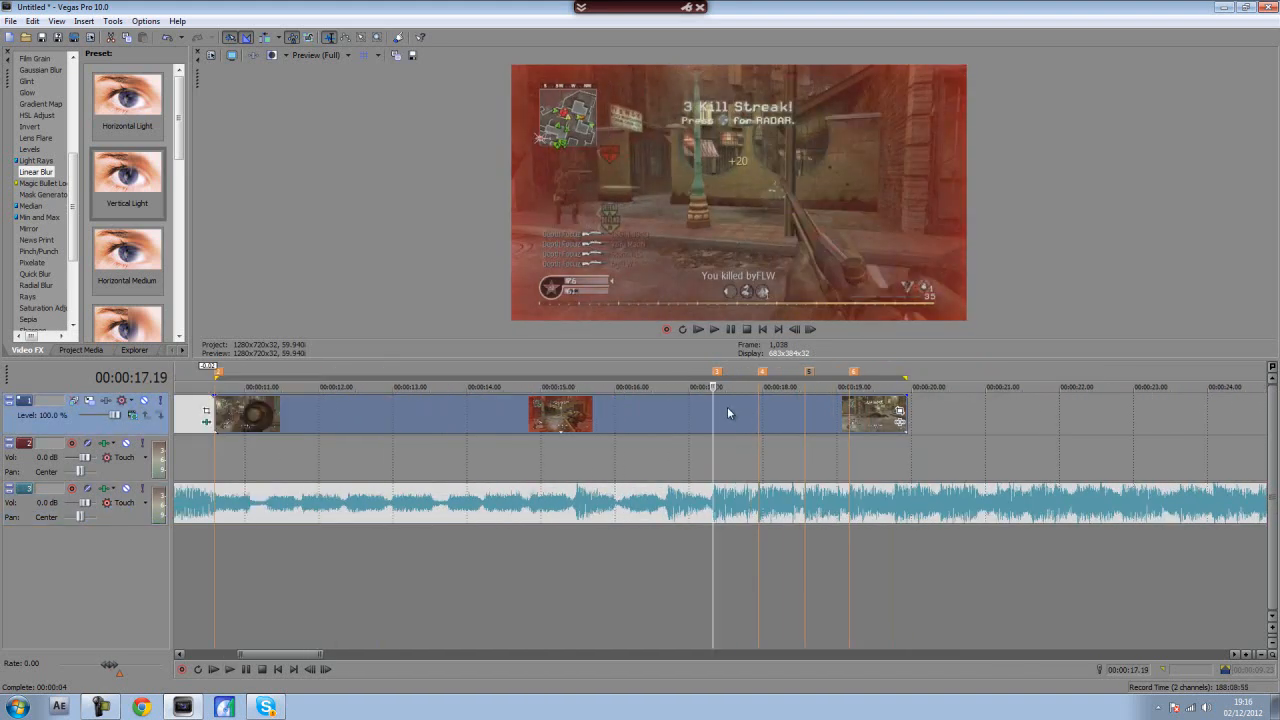
scroll(694, 438, up, 1)
key(s)
click(773, 410)
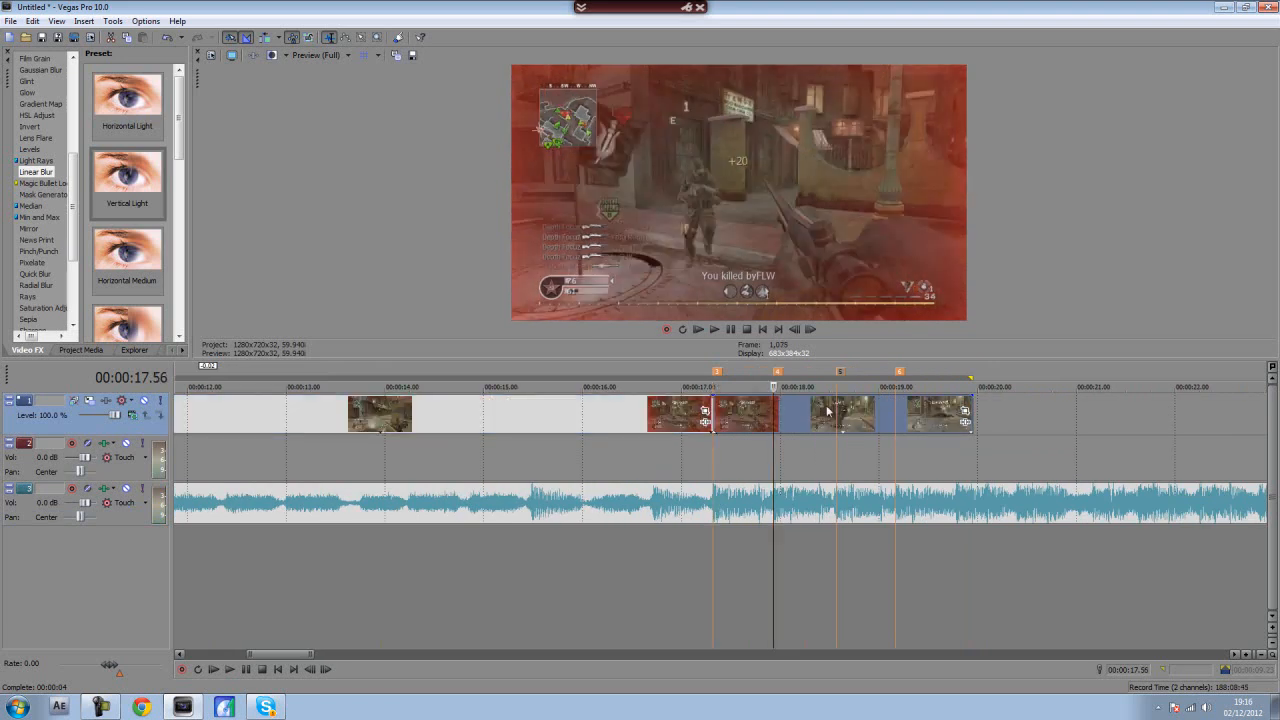
click(838, 412)
key(s)
click(896, 413)
key(s)
- Enable the mask in Pan/Crop for the clip between markers 3 and 4 and draw a four-point path around the whole frame
click(716, 413)
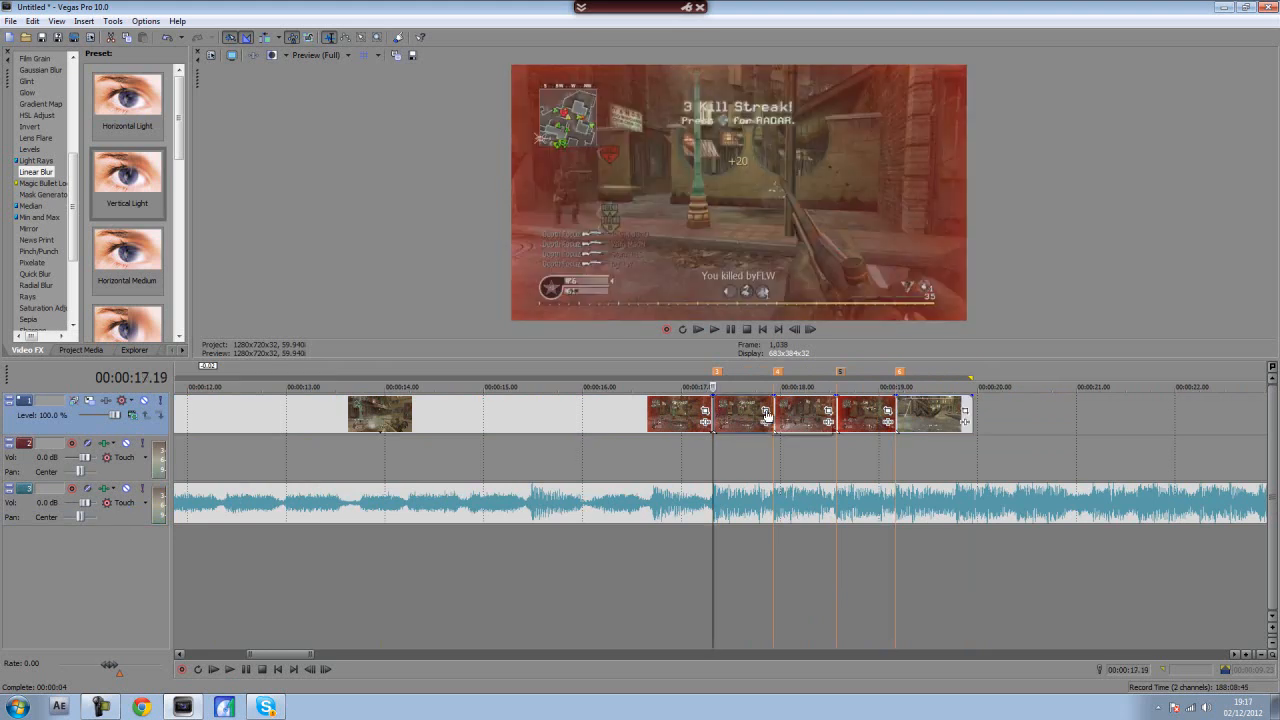
click(766, 411)
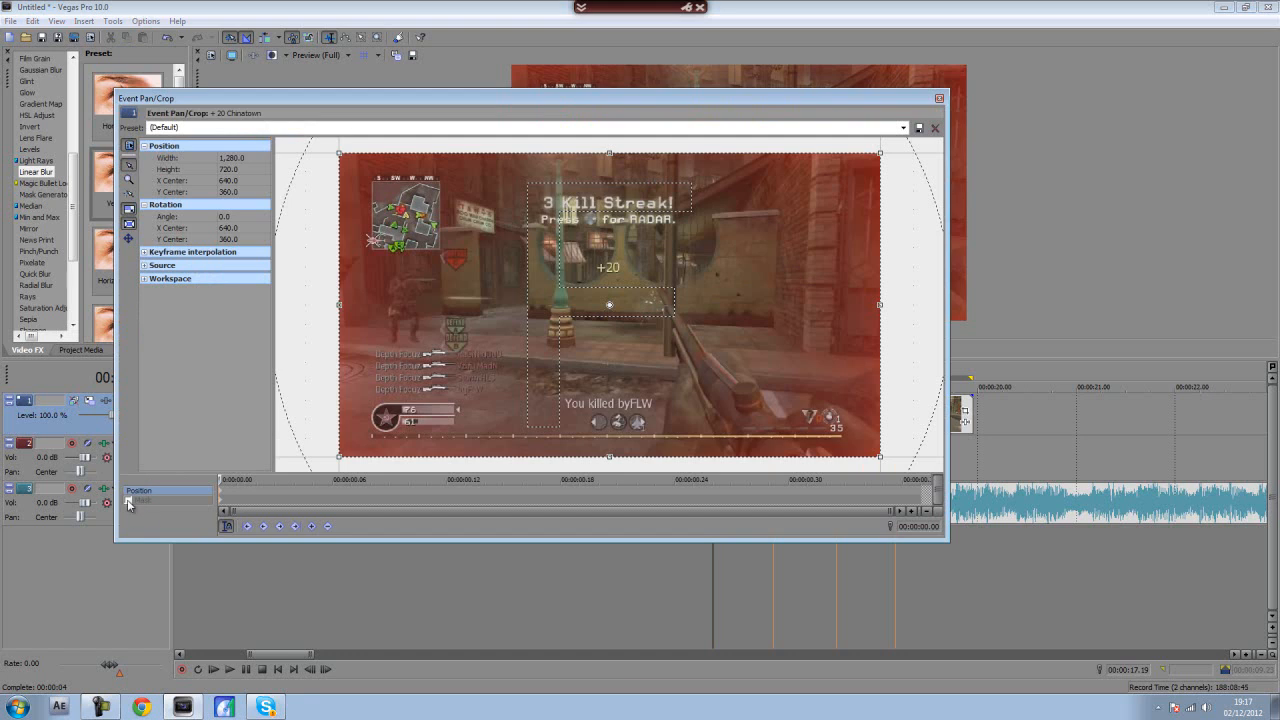
click(128, 500)
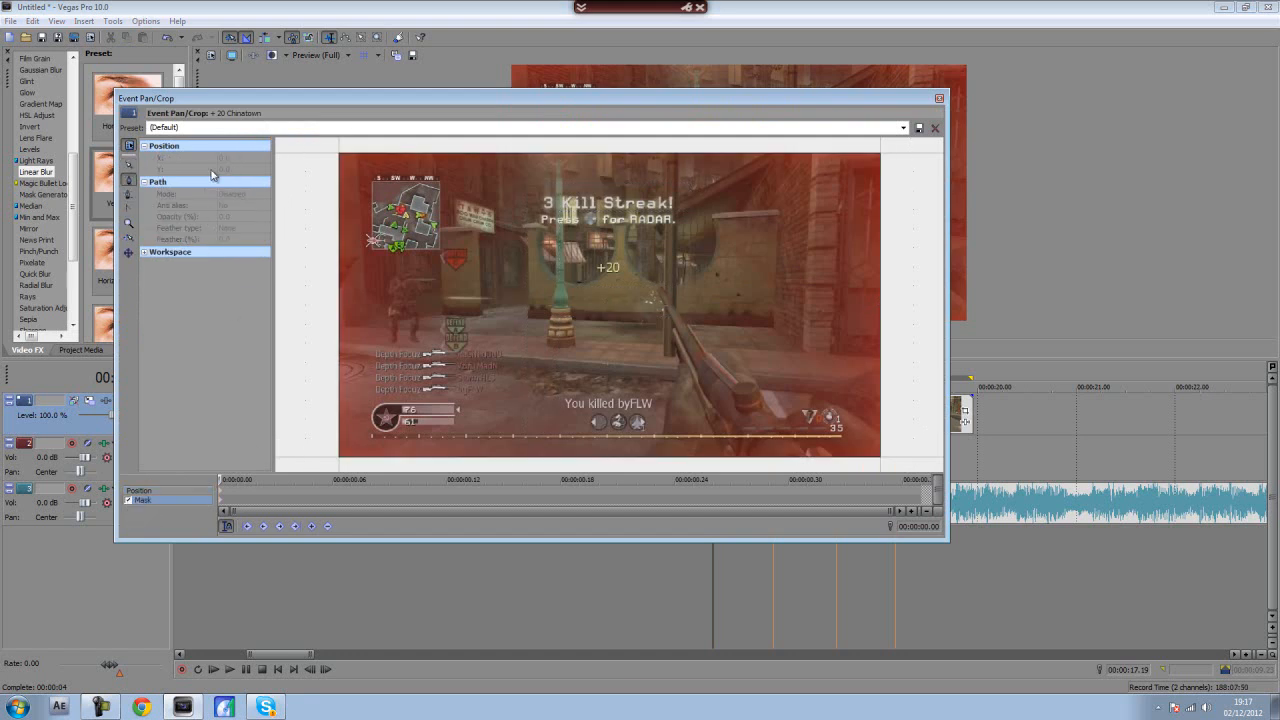
scroll(346, 251, down, 5)
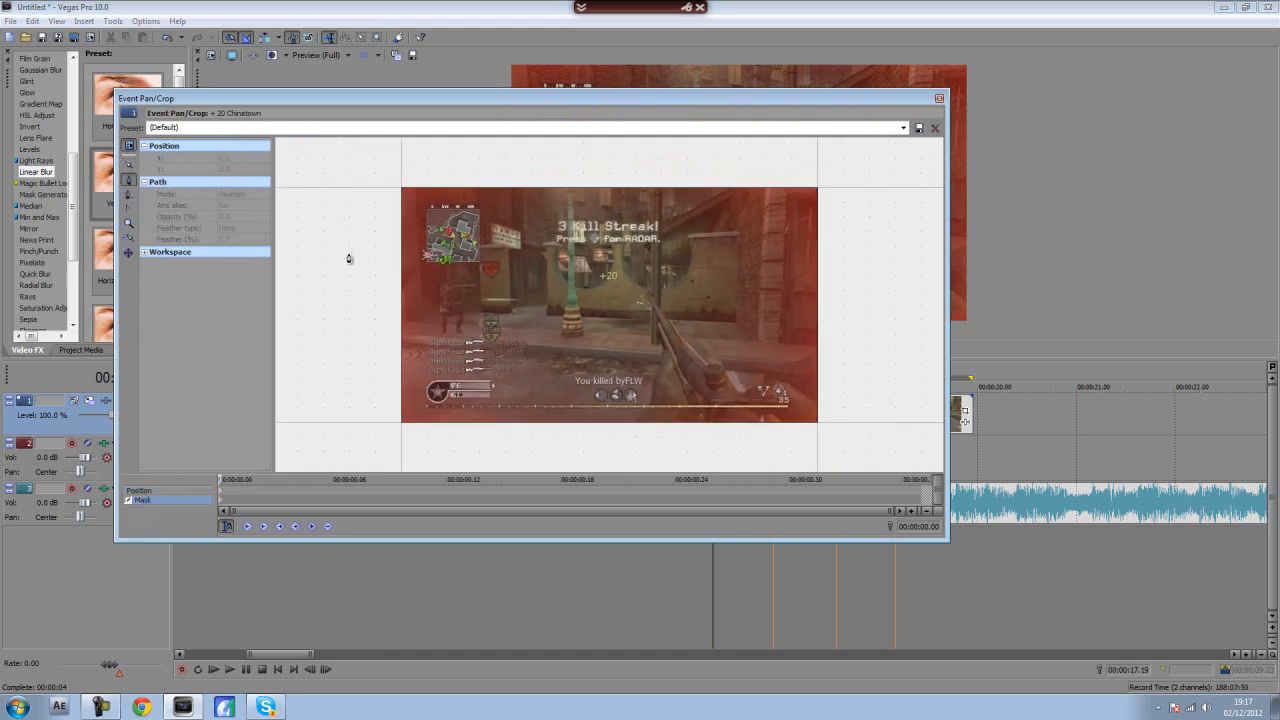
click(145, 253)
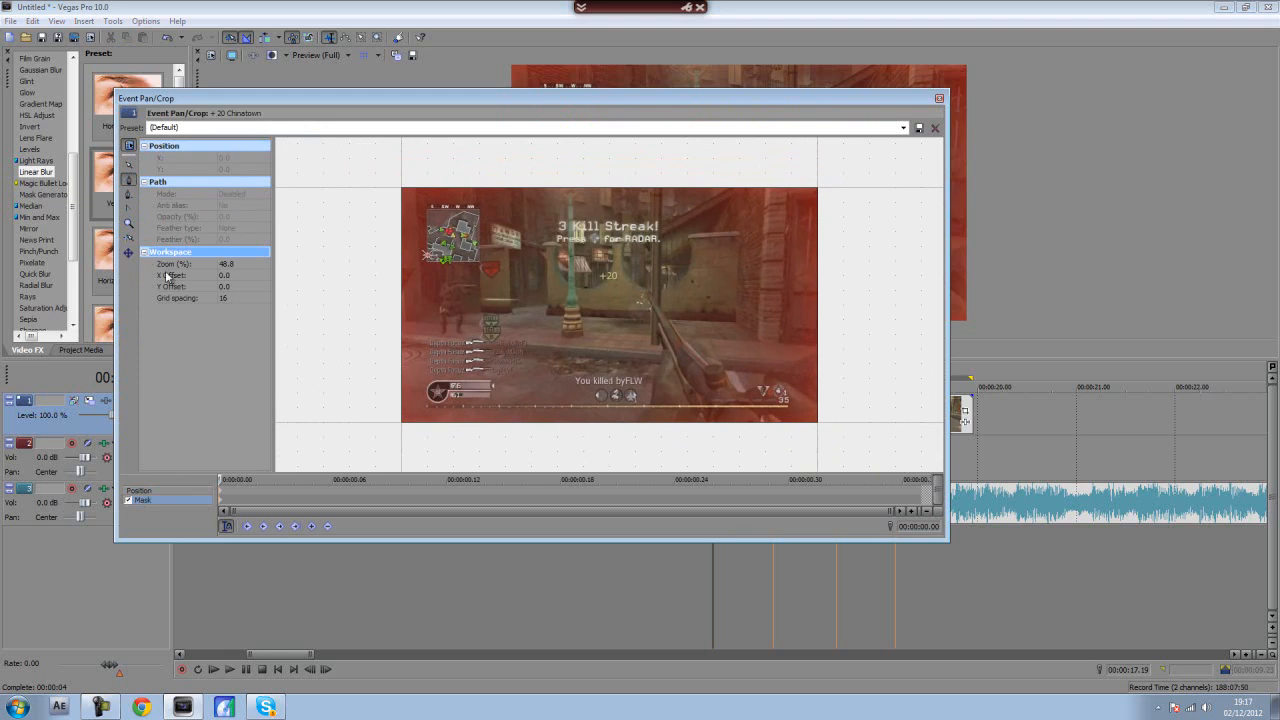
click(378, 162)
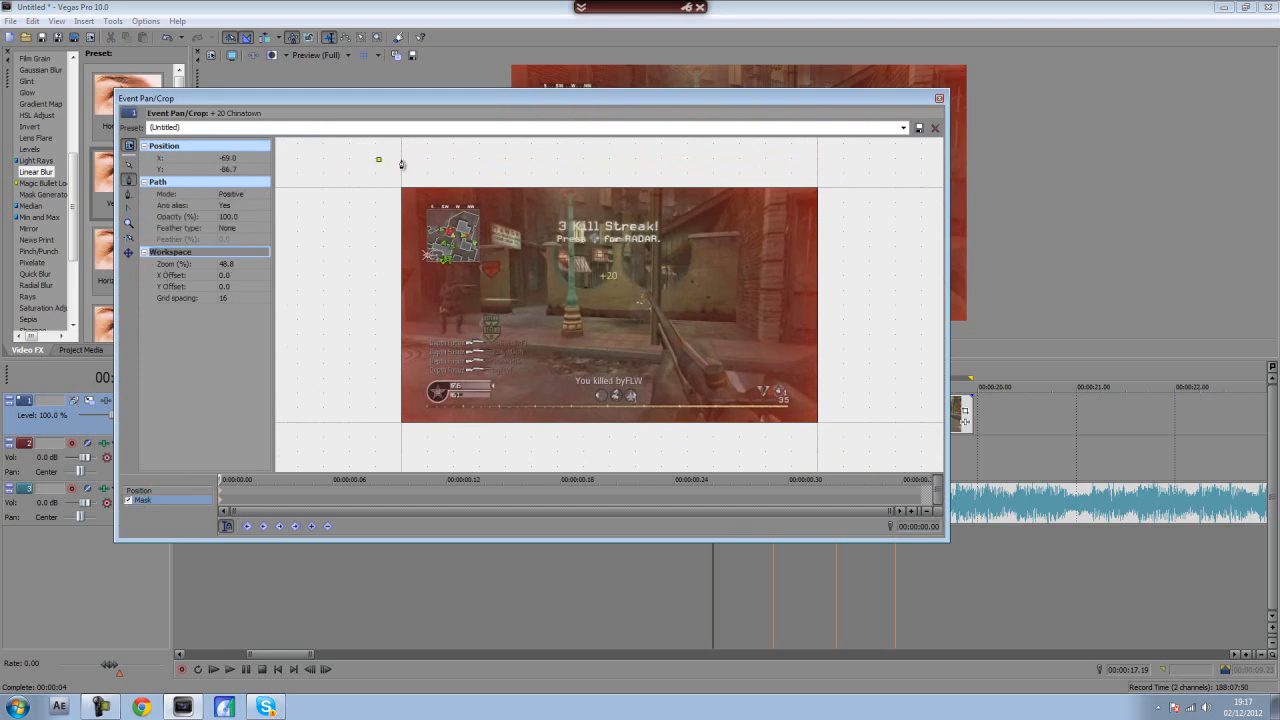
click(896, 158)
click(880, 442)
click(352, 431)
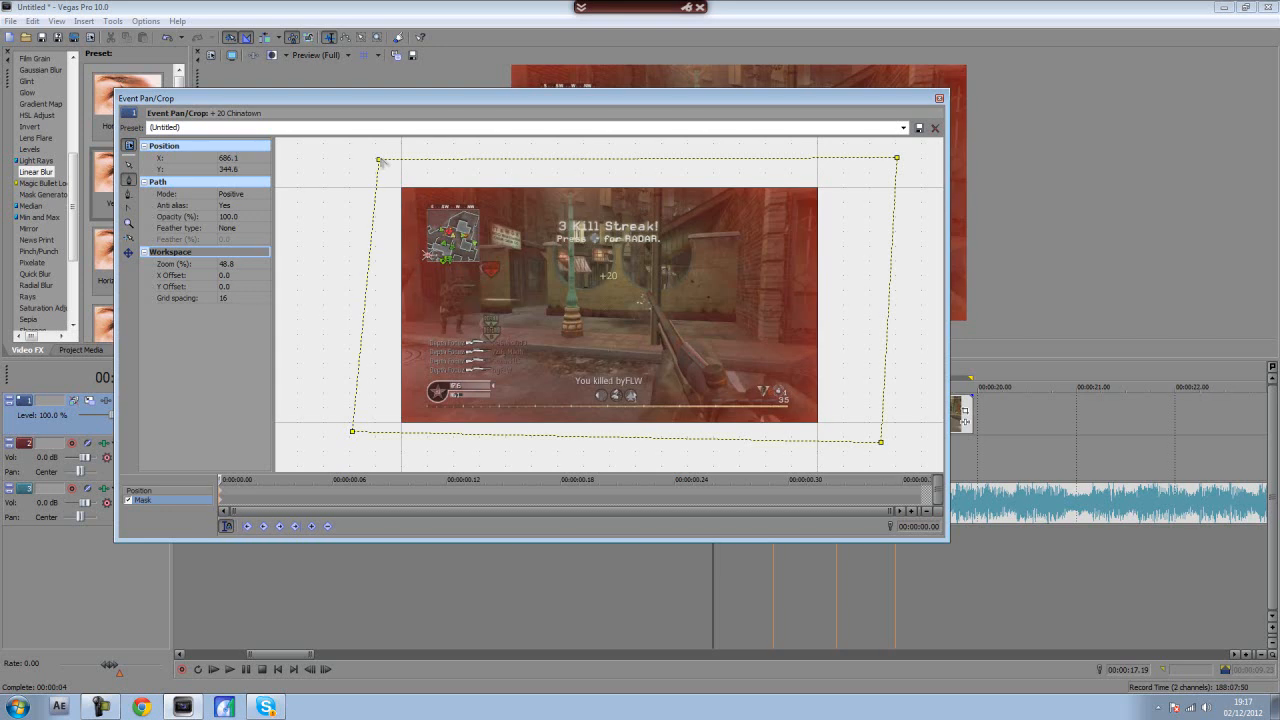
- Set this mask path to Negative mode with 25% opacity and play the result from 00:00:16.51
click(239, 199)
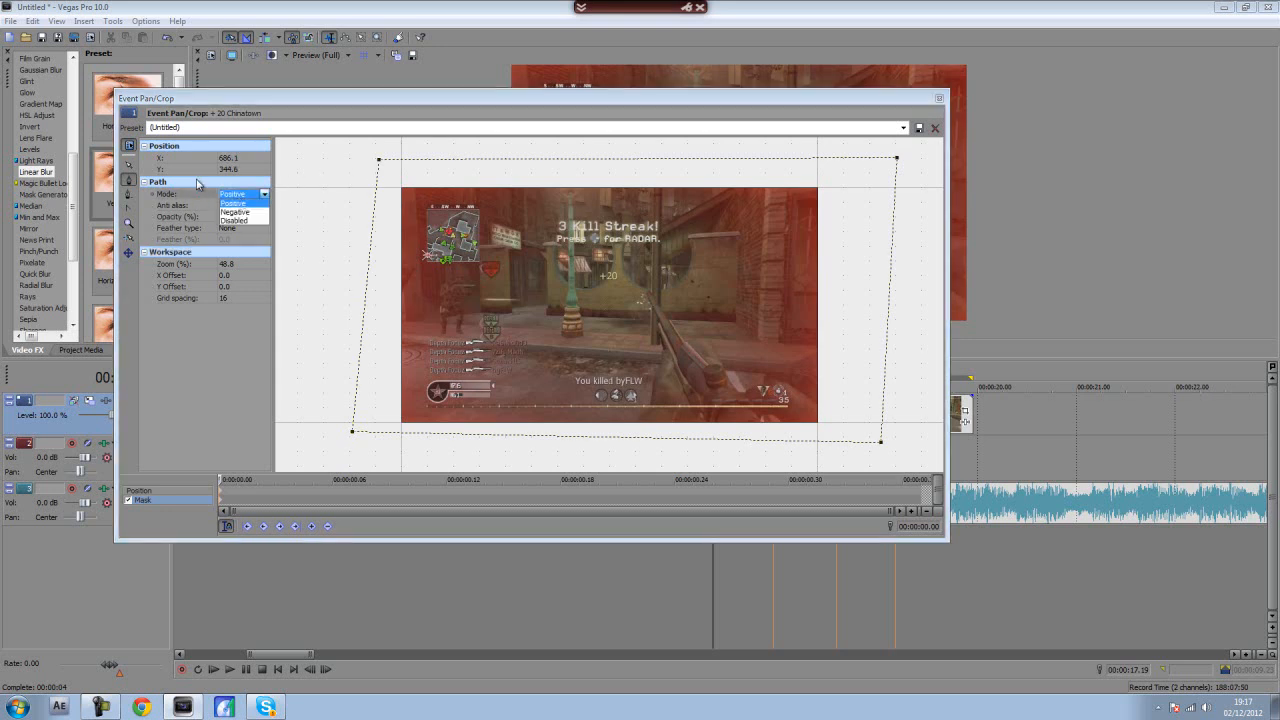
click(236, 212)
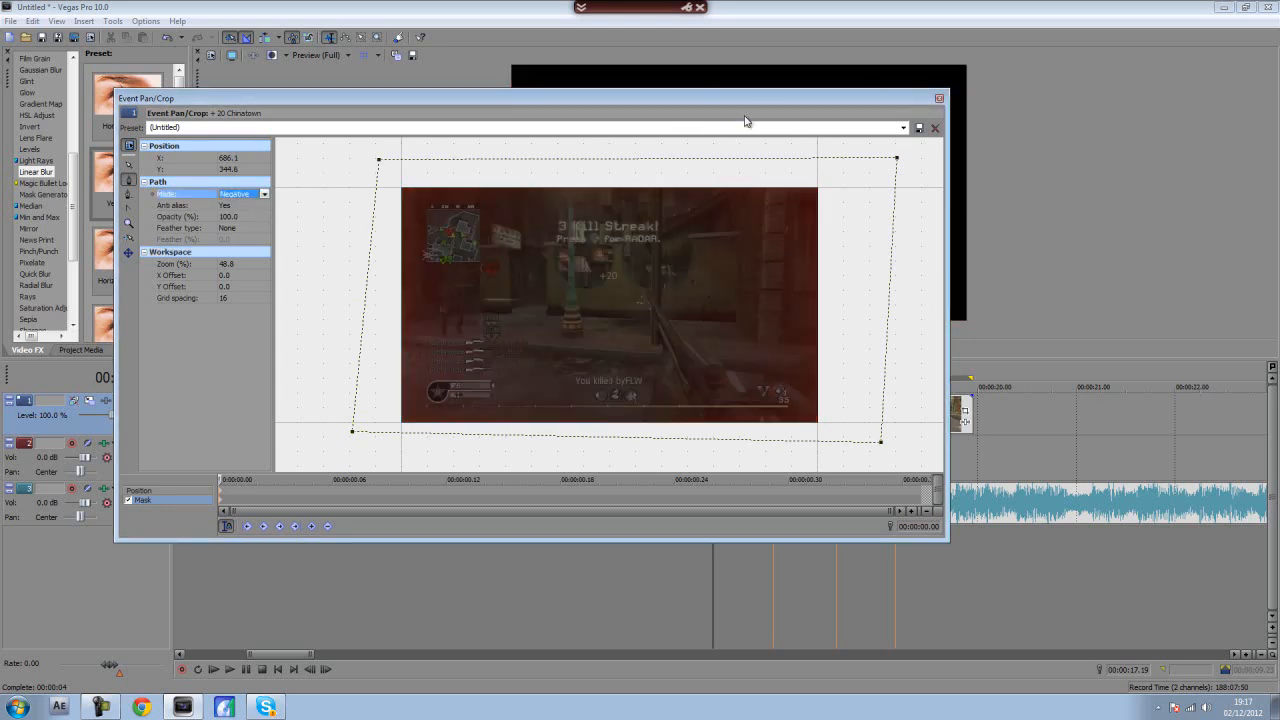
drag(798, 107, 868, 132)
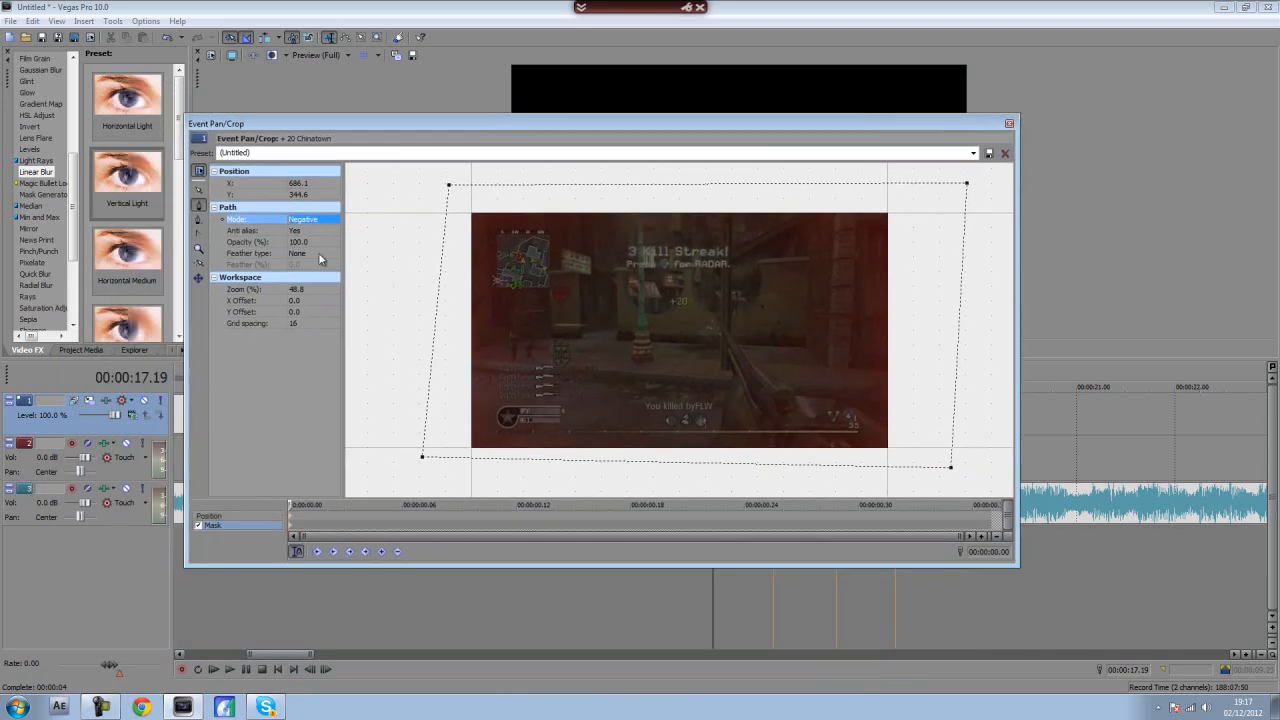
click(296, 243)
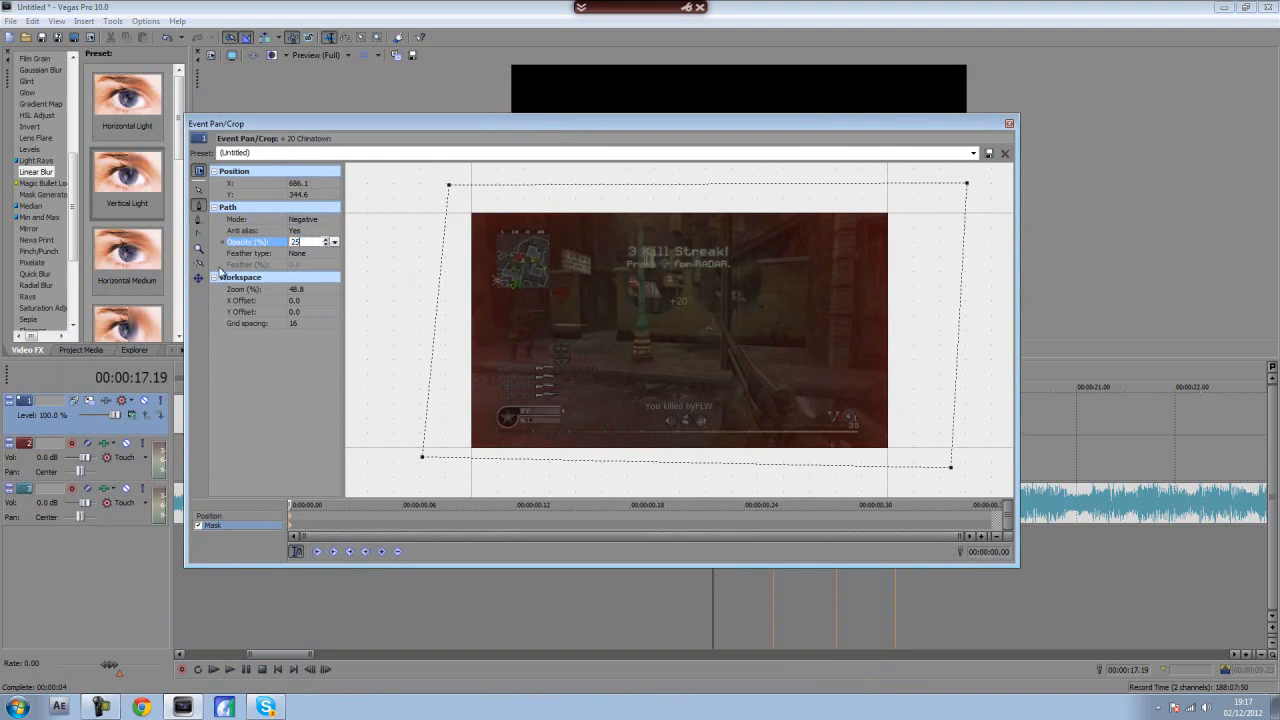
text(25)
key(Return)
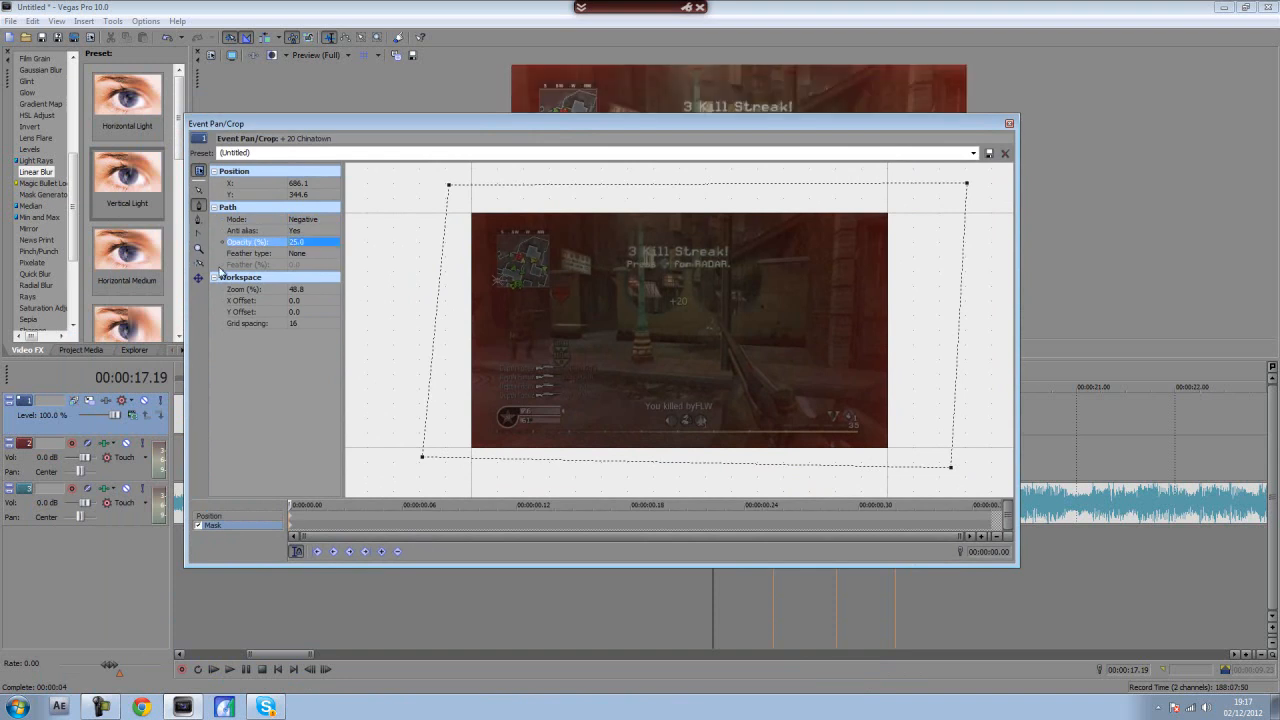
click(1009, 122)
click(666, 420)
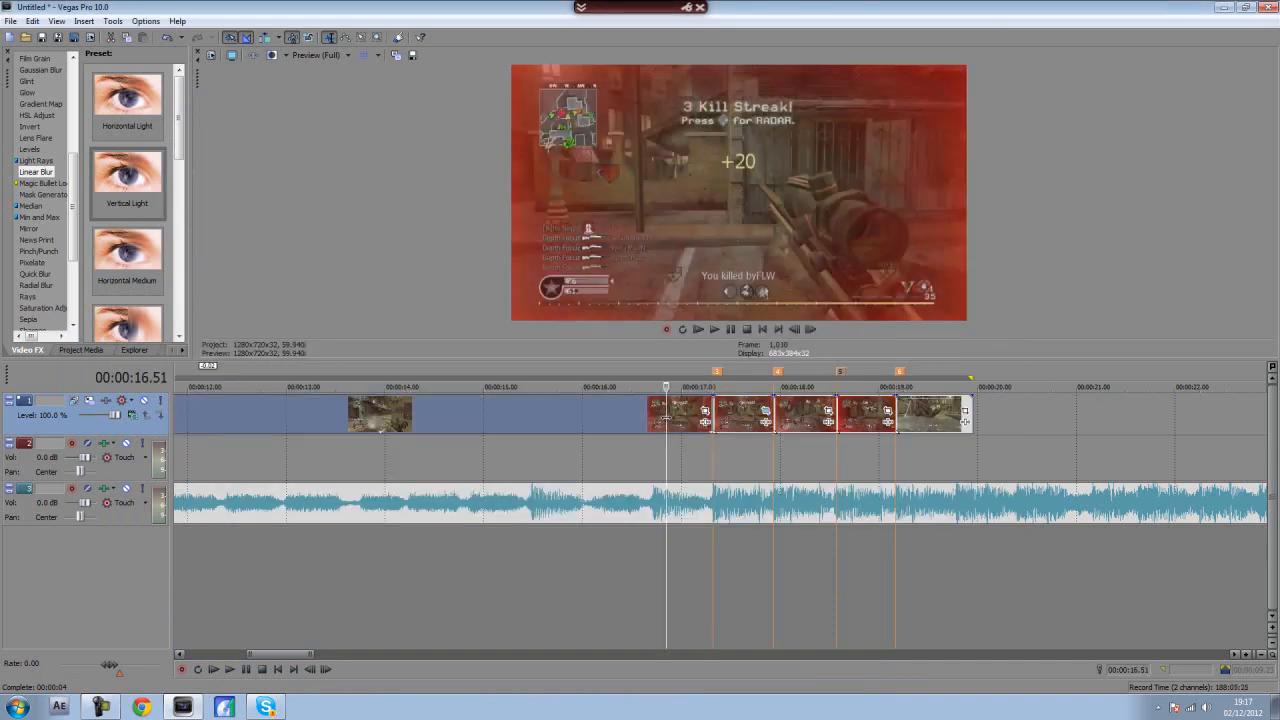
key(space)
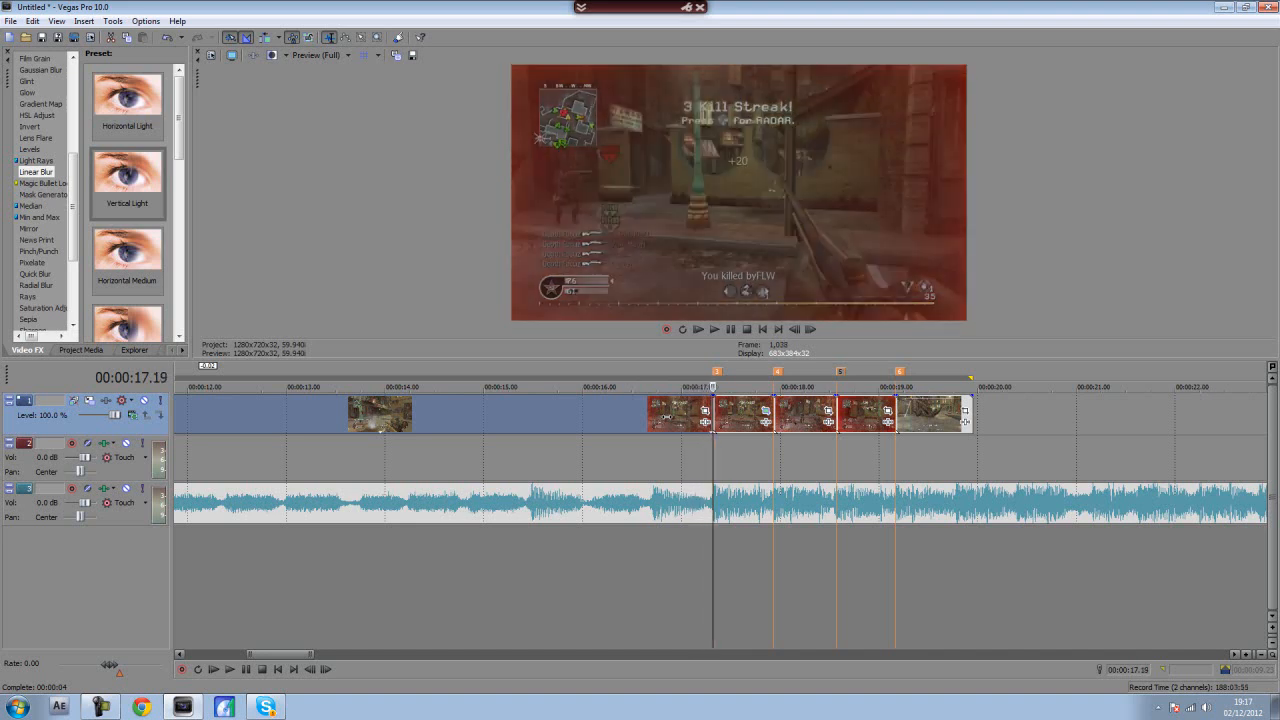
- Enable the mask in Pan/Crop for the clip between markers 4 and 5 and draw a four-point path enclosing the frame
click(801, 412)
click(827, 410)
drag(638, 505, 164, 541)
click(198, 525)
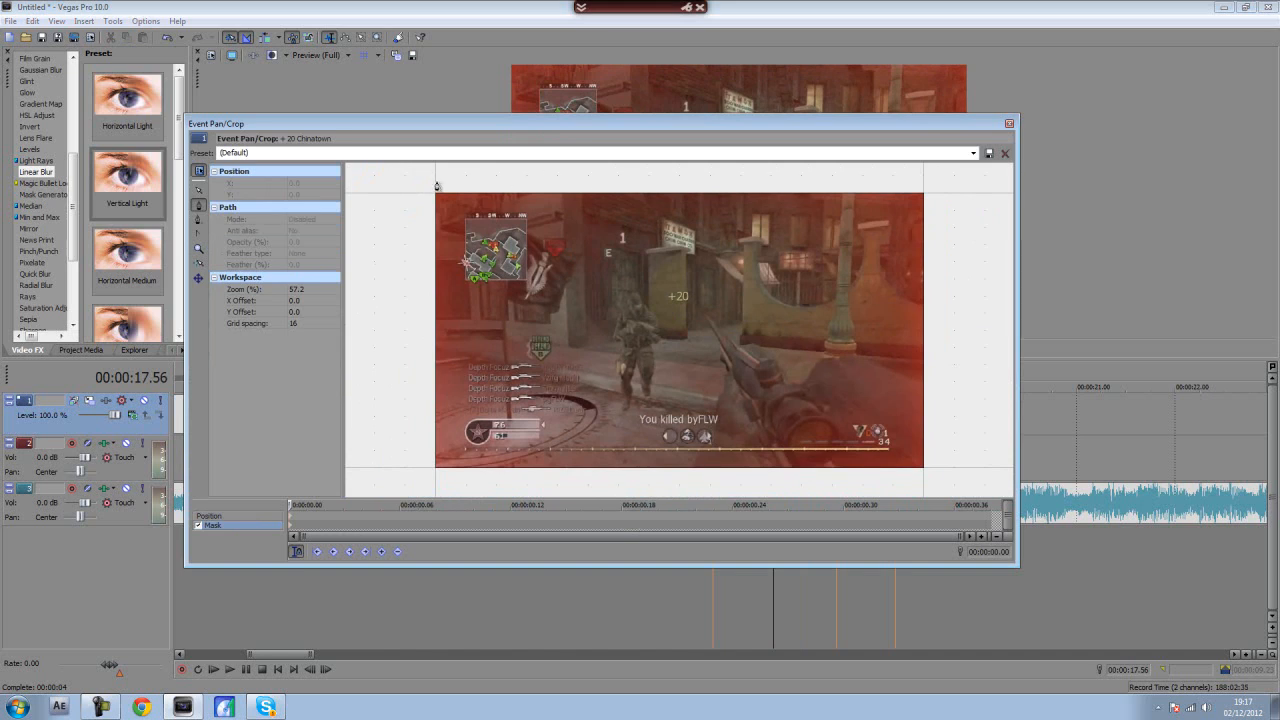
click(432, 188)
click(932, 177)
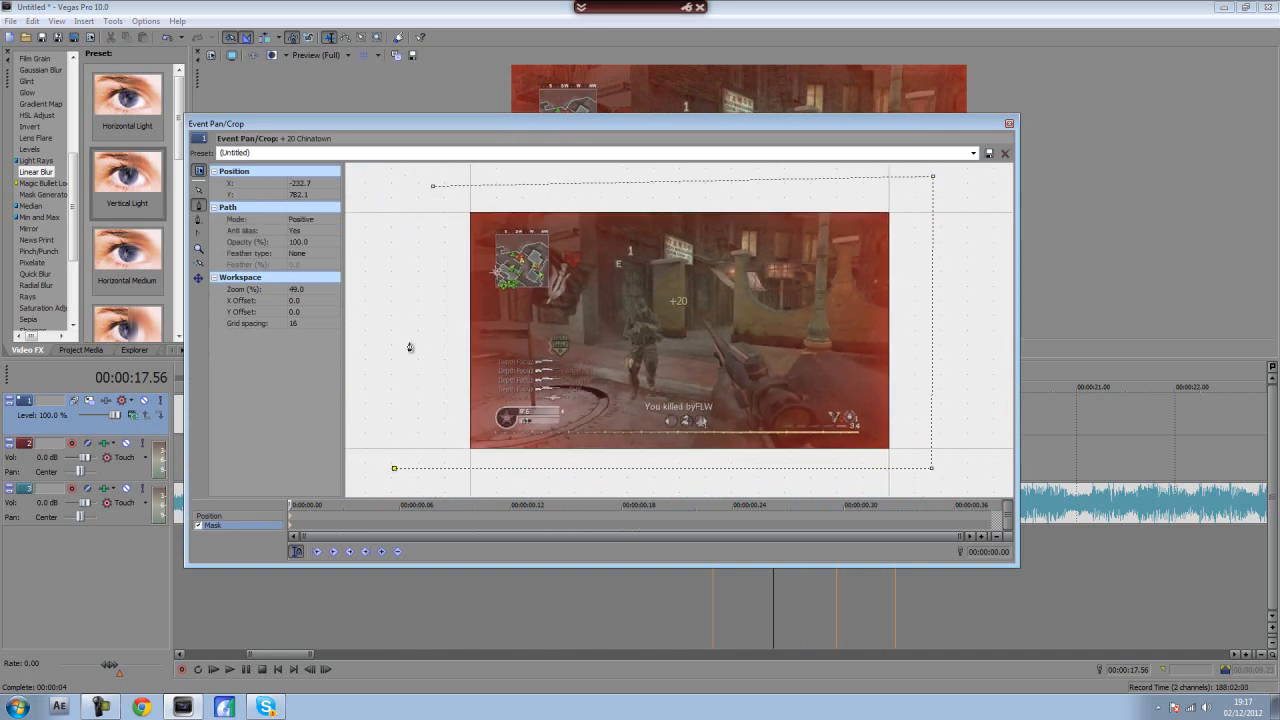
click(433, 187)
- Set the mask path of the clip between markers 4 and 5 to Negative mode with 50% opacity
click(294, 219)
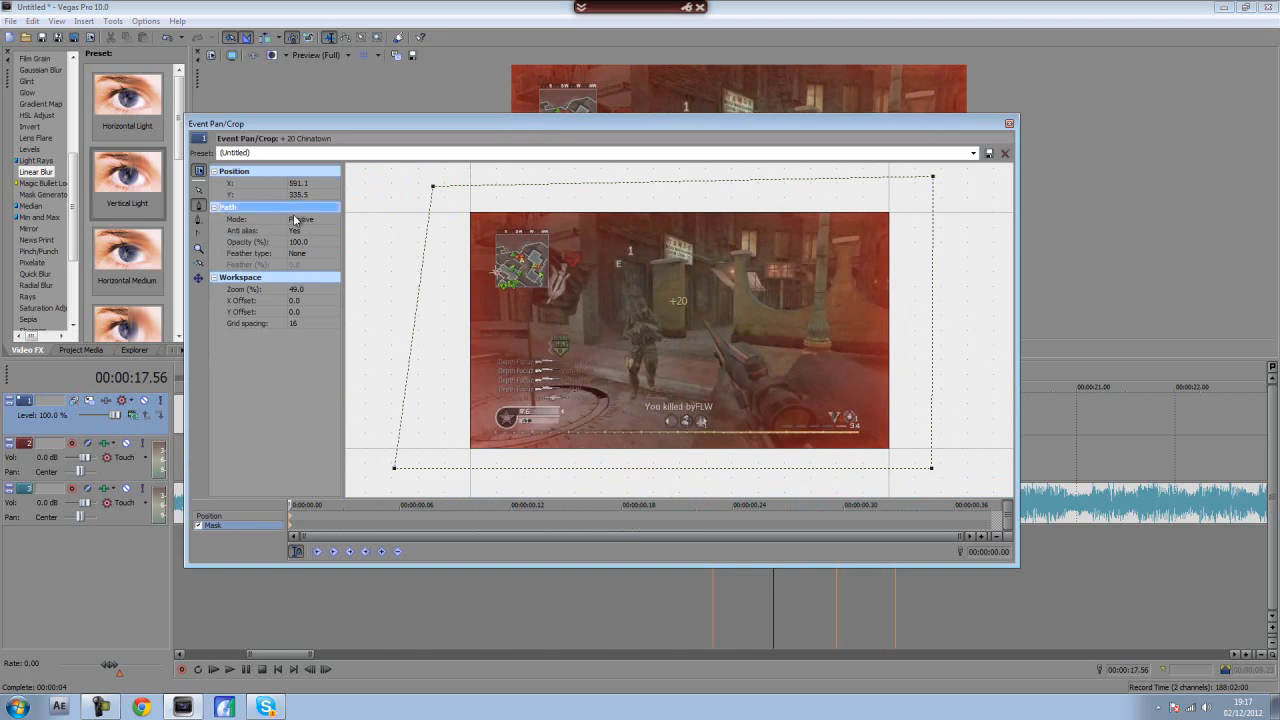
click(298, 221)
click(311, 233)
click(310, 226)
click(300, 241)
click(300, 242)
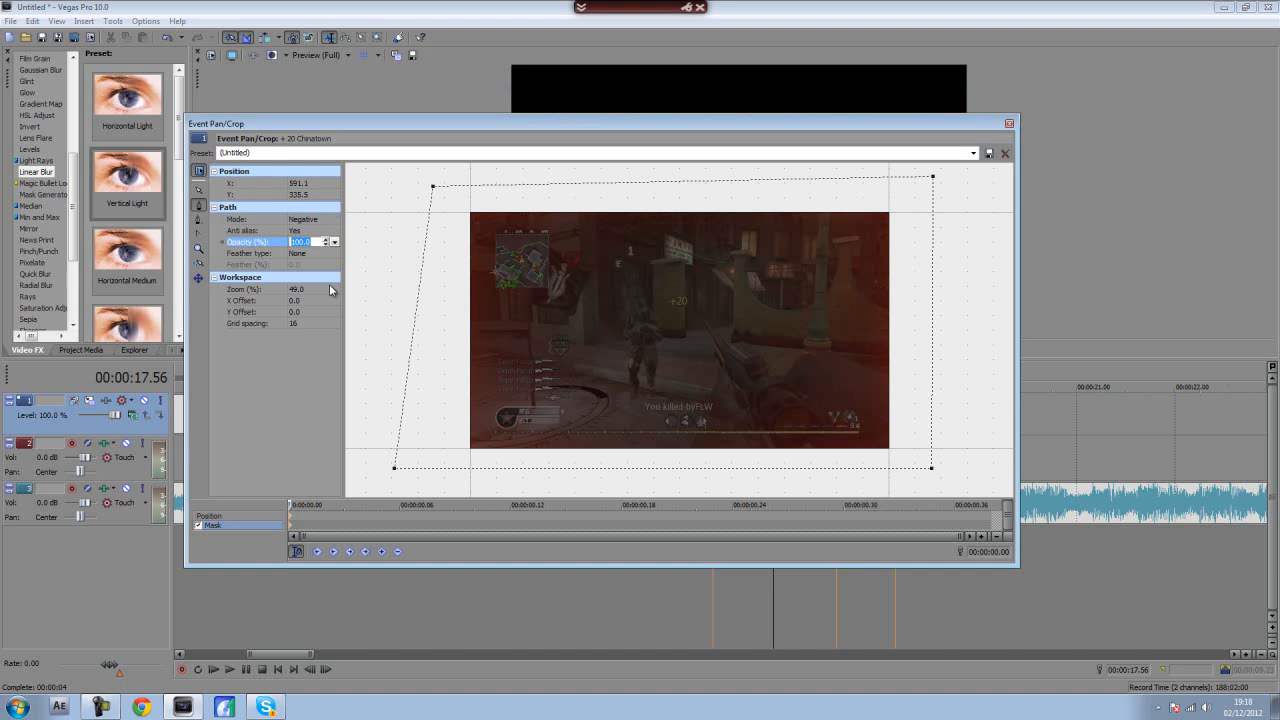
text(50)
key(Return)
click(1009, 124)
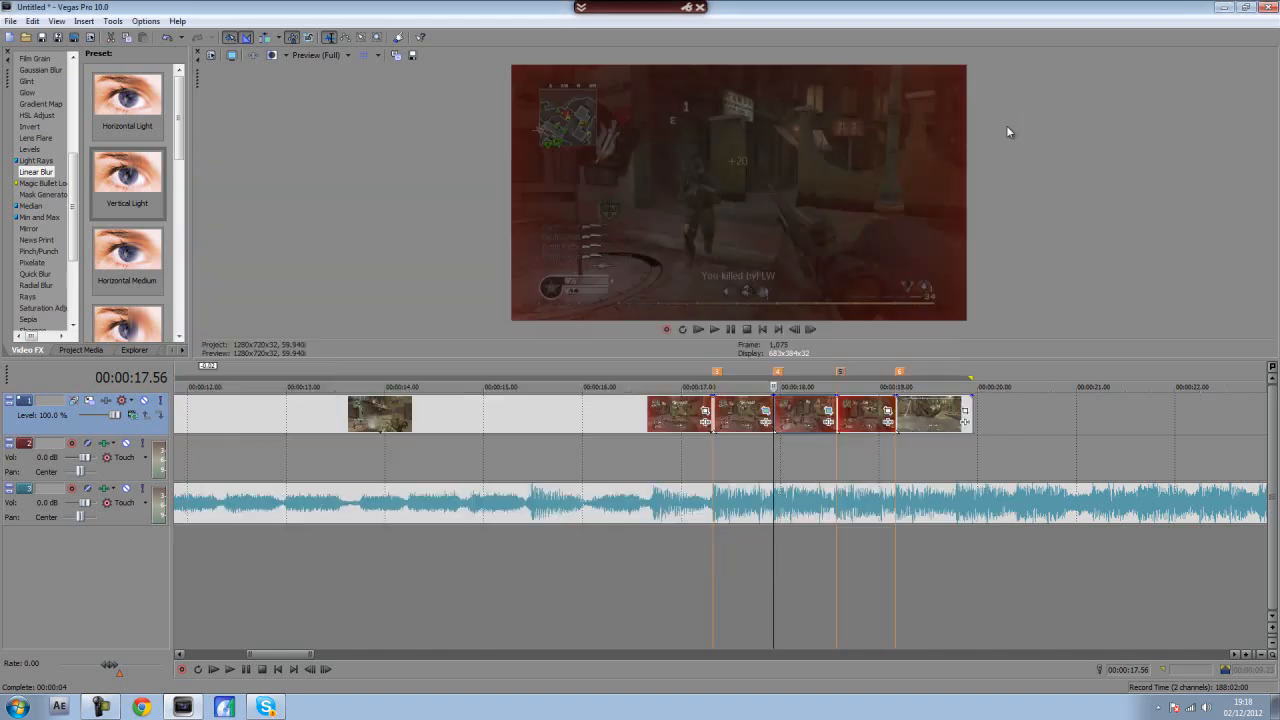
- Enable the mask in Pan/Crop for the clip between markers 5 and 6 and draw a closed four-point path outside the frame edges
click(740, 420)
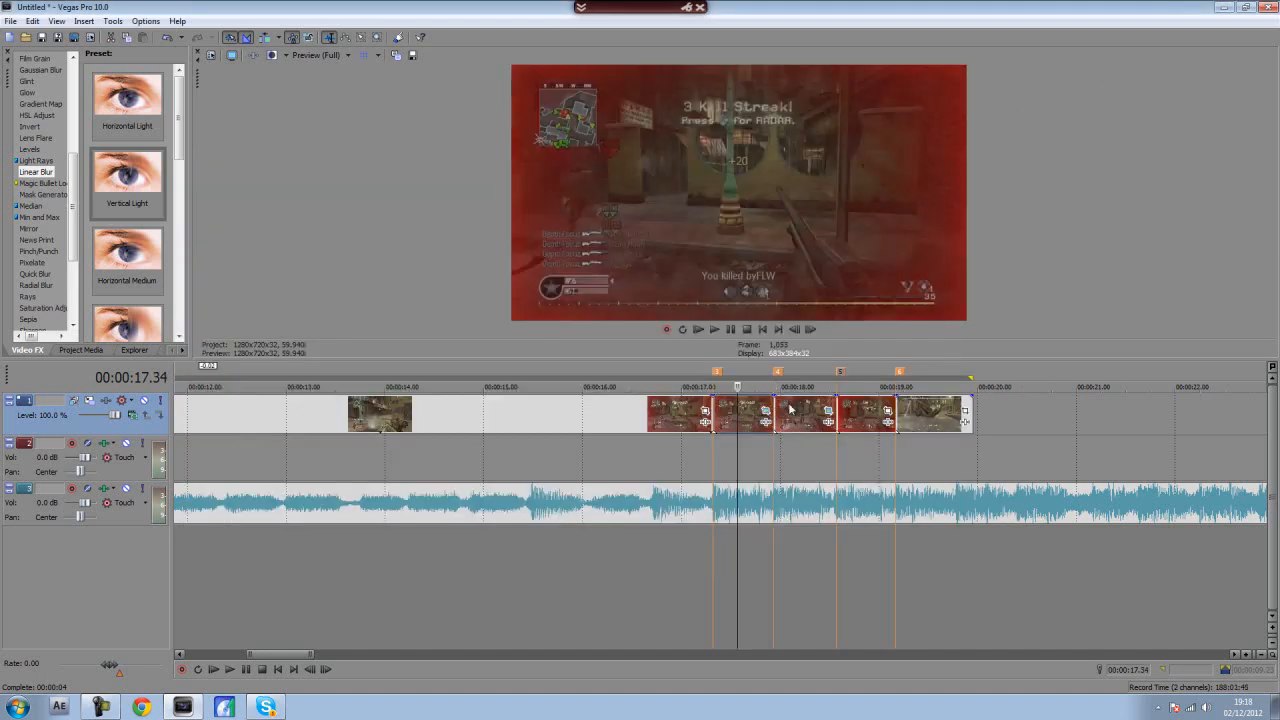
click(793, 413)
click(859, 418)
click(887, 410)
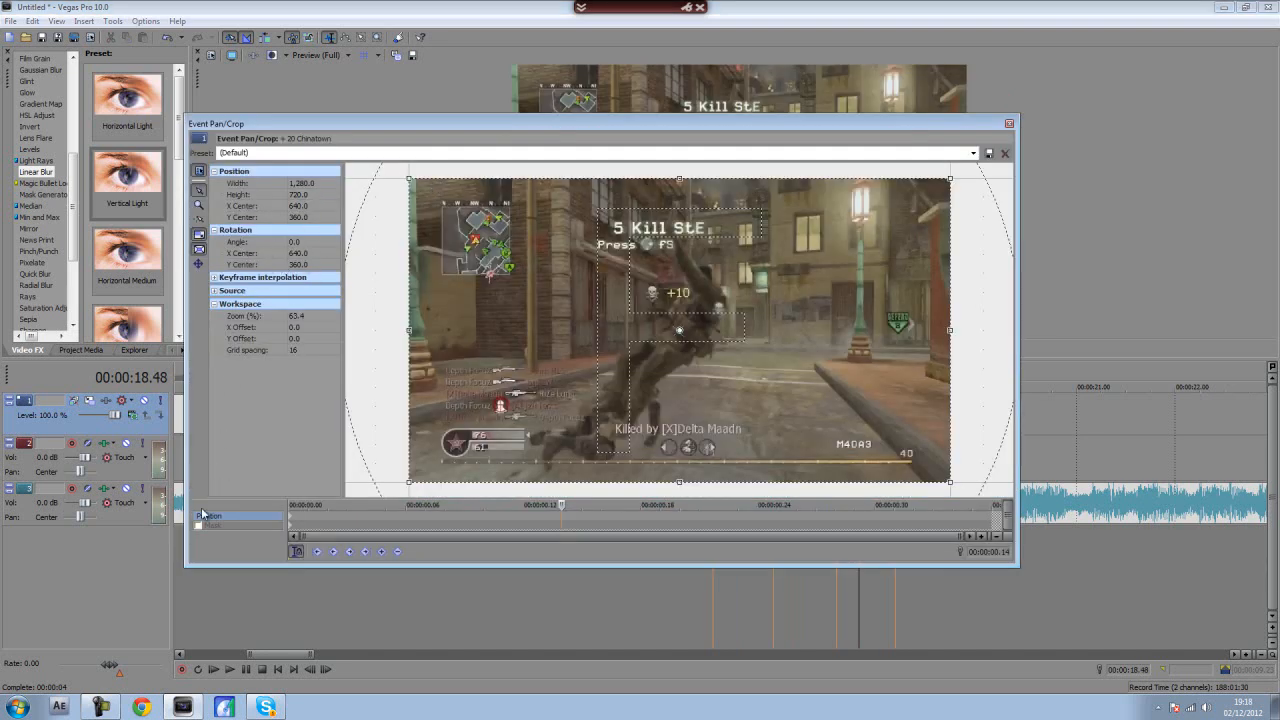
click(198, 525)
click(419, 181)
click(957, 181)
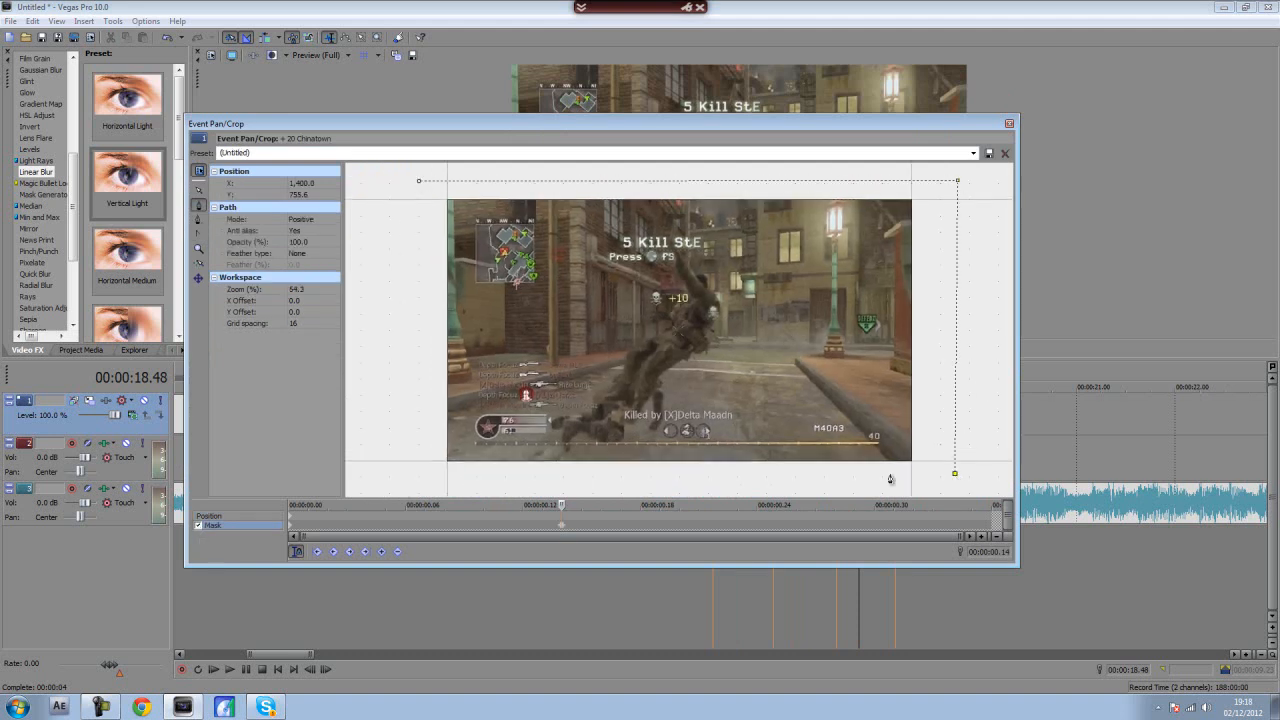
click(413, 483)
click(419, 182)
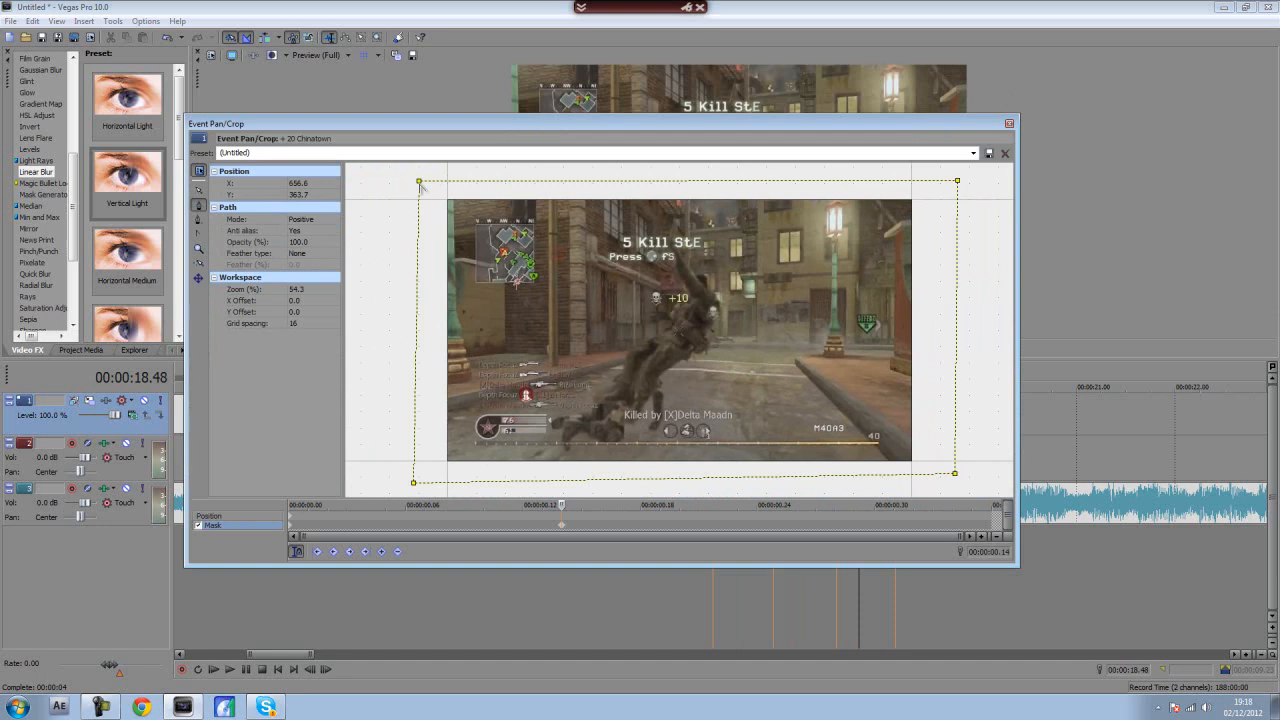
- Set the mask path of the clip between markers 5 and 6 to Negative mode with 75% opacity
click(305, 220)
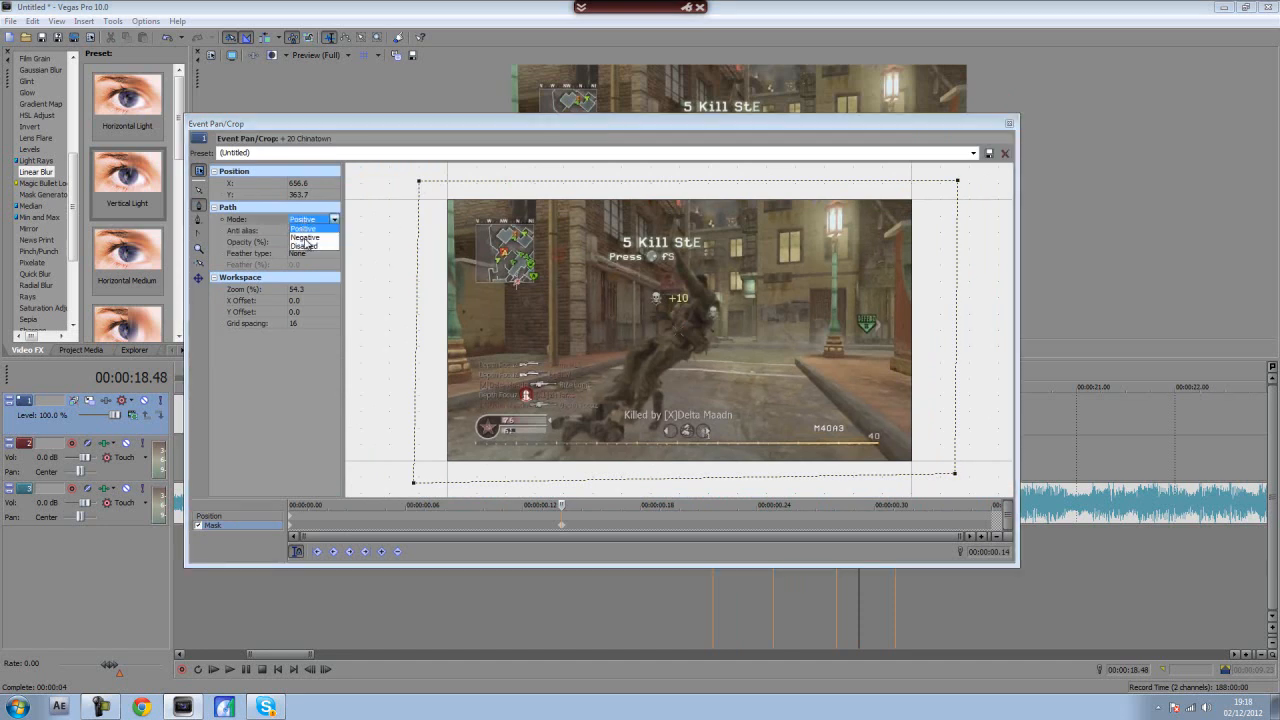
click(300, 242)
click(300, 243)
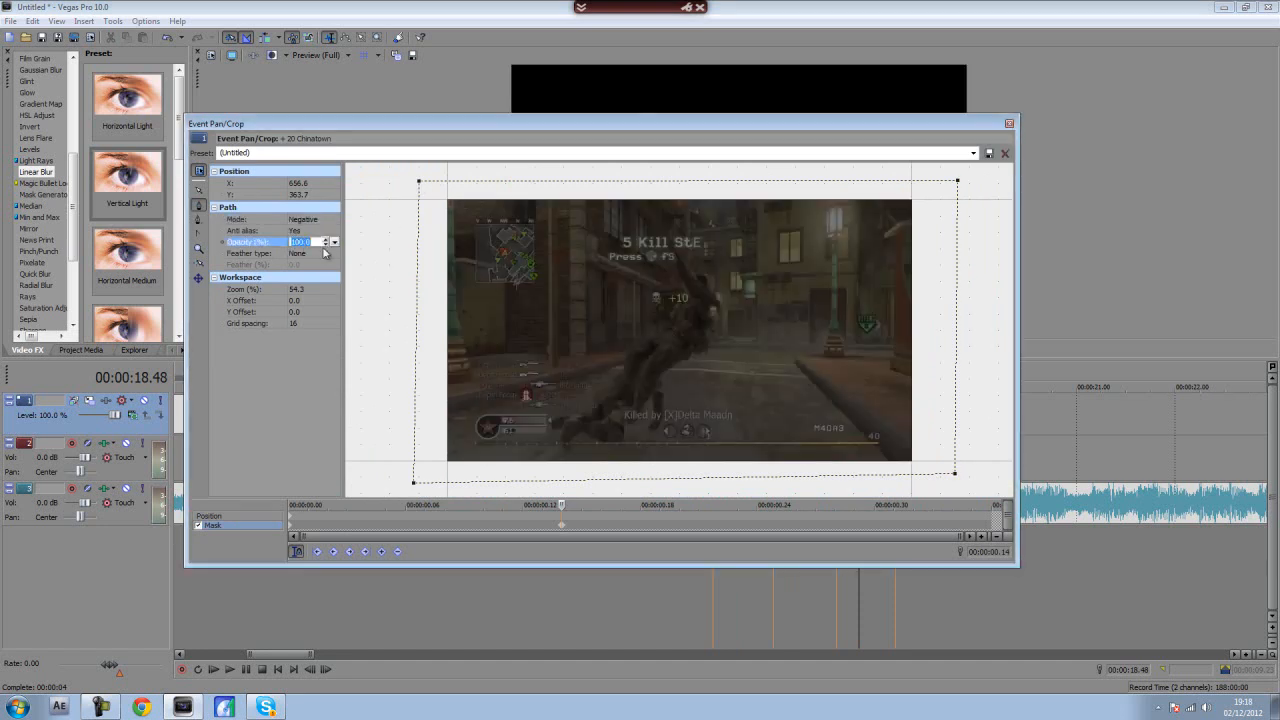
text(75)
key(Return)
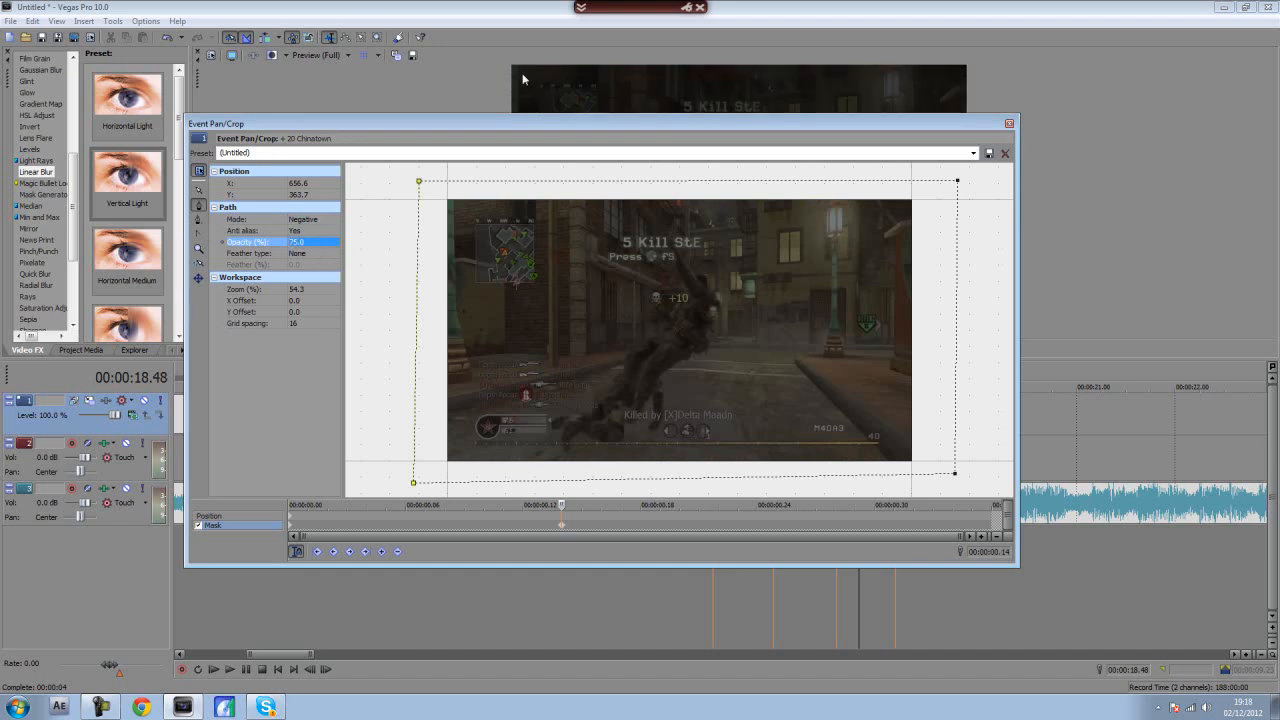
click(1009, 123)
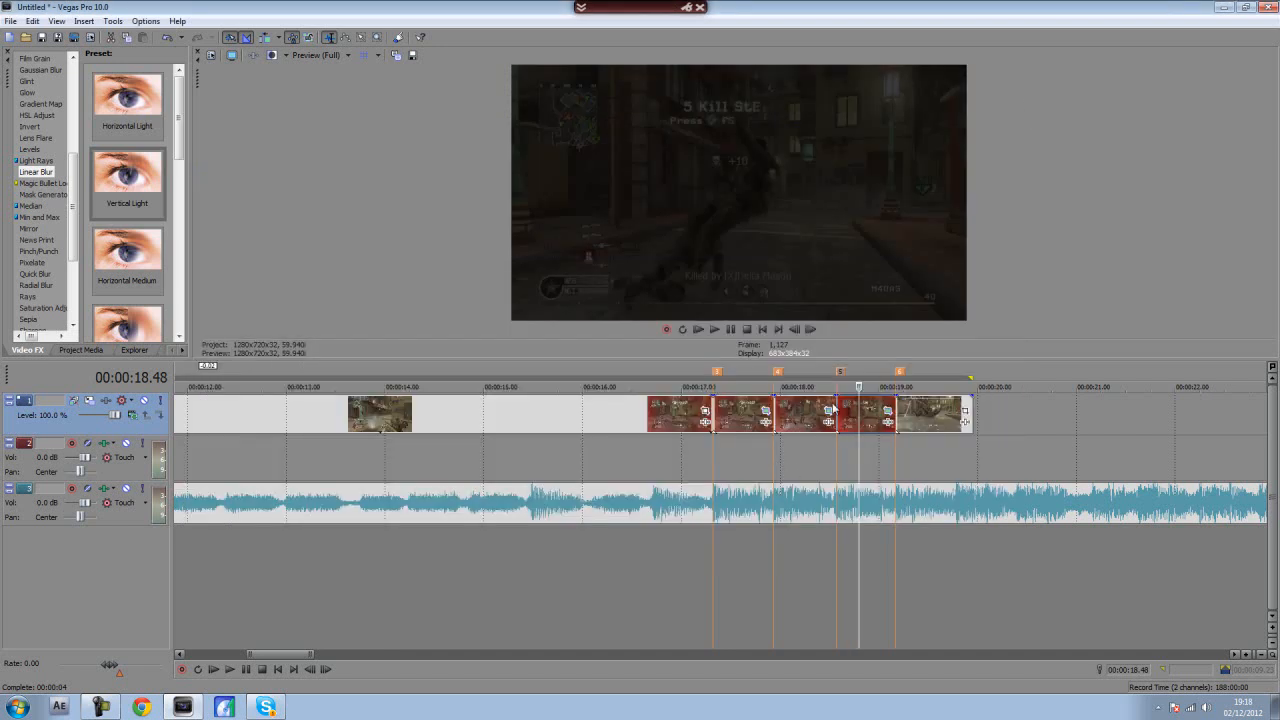
- Delete the leftover gameplay clip after marker 6 and play back the beat-synced darkening section
click(921, 413)
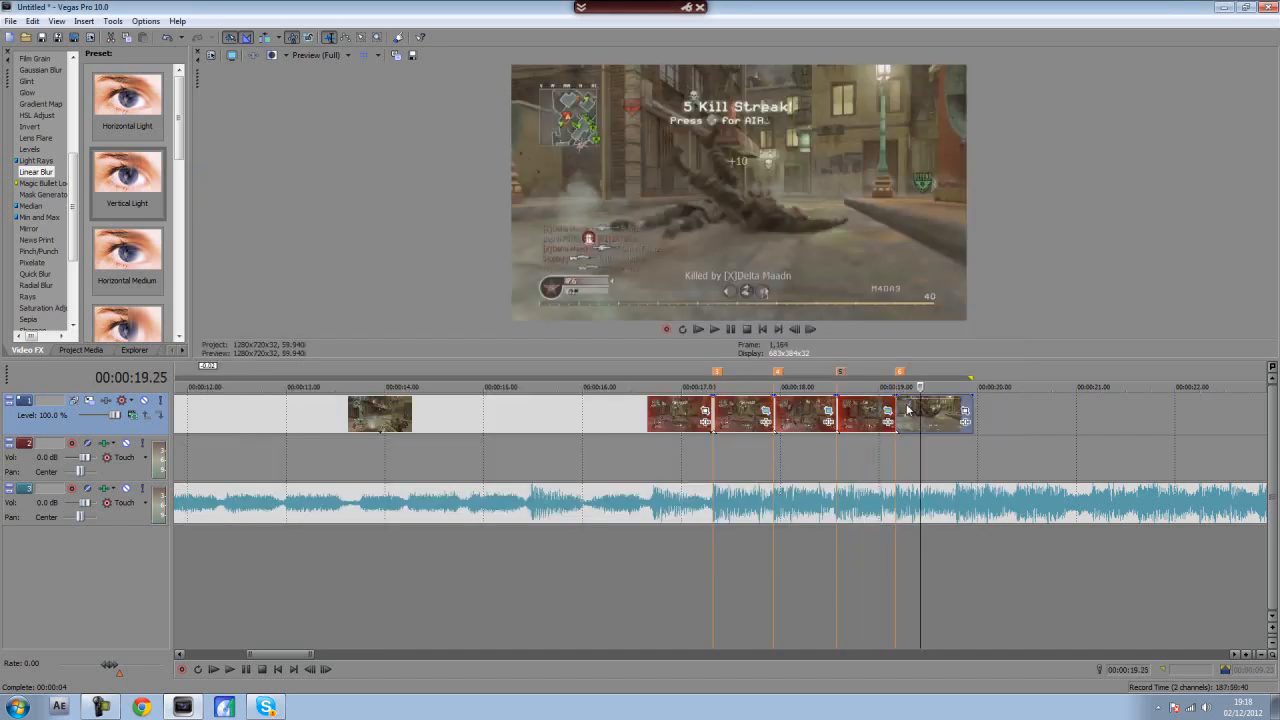
key(Delete)
scroll(540, 410, down, 4)
click(583, 416)
key(space)
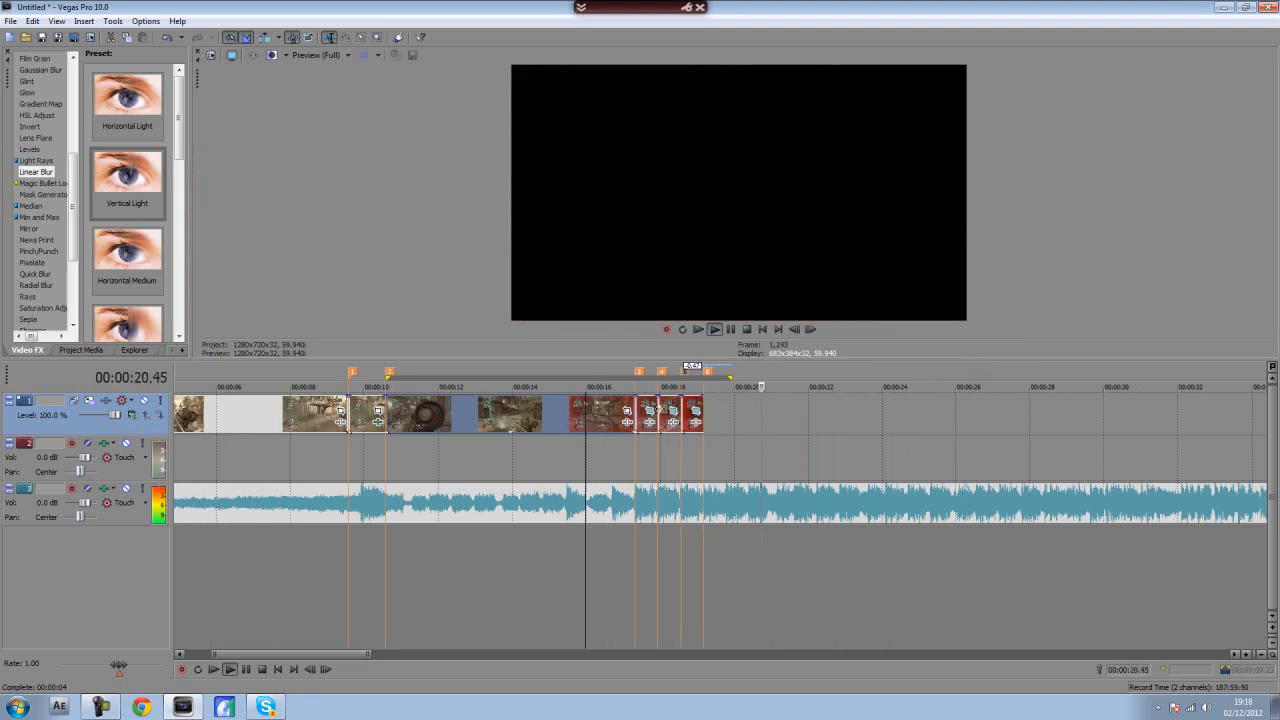
key(space)
key(space)
key(space)
- Move the clip starting at marker 5 one frame earlier so that it overlaps the end of the preceding clip
scroll(796, 425, up, 4)
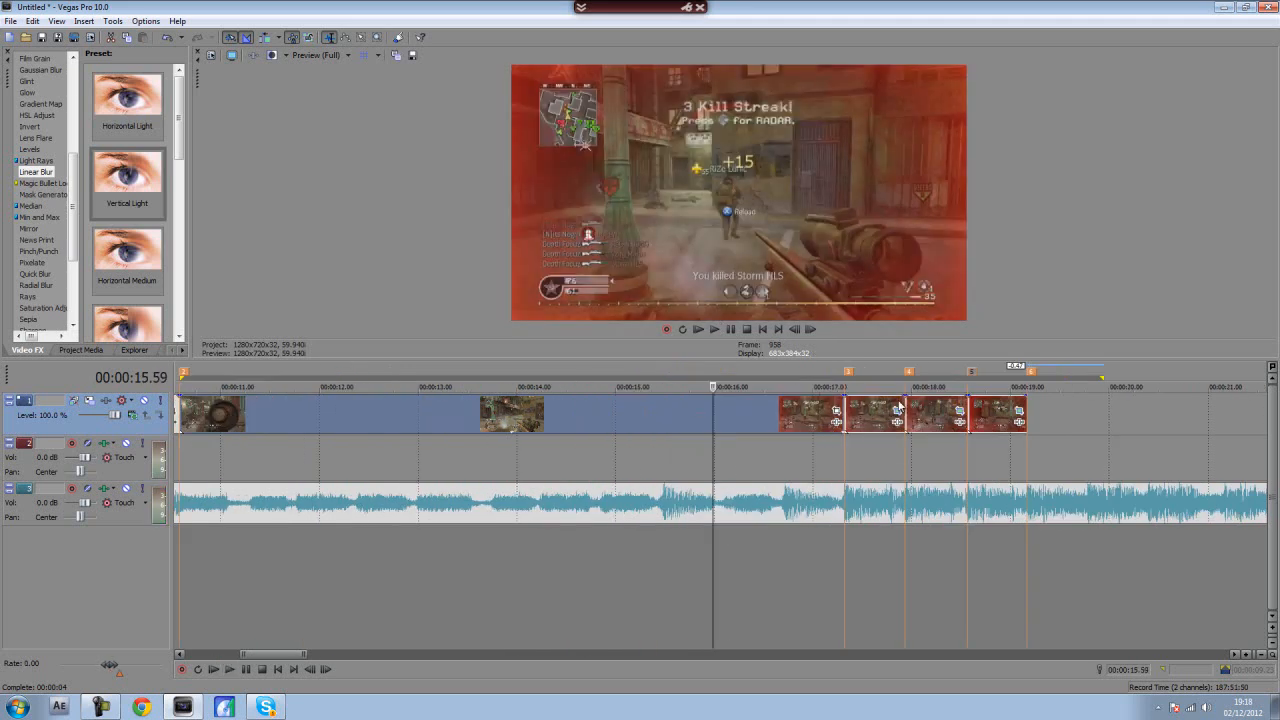
click(904, 408)
key(Right)
key(Right)
key(Right)
key(Right)
key(Right)
key(Right)
key(Right)
key(Right)
key(Right)
key(Right)
key(Right)
key(Right)
key(Right)
key(Right)
key(Right)
key(Right)
key(Right)
key(Right)
key(Right)
key(Right)
key(Right)
key(Right)
key(Right)
key(Right)
key(Right)
key(Right)
key(Right)
key(Right)
key(Right)
key(Right)
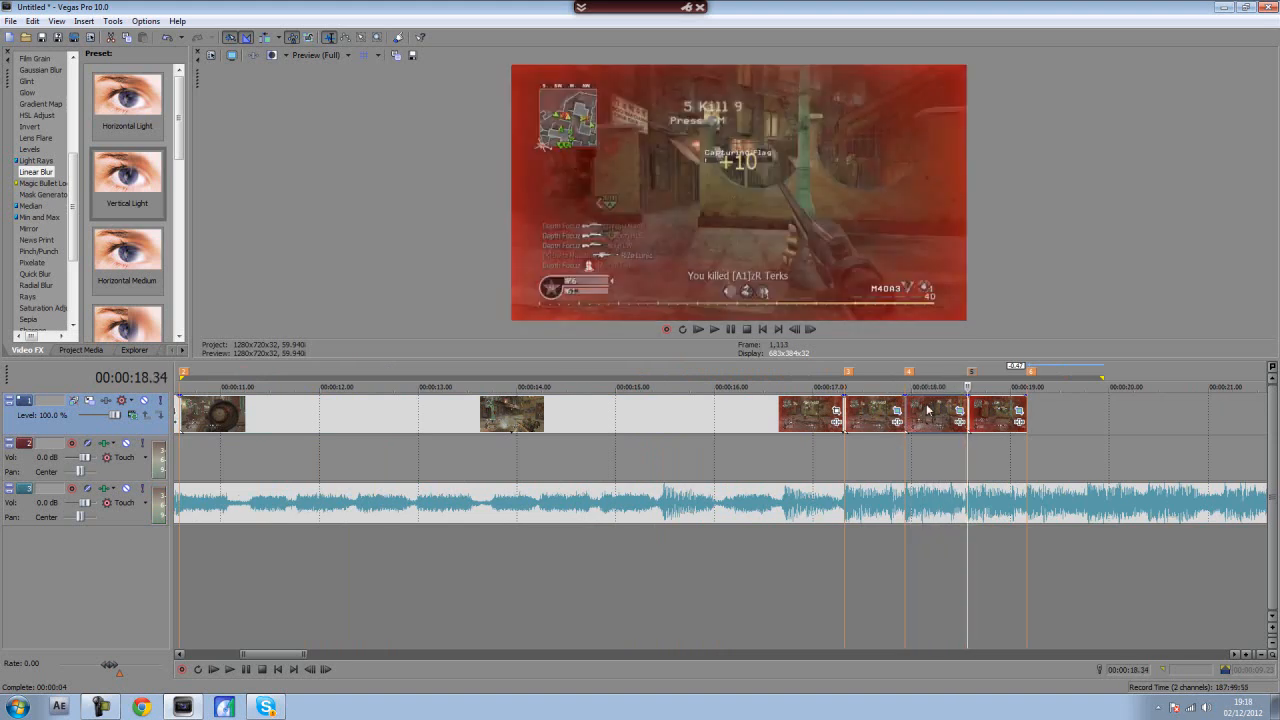
key(Up)
key(Up)
key(Up)
key(Up)
key(Up)
key(Up)
key(Up)
key(Up)
drag(793, 424, 752, 426)
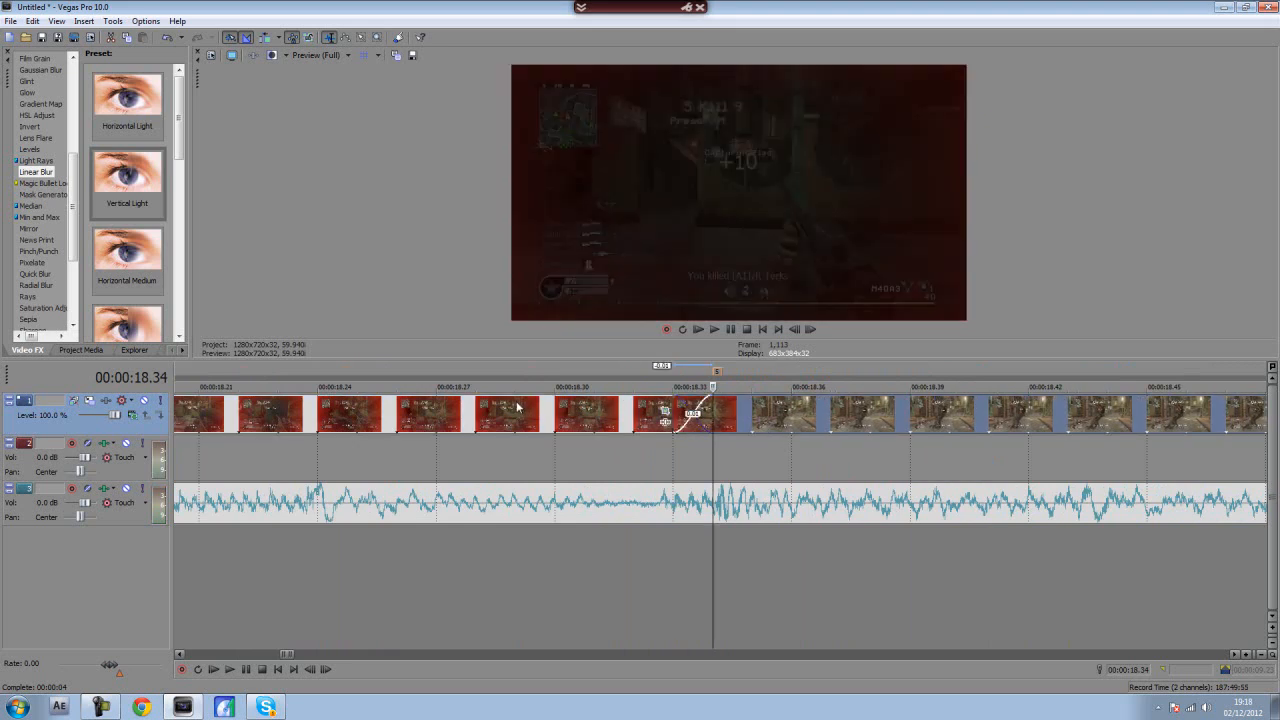
- Play the section around marker 5 and replay the darkening clips from 00:00:15.43
key(Down)
key(Down)
key(Down)
key(Down)
key(Down)
key(Down)
key(space)
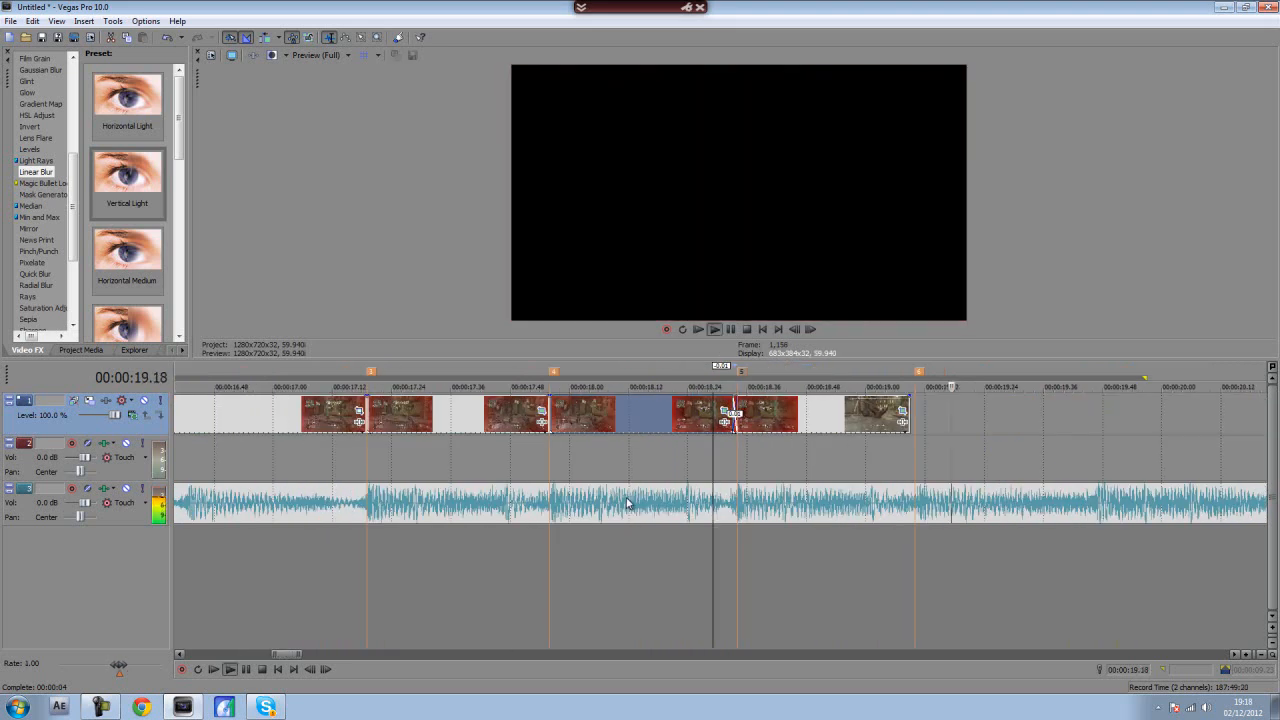
key(space)
key(Down)
key(Down)
key(Down)
key(Down)
click(440, 417)
key(space)
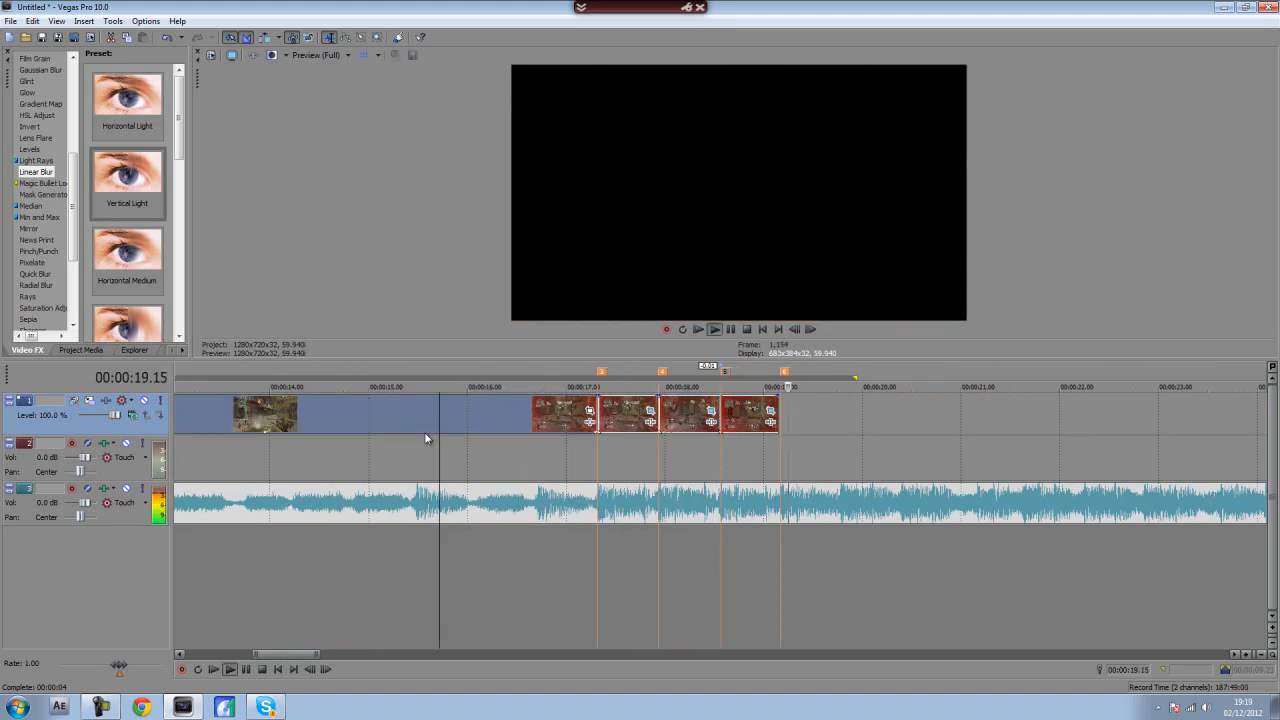
key(space)
- Play the whole edit from the start of the timeline through all the transitions
scroll(539, 437, down, 5)
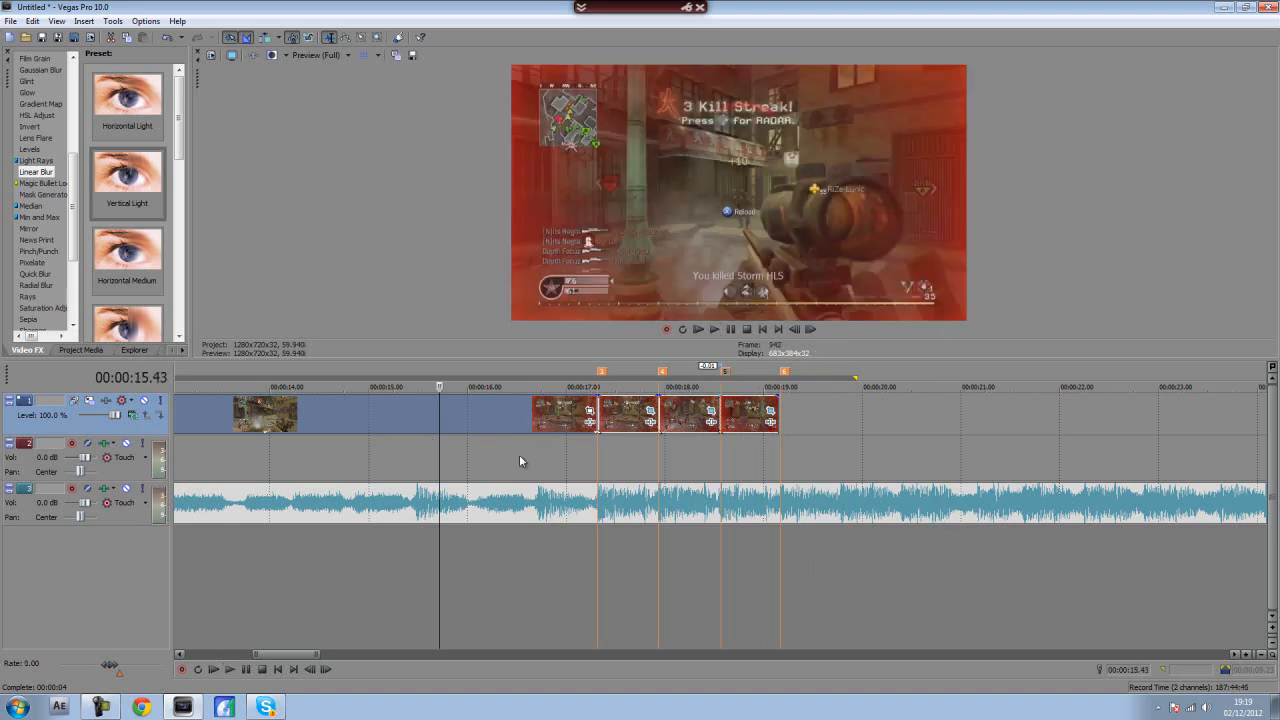
click(277, 669)
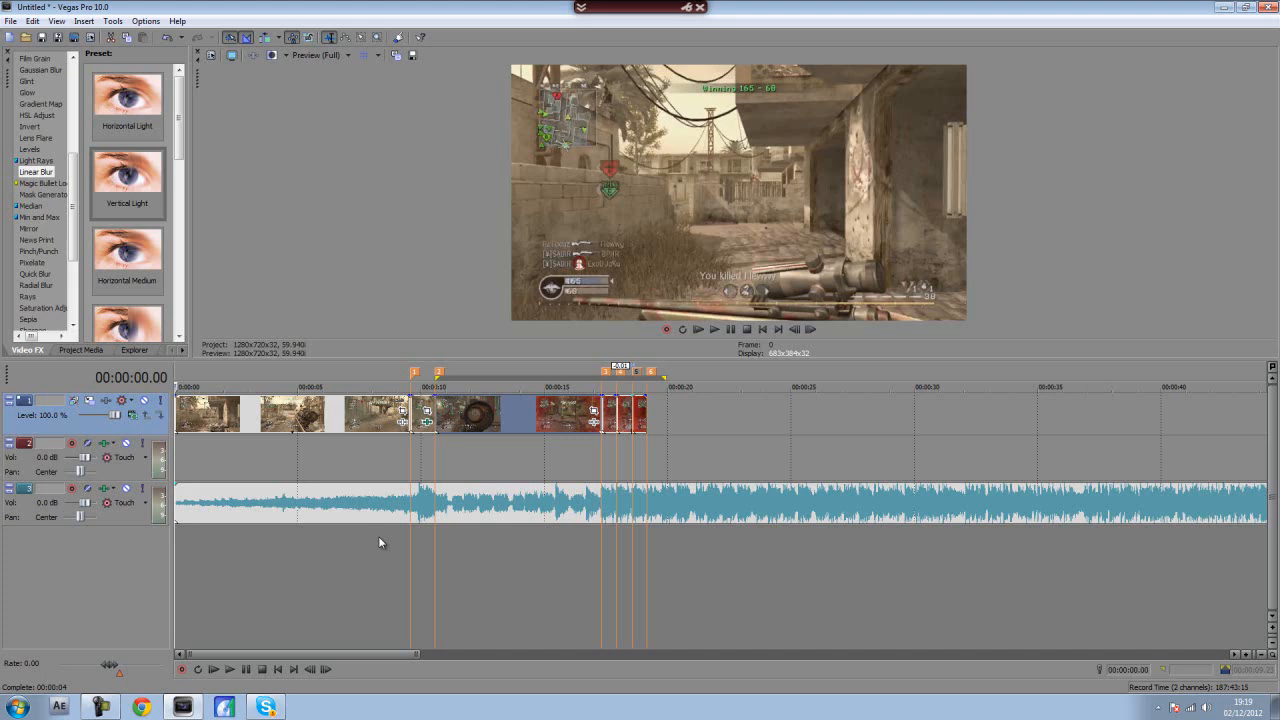
key(space)
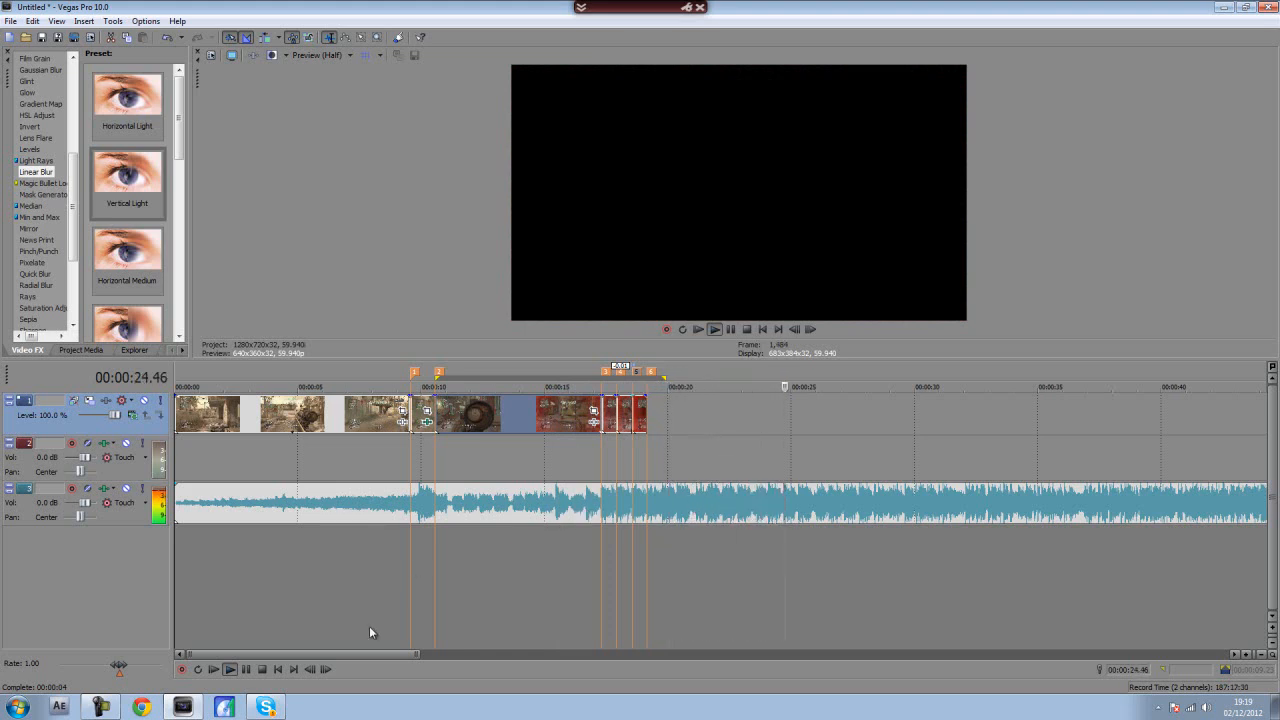
key(space)
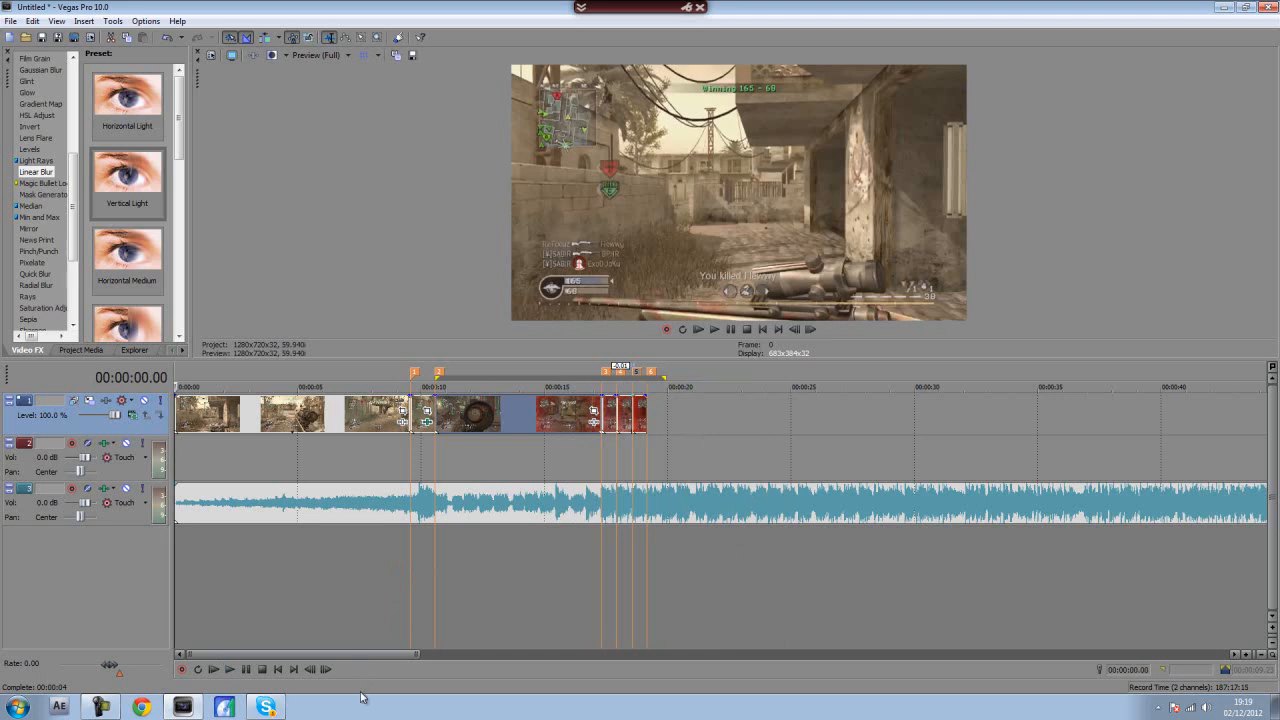